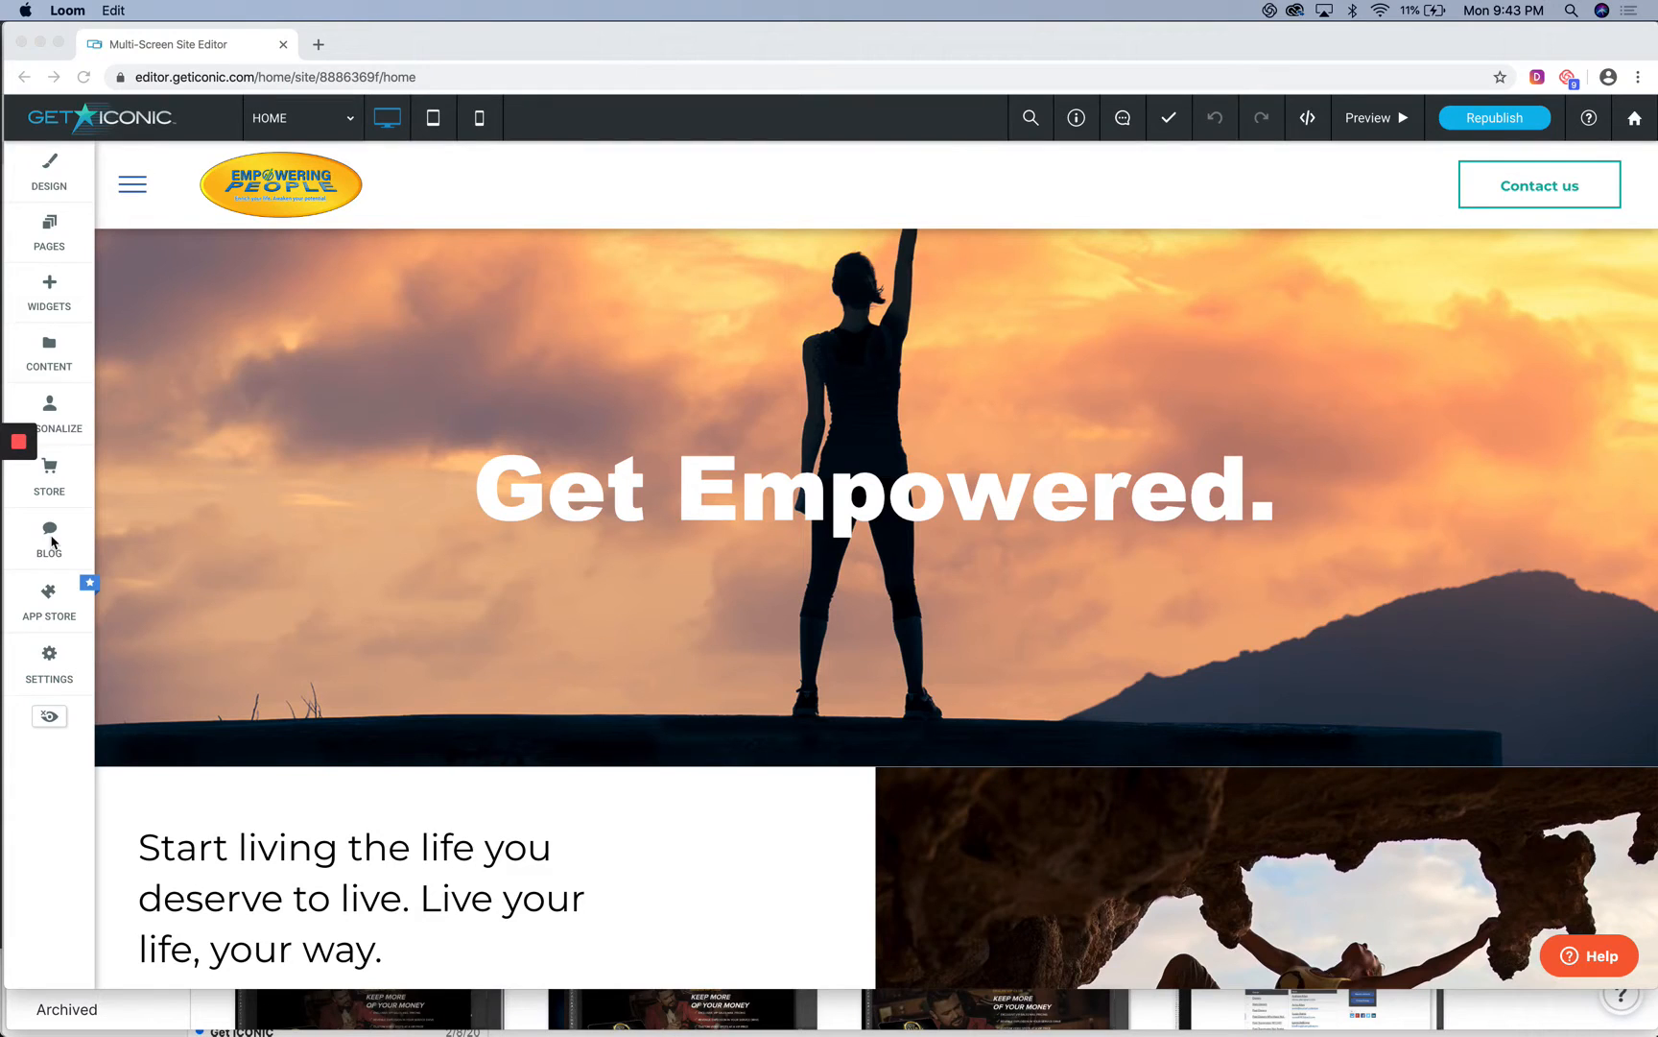
Start a new blog post titled "Post Title" and assign the other listed author to it.
left_click(53, 542)
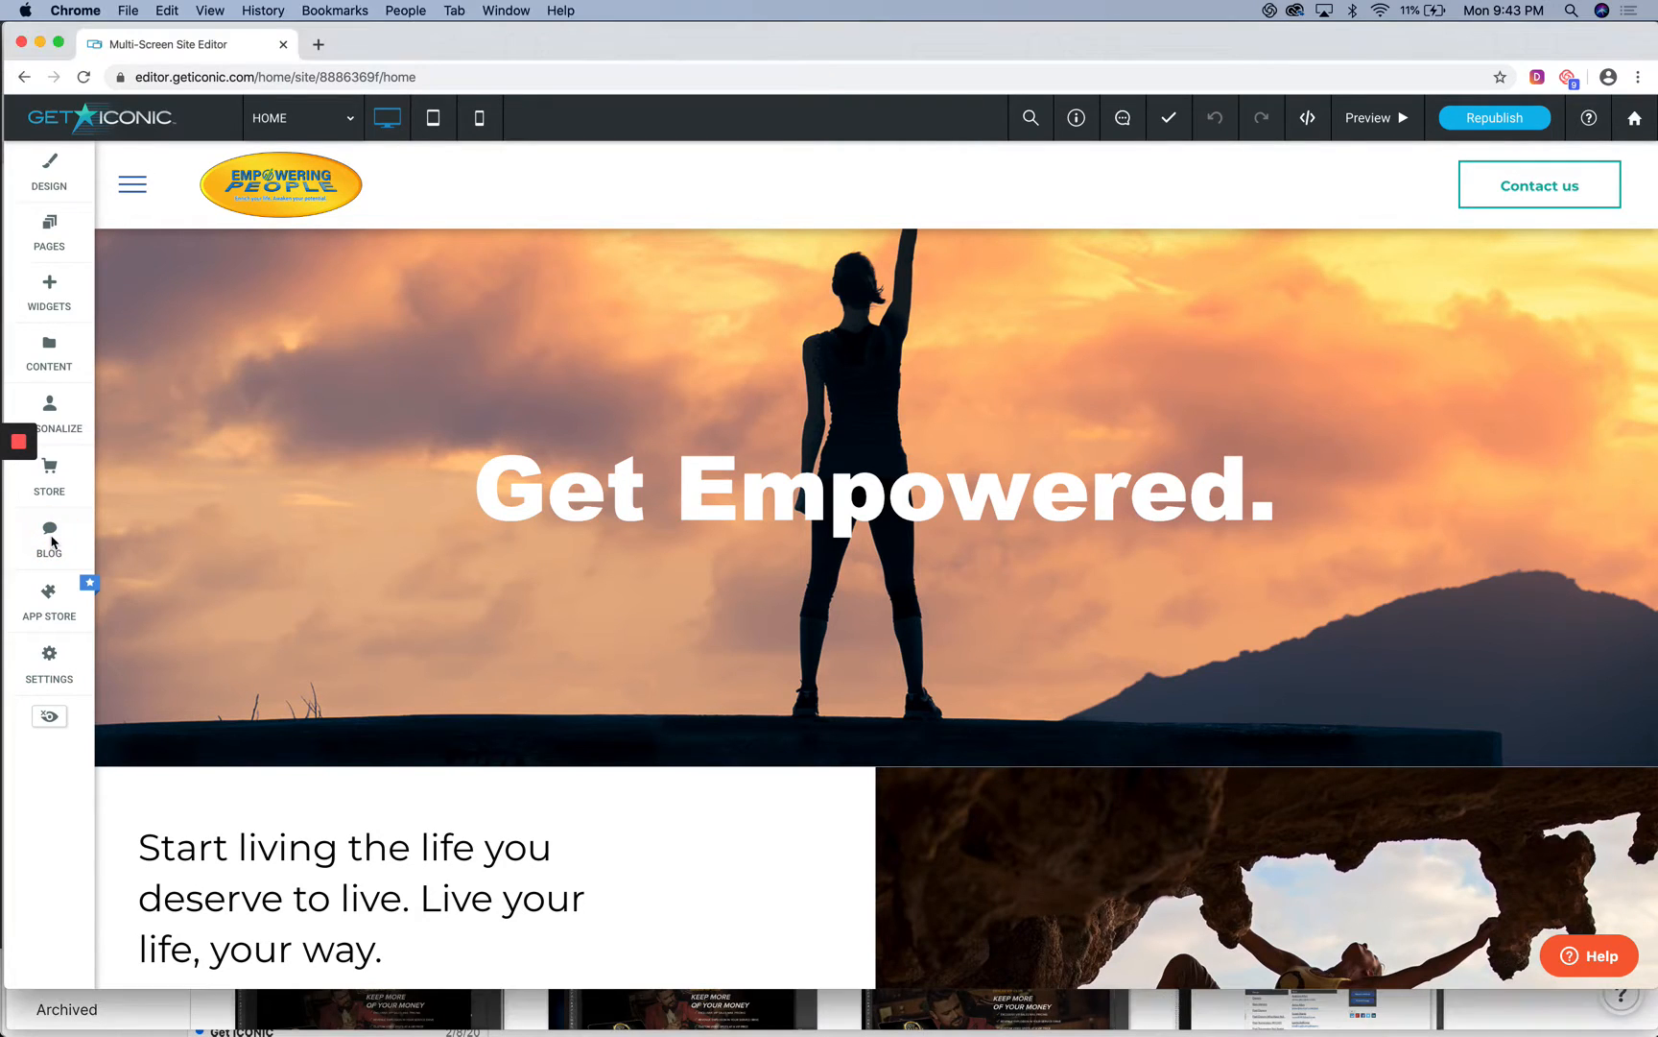
left_click(50, 535)
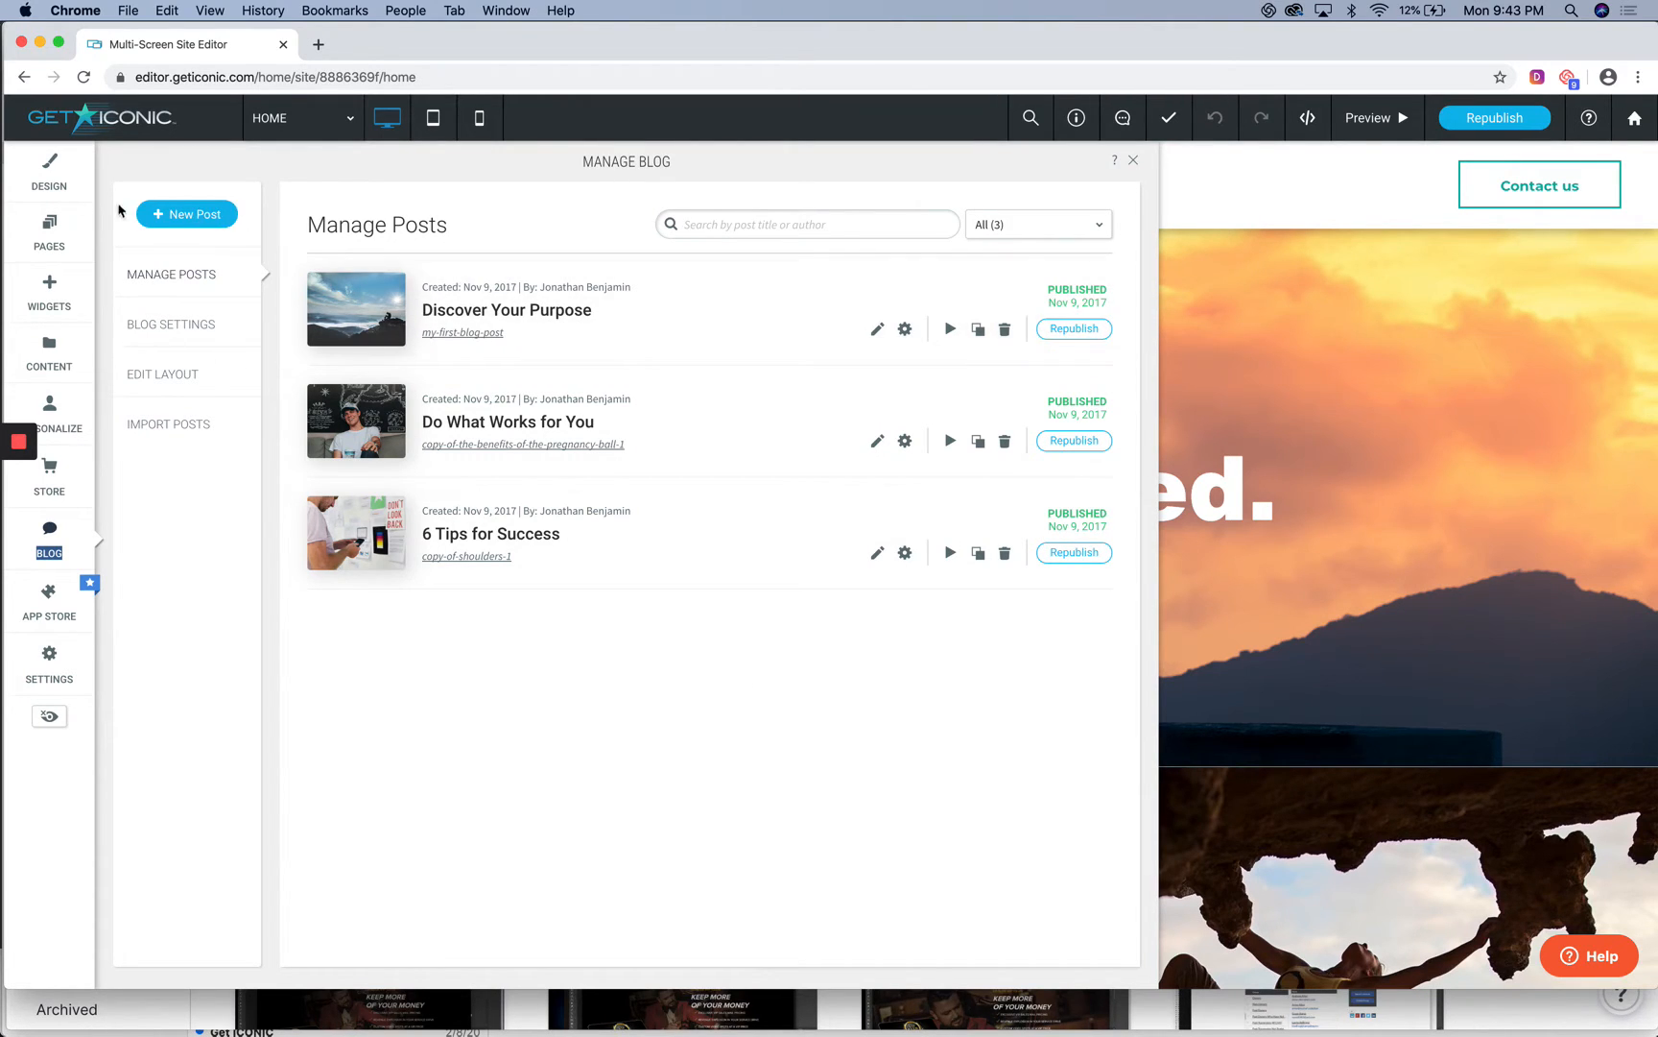
left_click(189, 219)
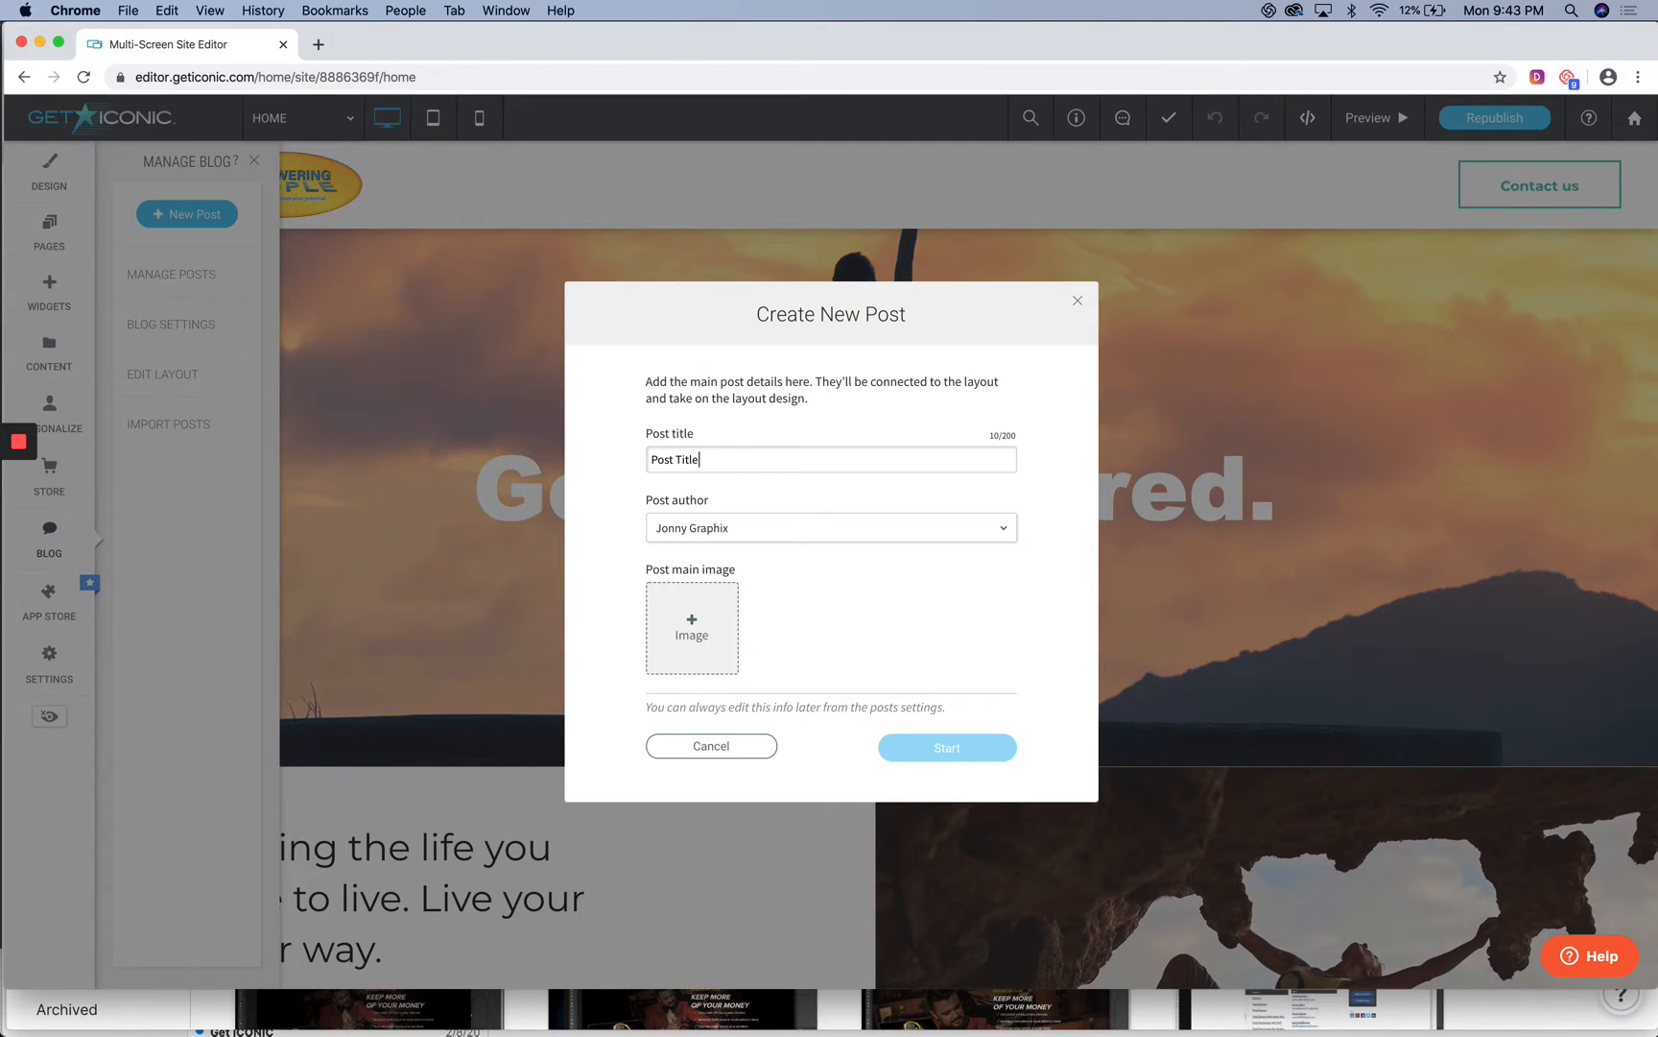
left_click(720, 539)
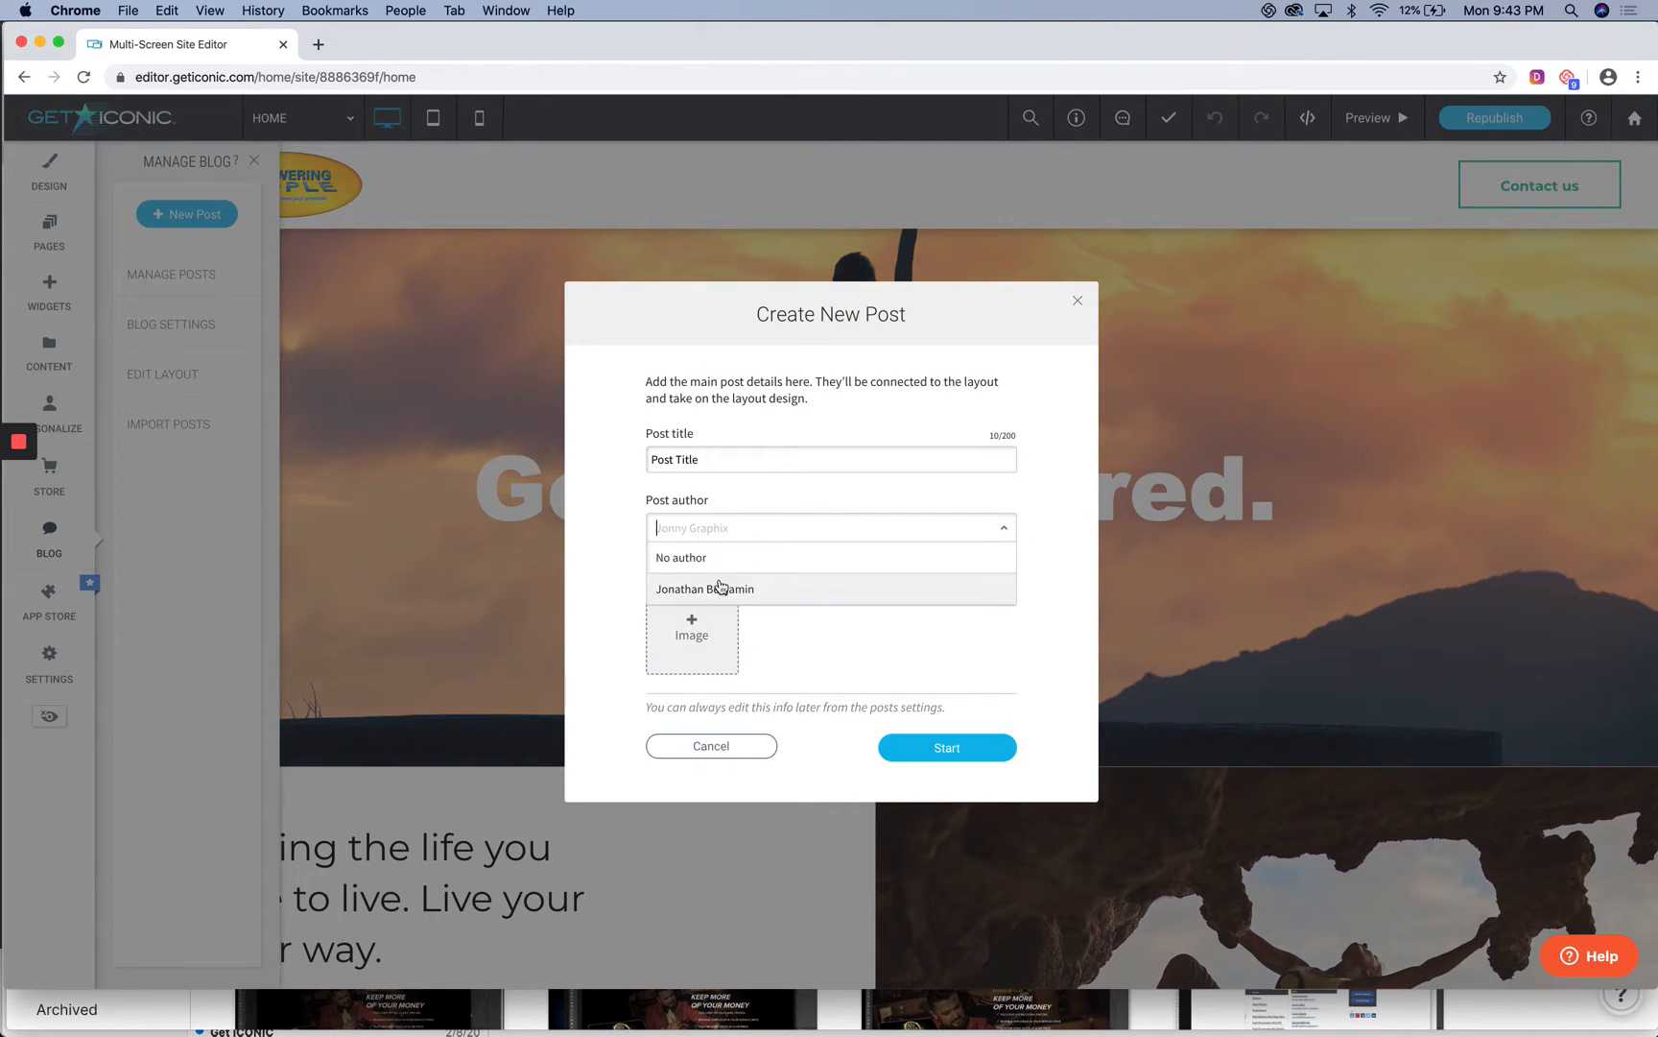
left_click(720, 584)
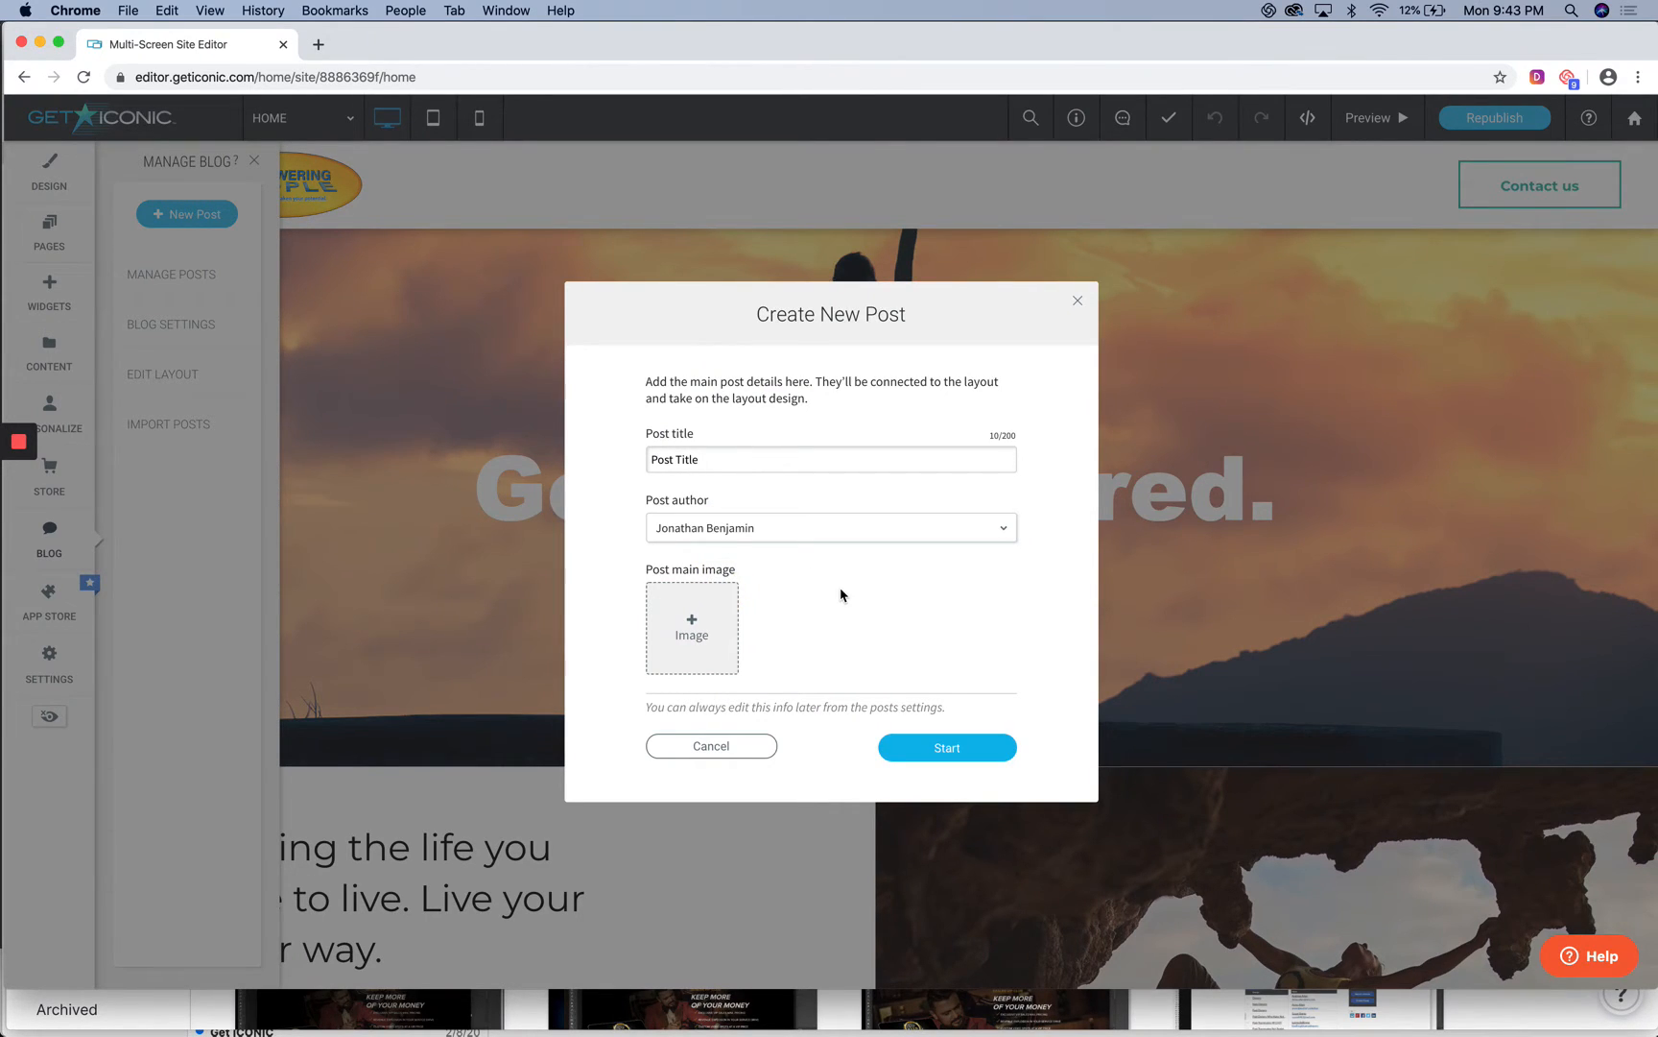
Search the image library for "Sunset" to find a main image for the post.
left_click(693, 626)
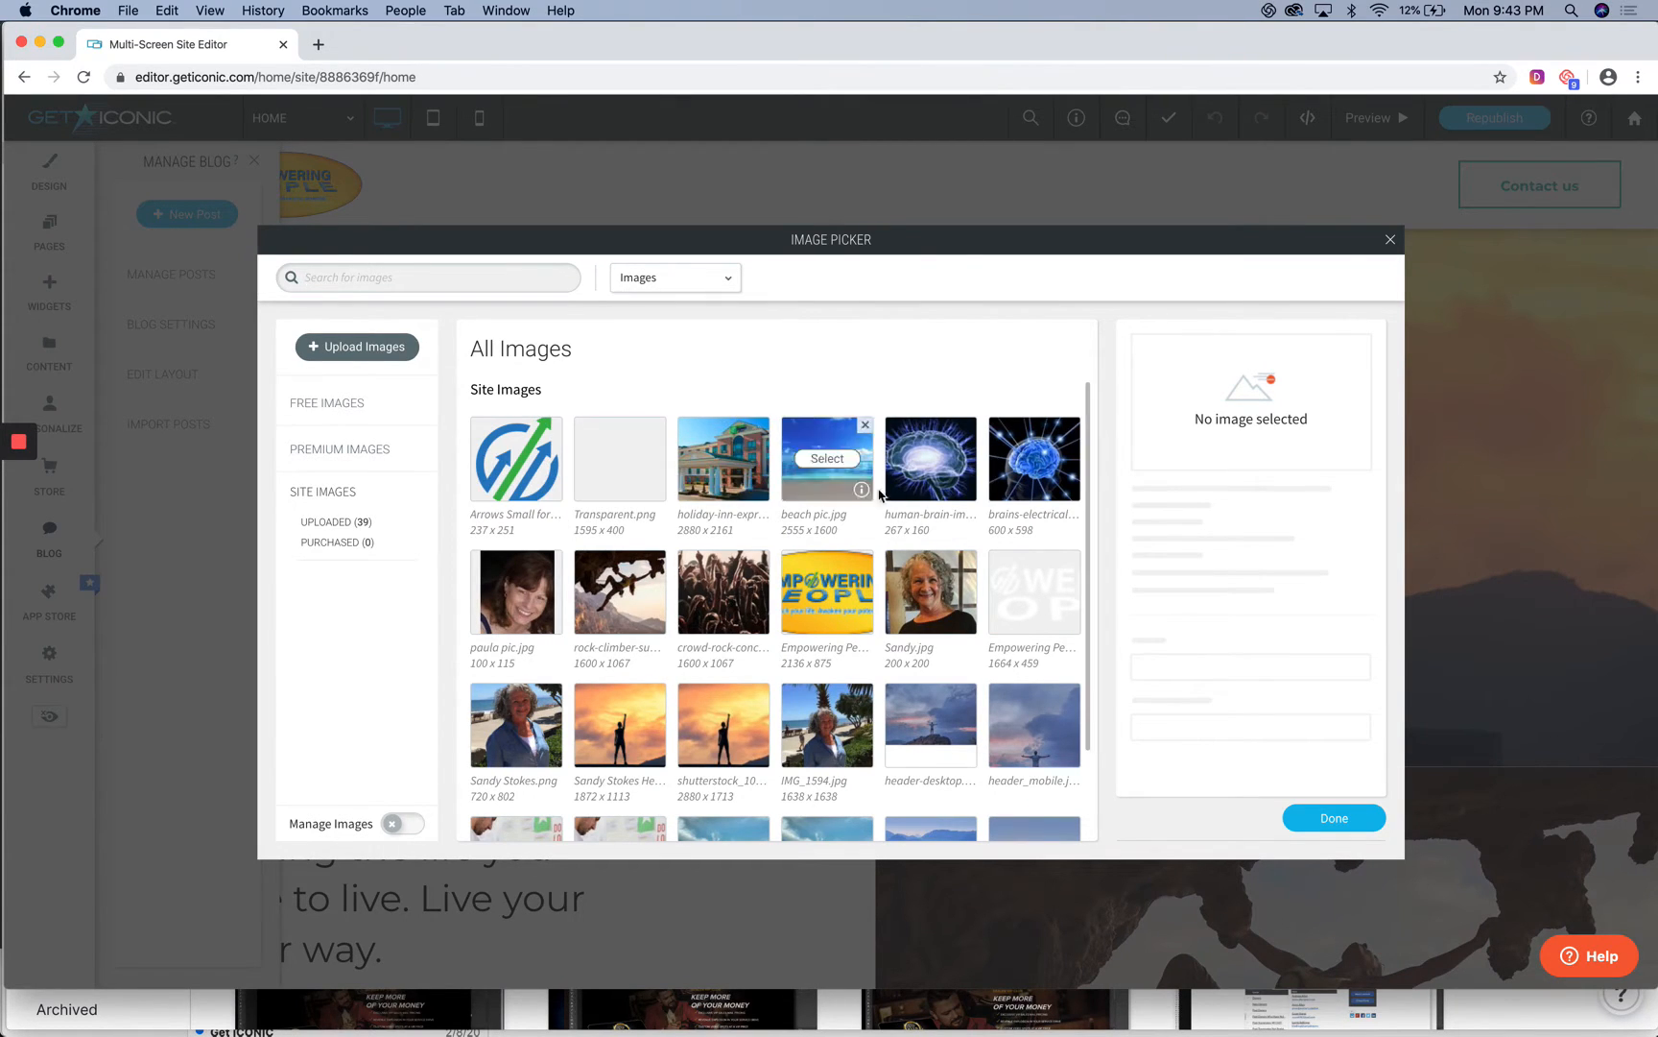
scroll(763, 480, "down", 3)
scroll(927, 729, "up", 3)
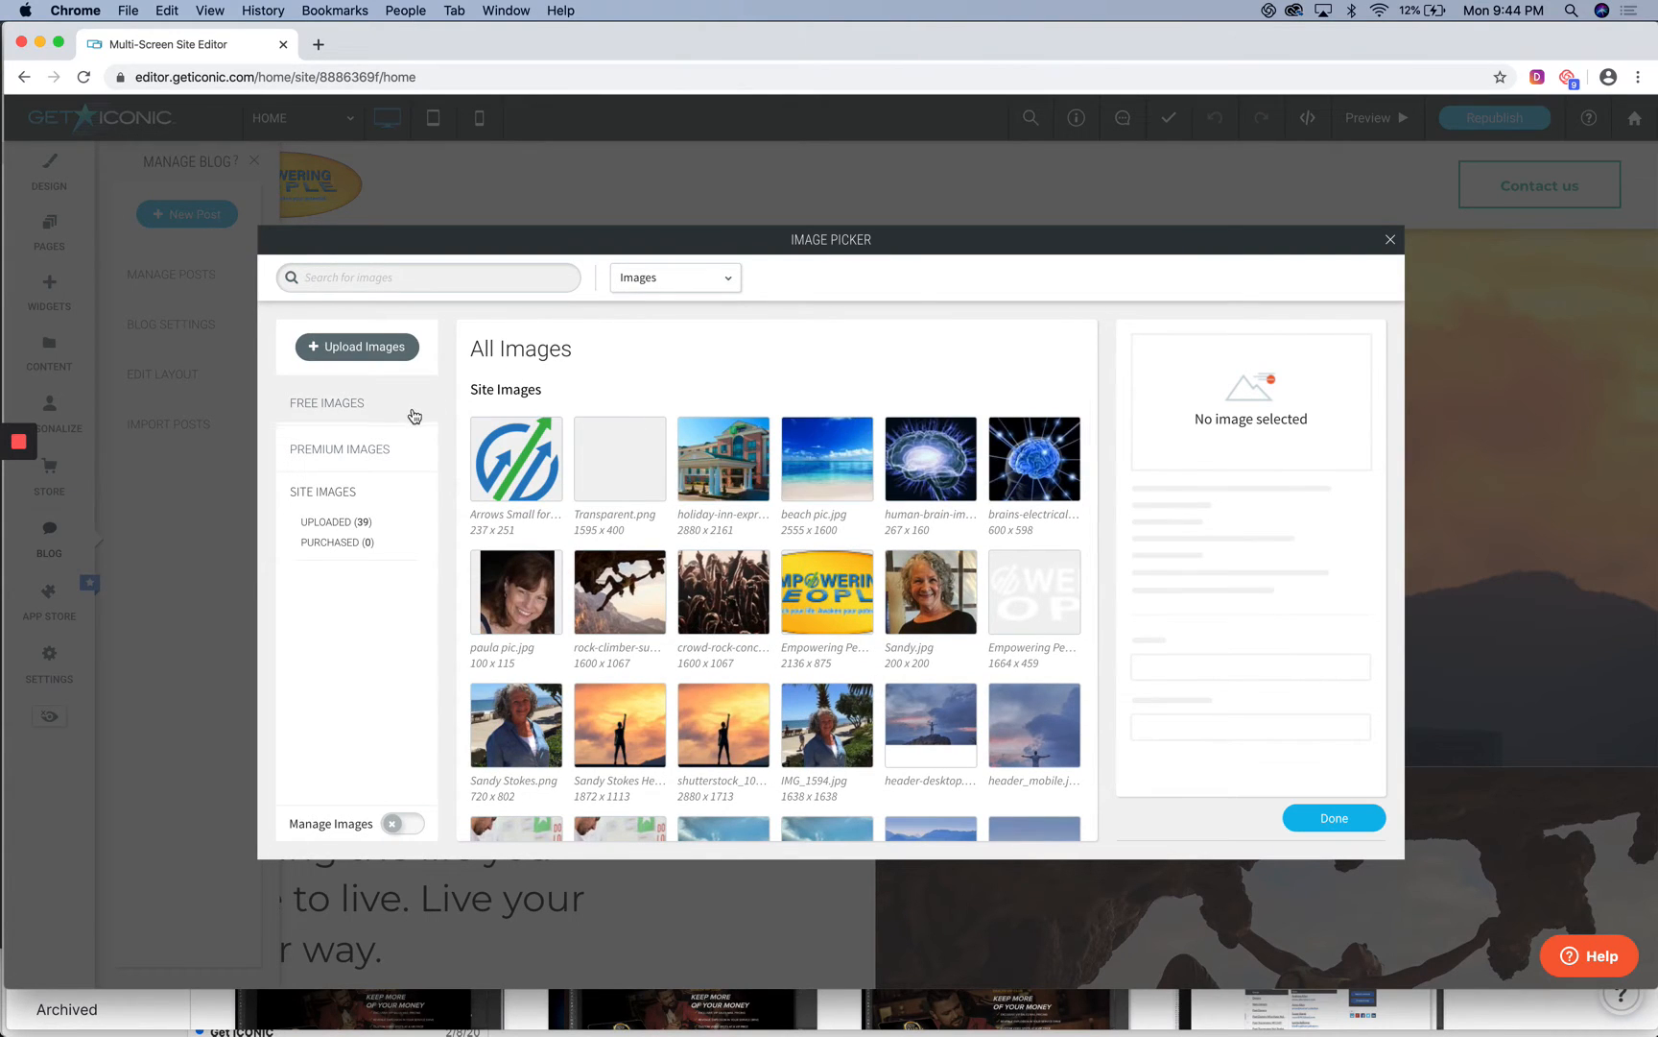
left_click(346, 408)
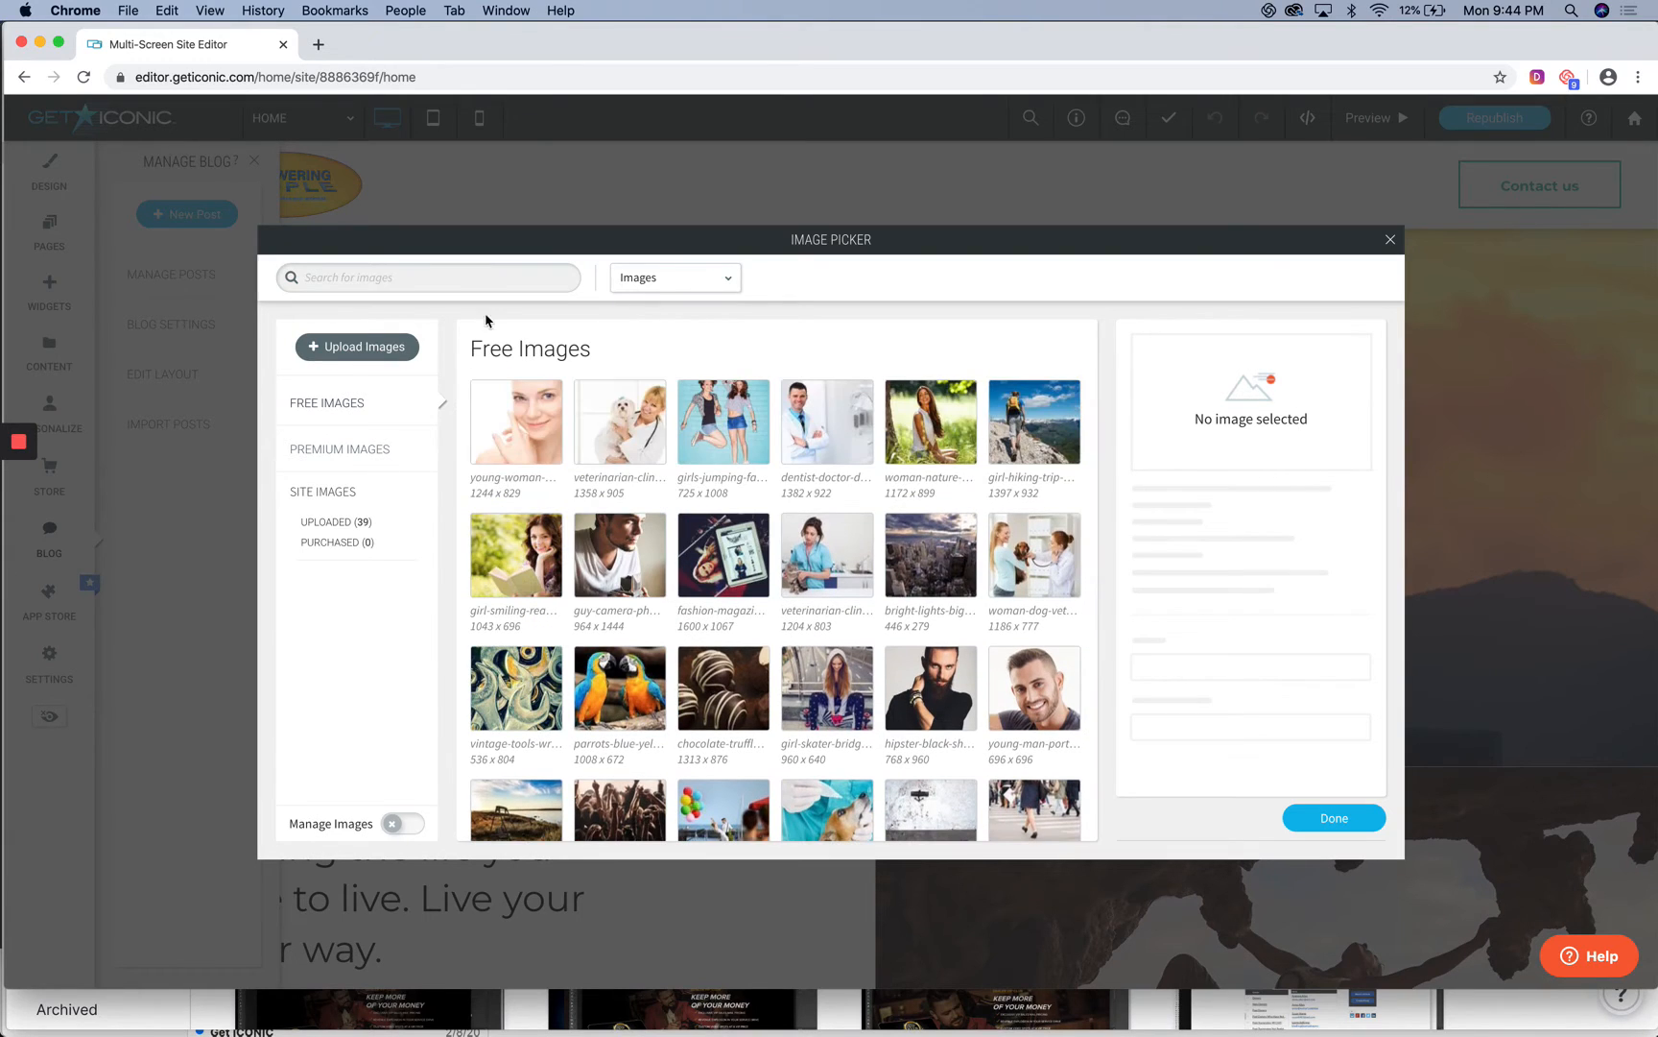
left_click(470, 280)
type("Sunset")
key("Return")
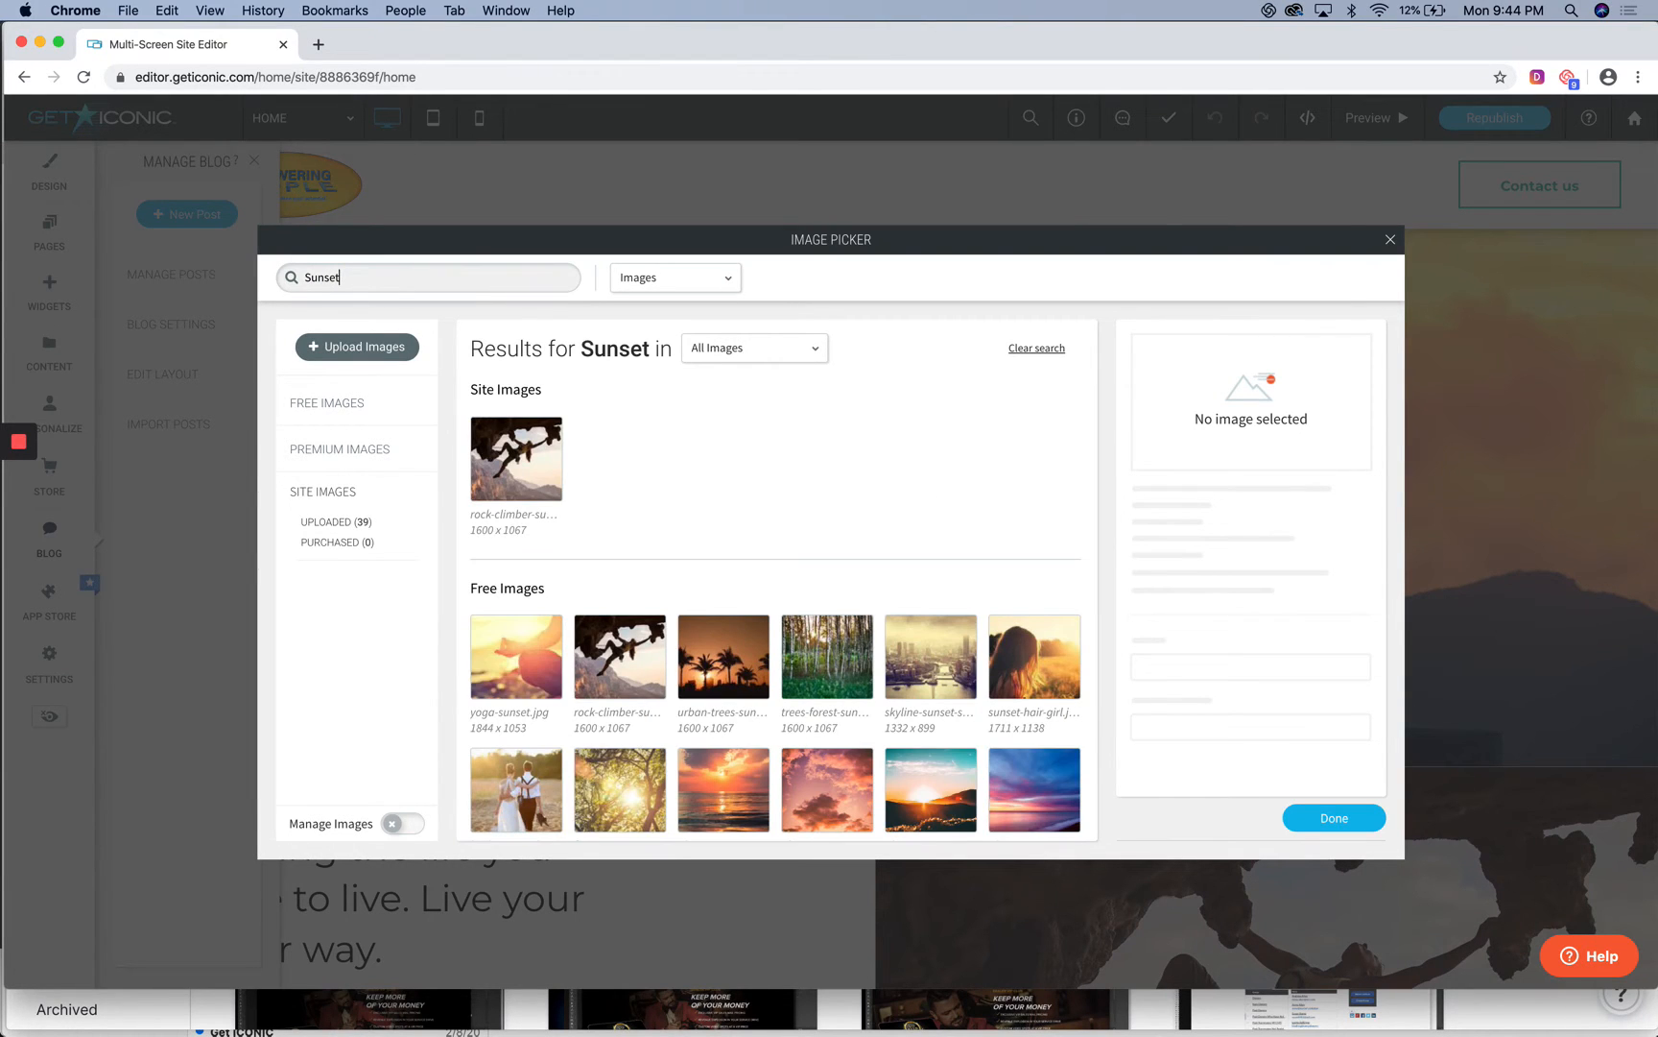
scroll(869, 548, "down", 3)
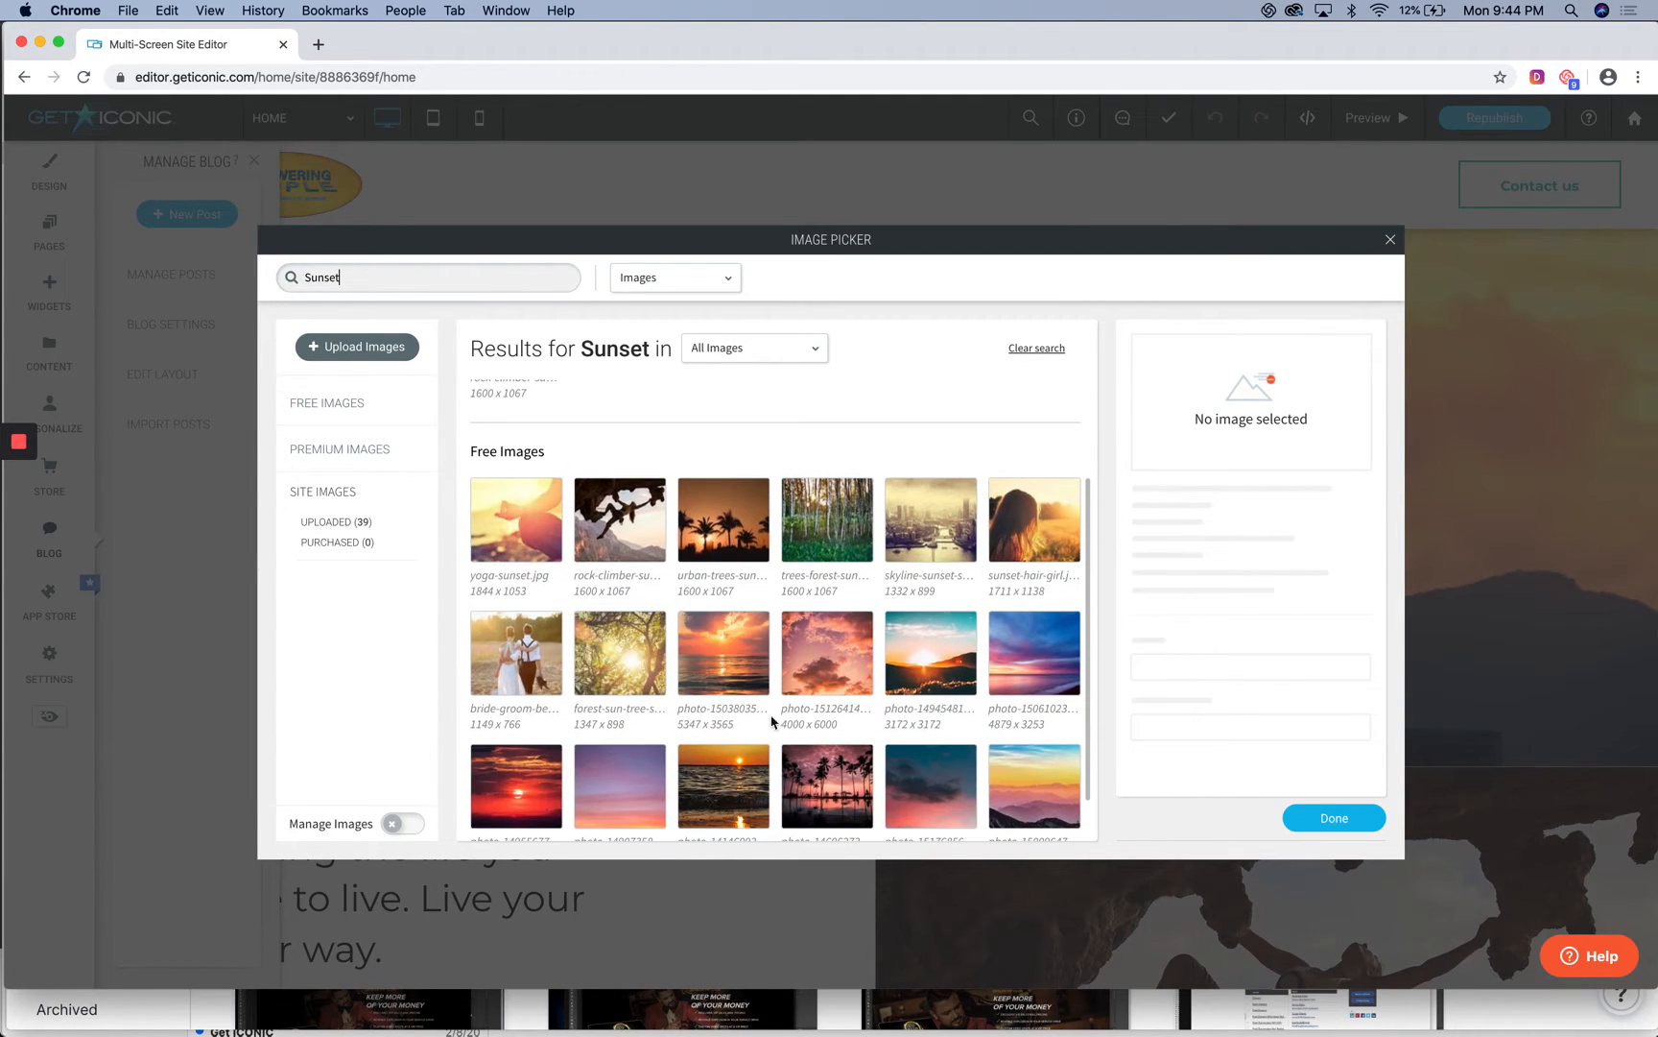
mouse_move(909, 643)
scroll(902, 638, "down", 2)
mouse_move(726, 554)
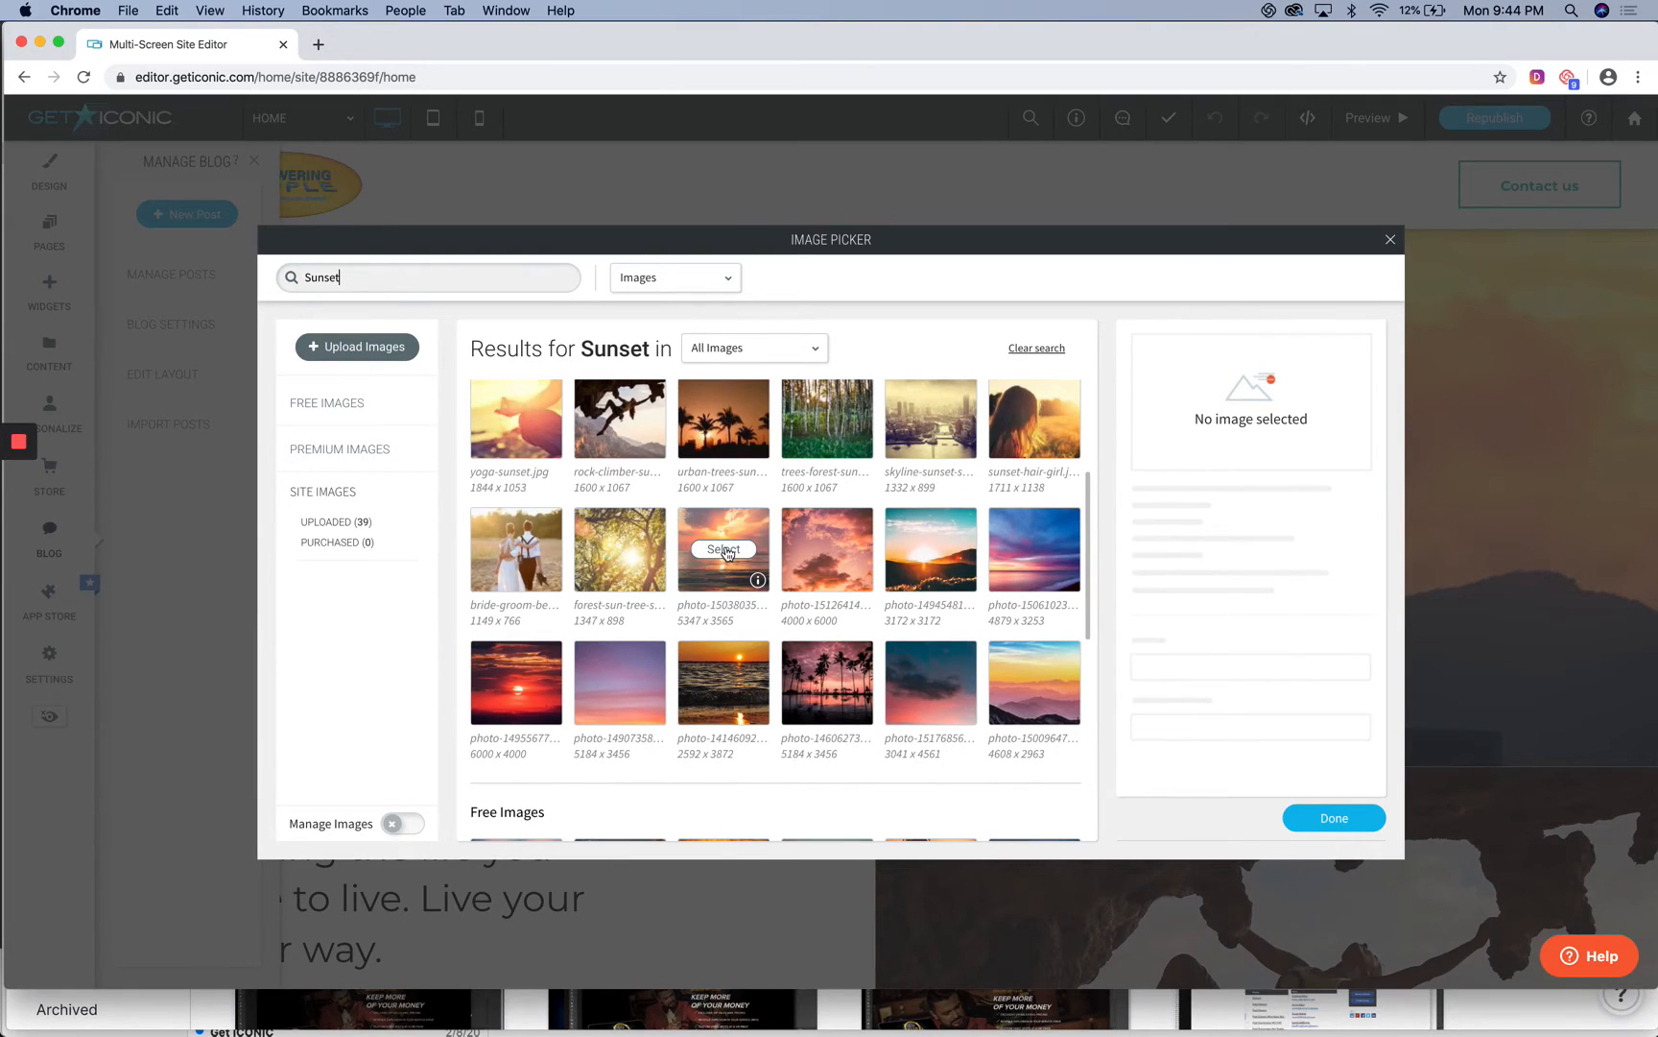
Browse the premium Sunset images and select the sunset-on-the-field stock photo.
left_click(361, 456)
mouse_move(854, 576)
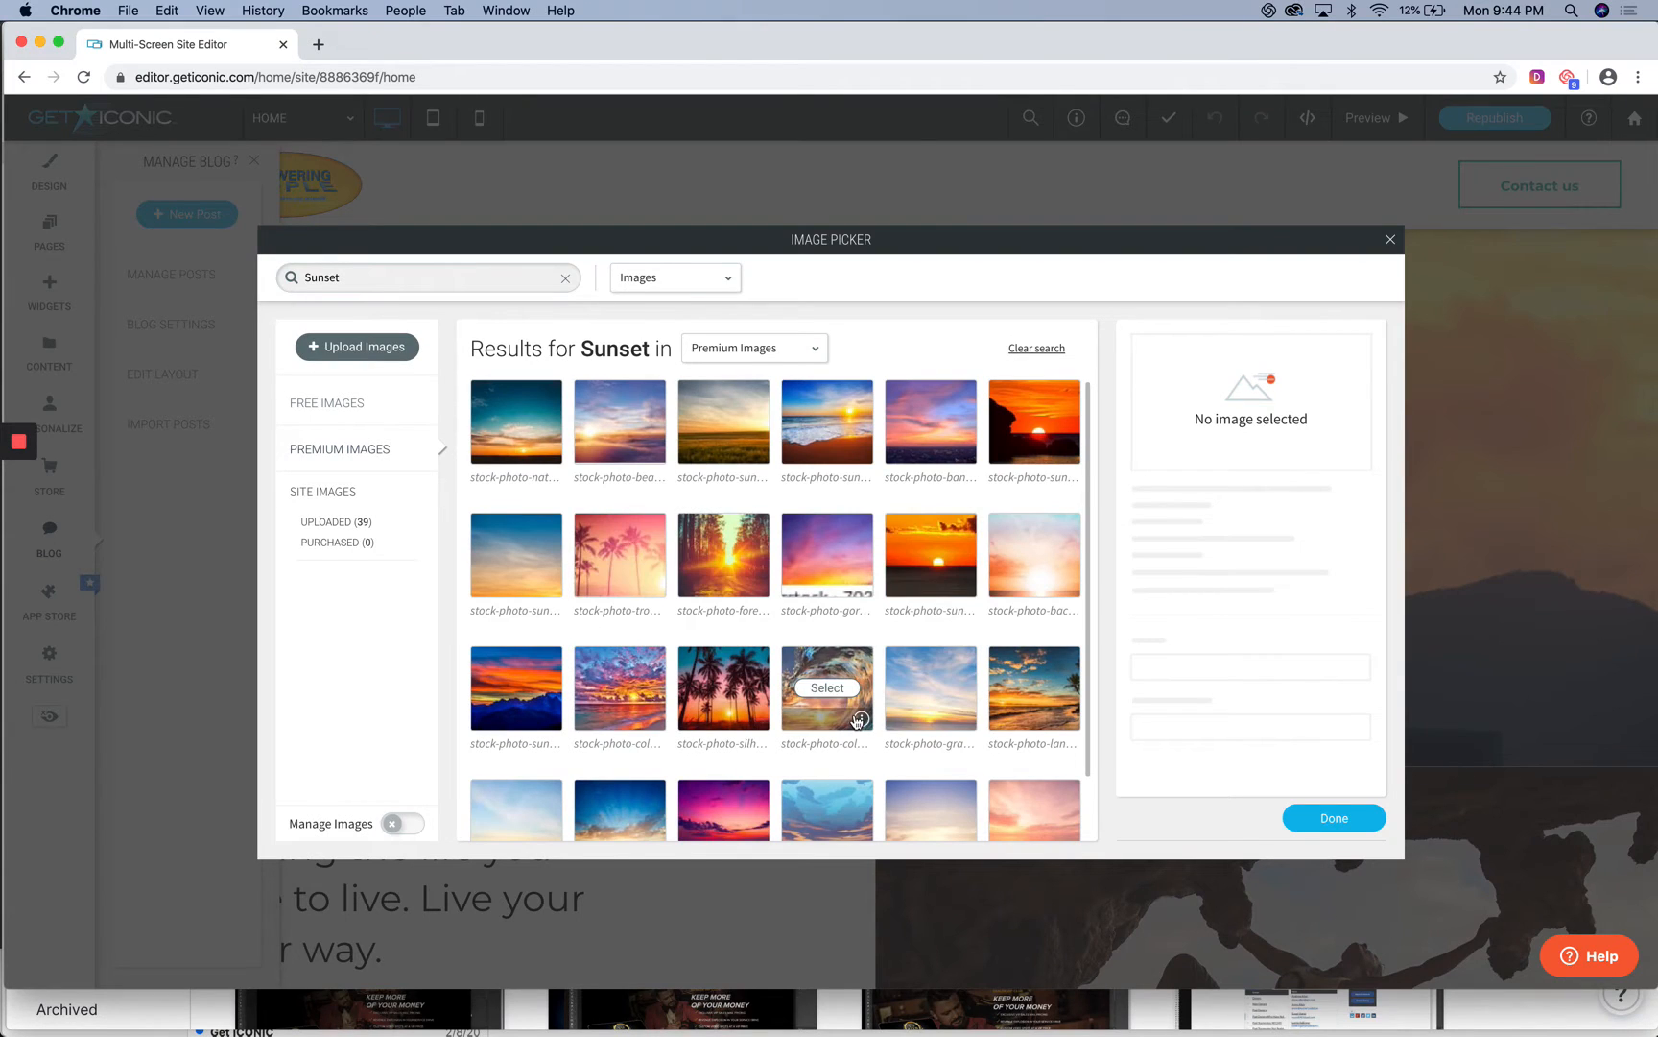
scroll(857, 720, "down", 3)
scroll(857, 720, "up", 3)
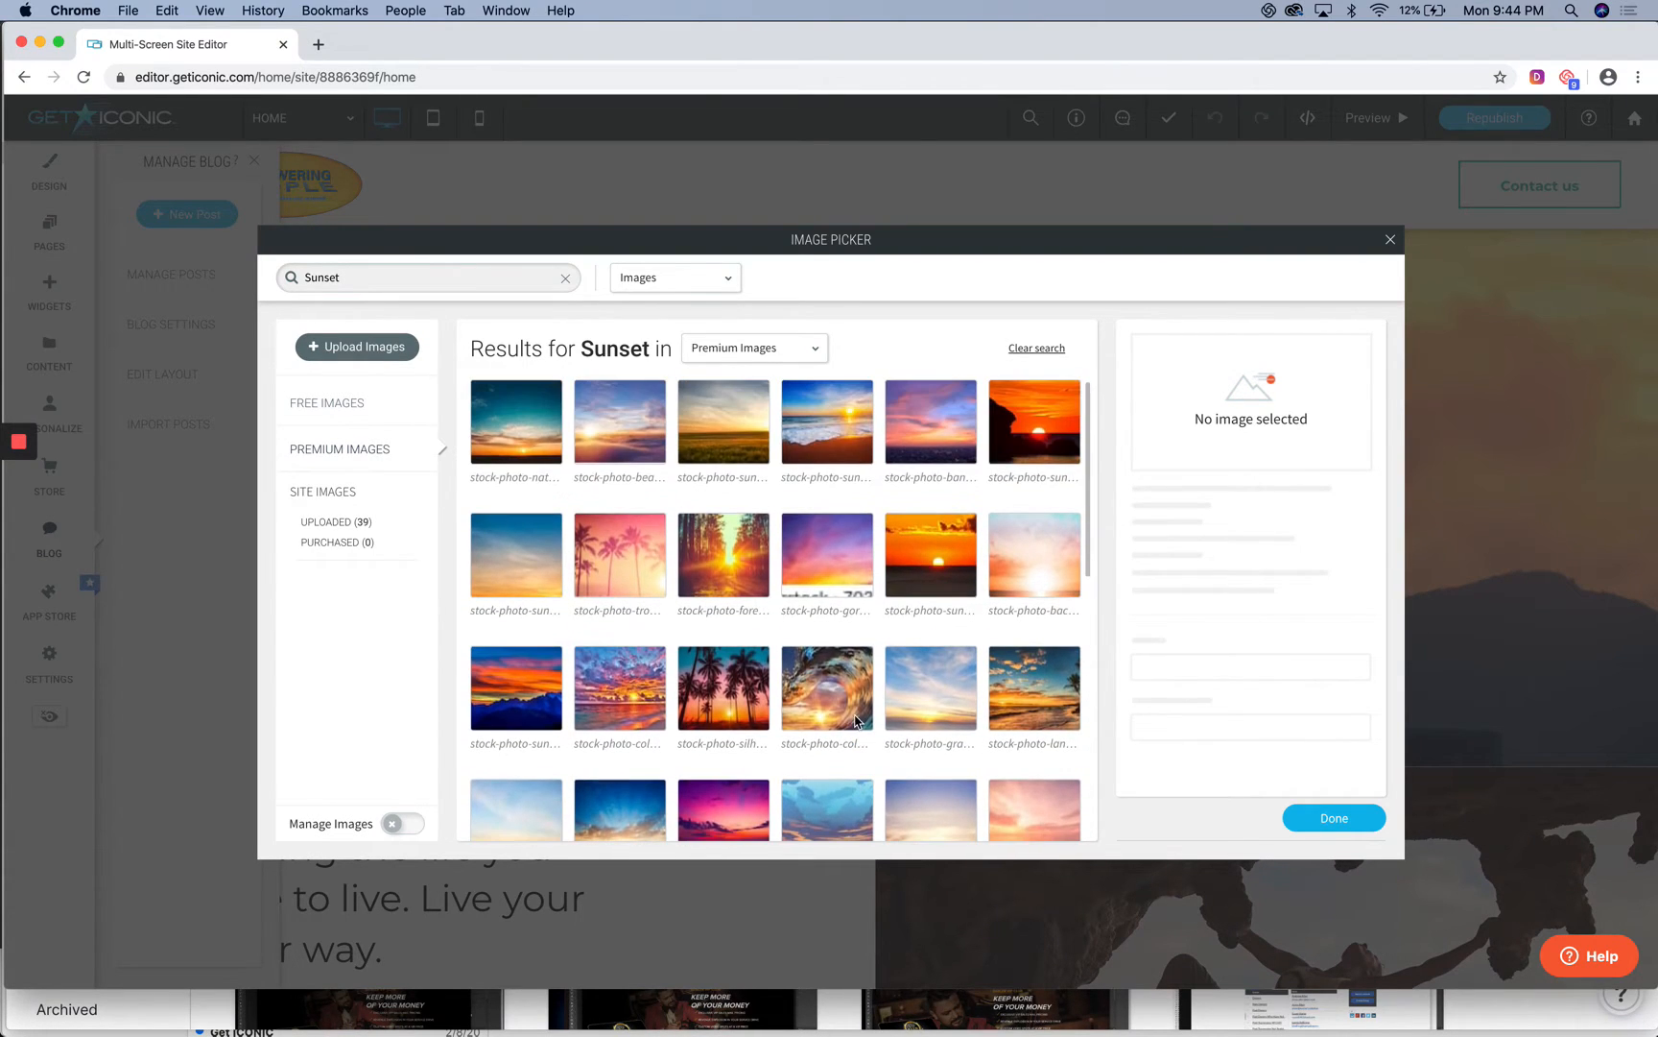
left_click(734, 423)
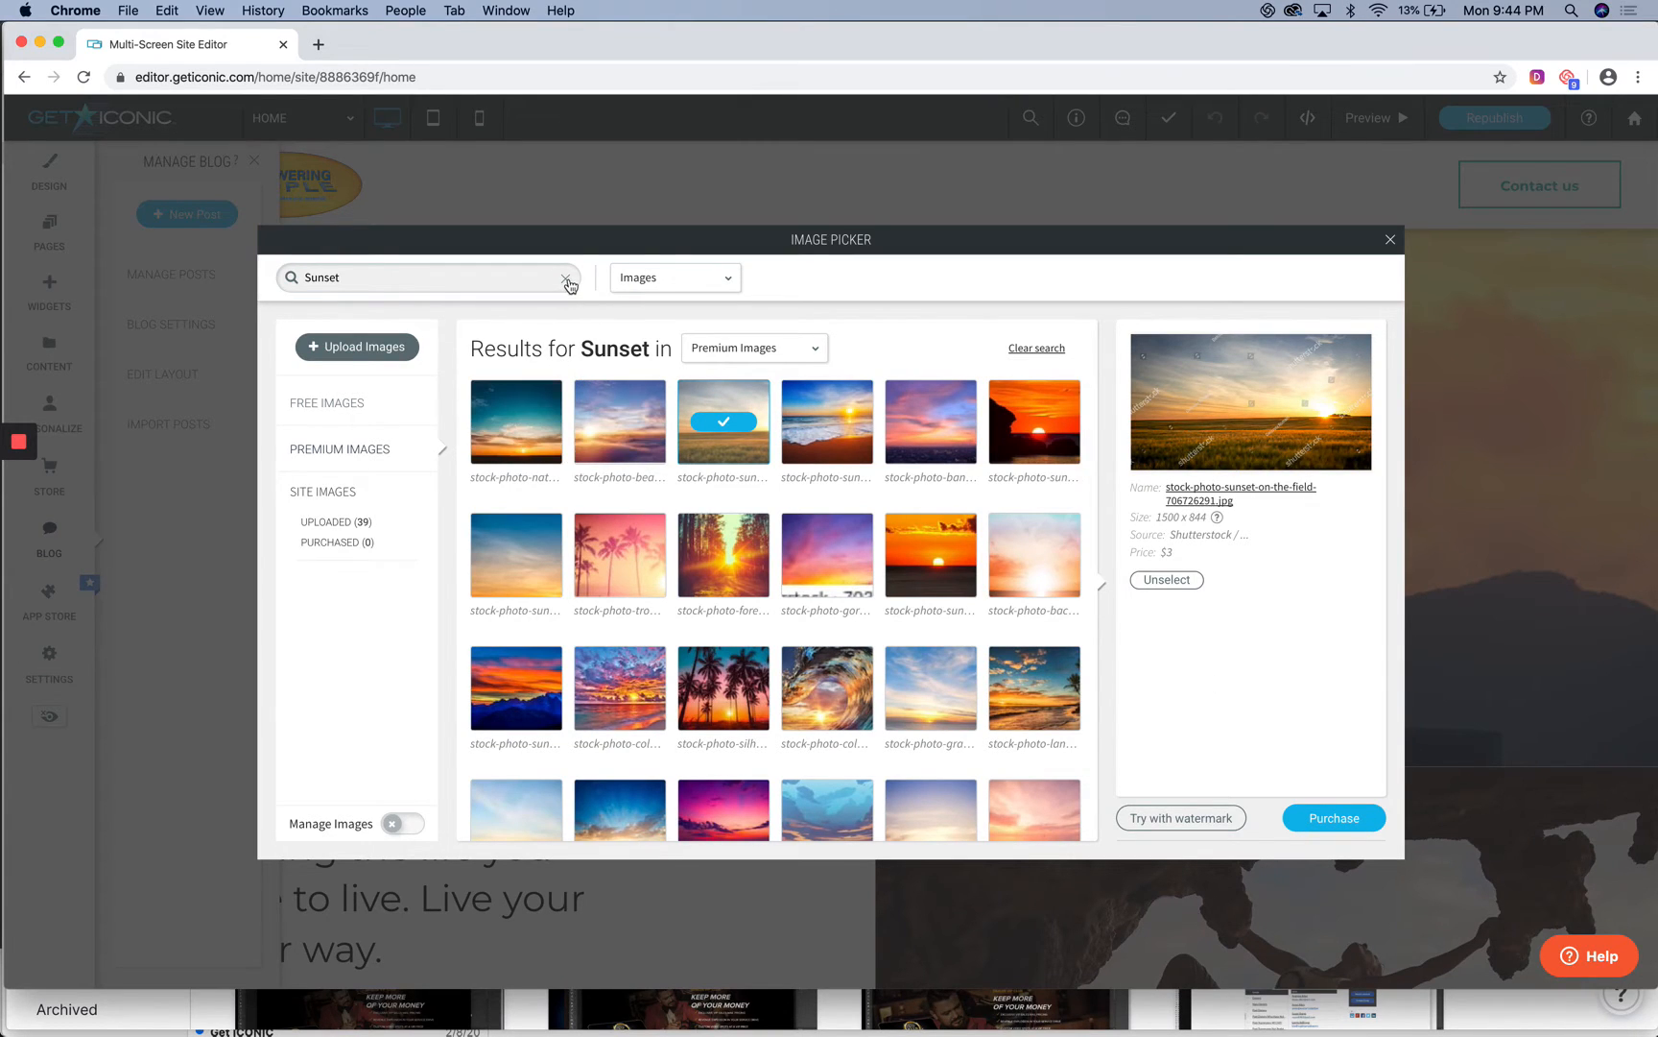
Use the free red sunset photo from the Sunset results as the post's main image and create the post.
left_click(336, 403)
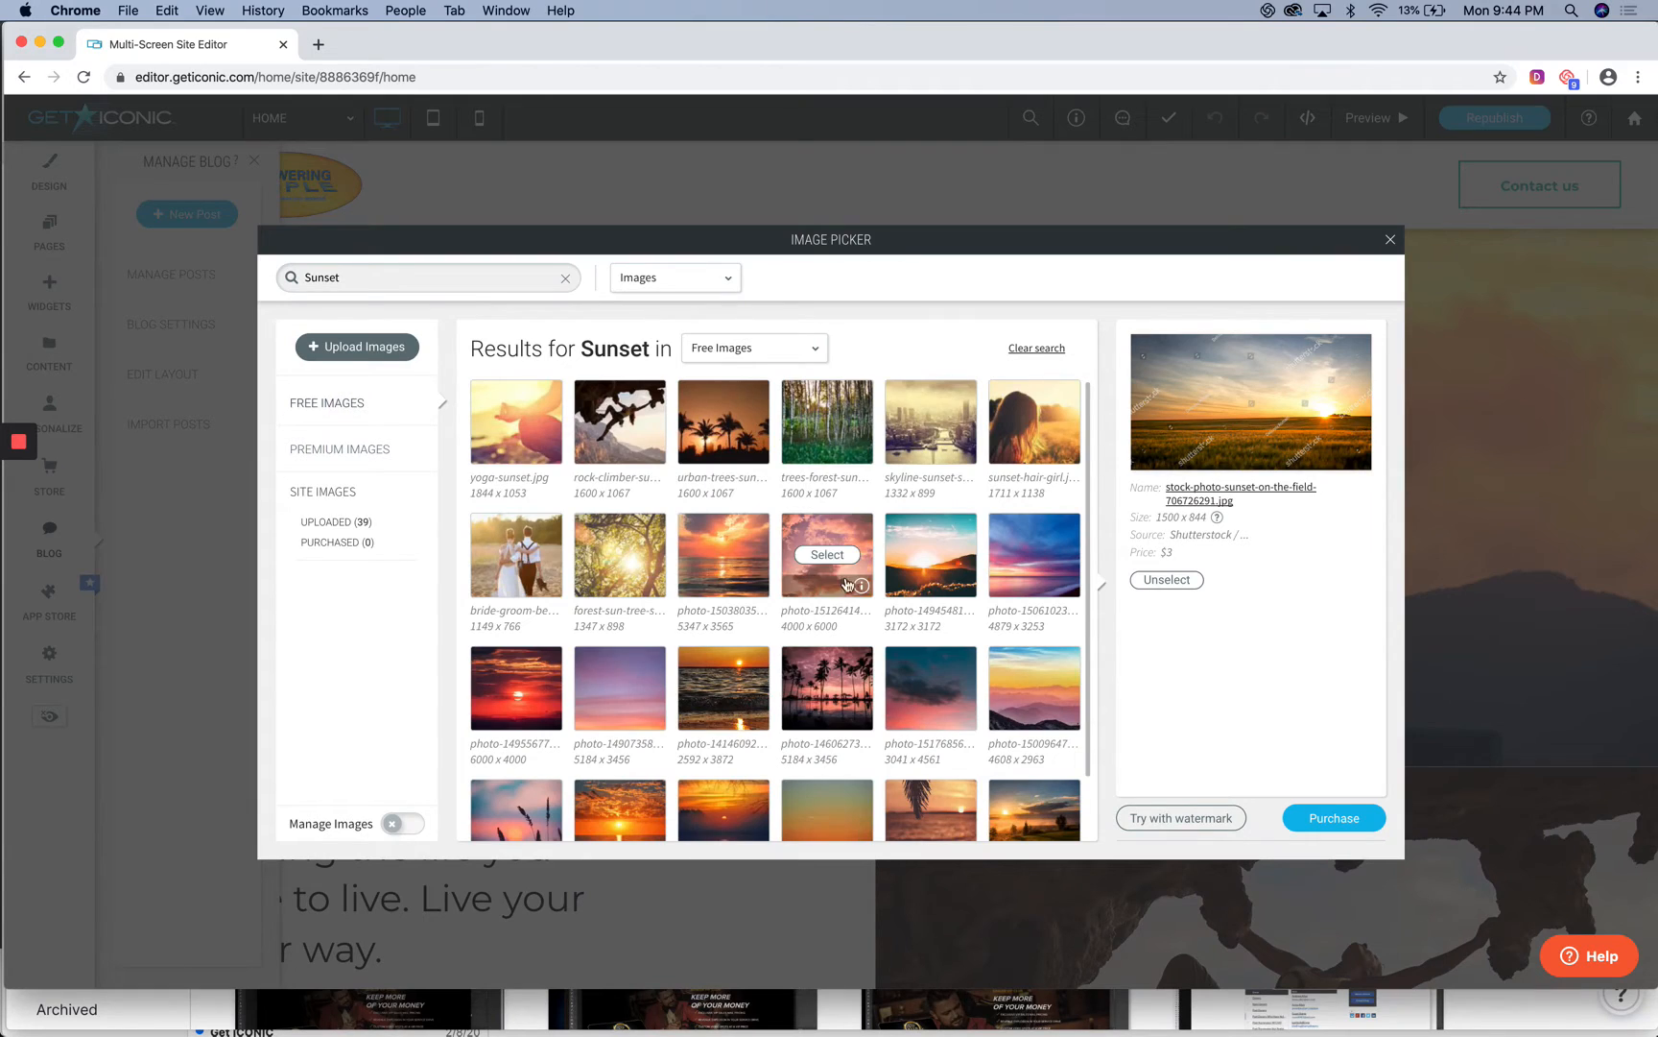
left_click(516, 687)
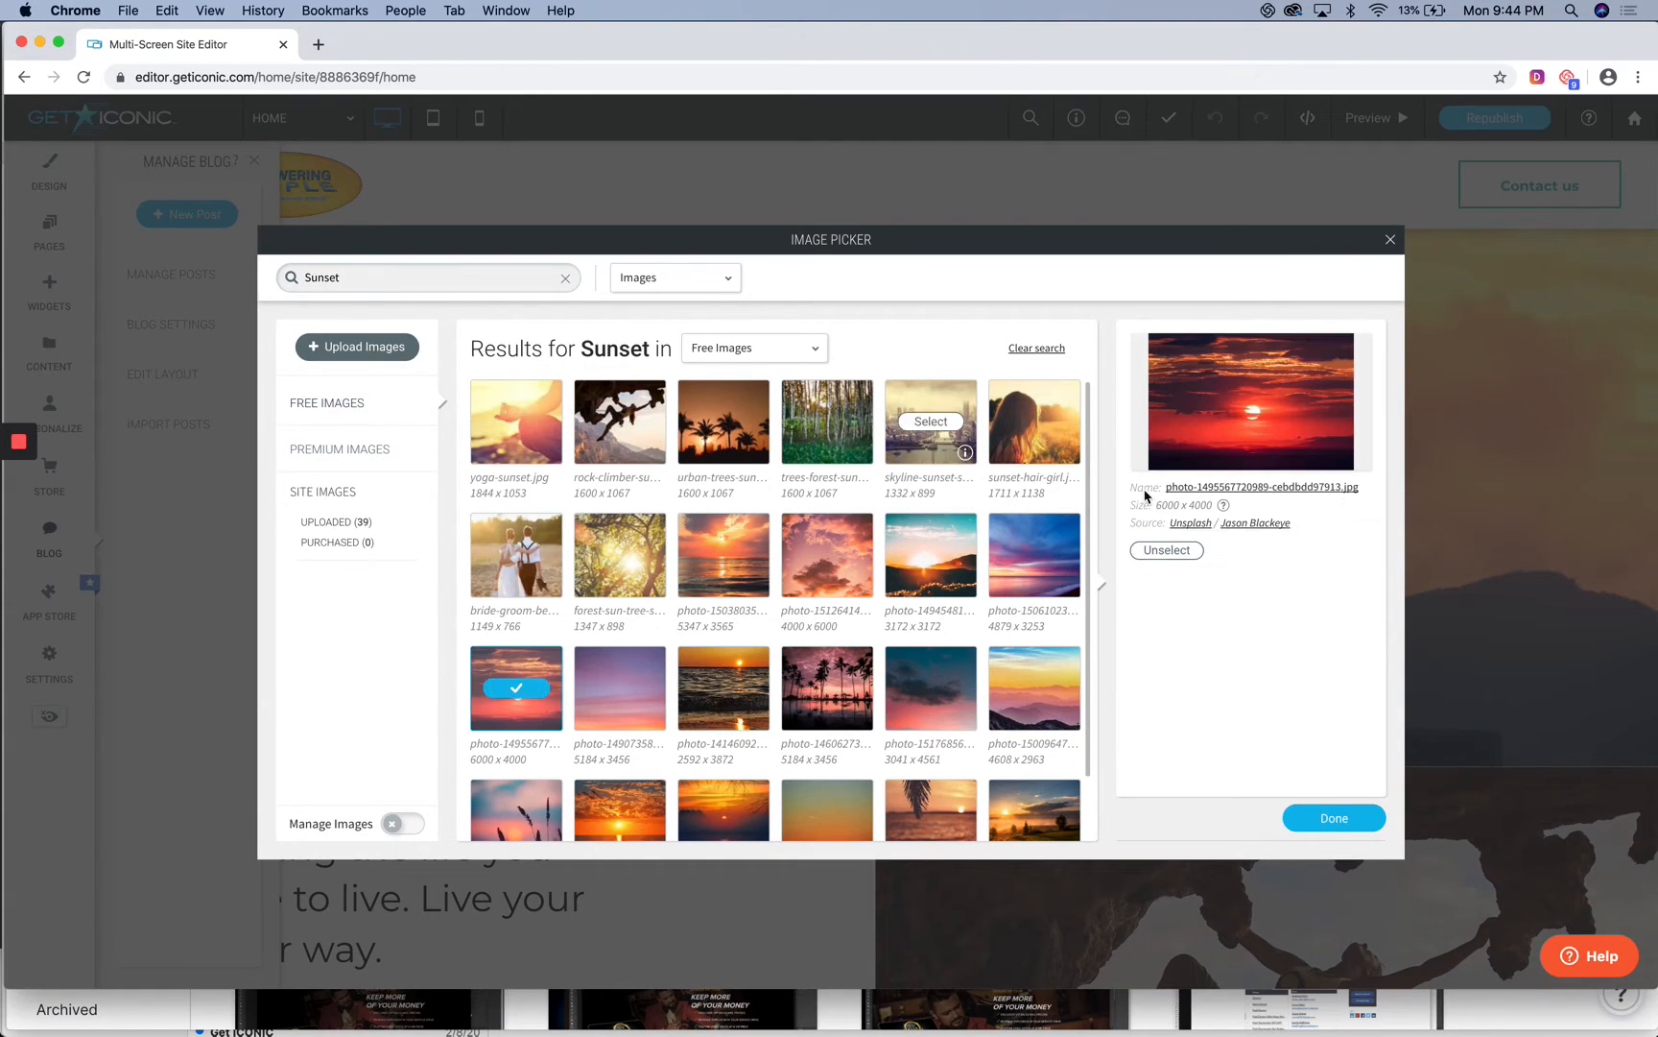
left_click(1341, 821)
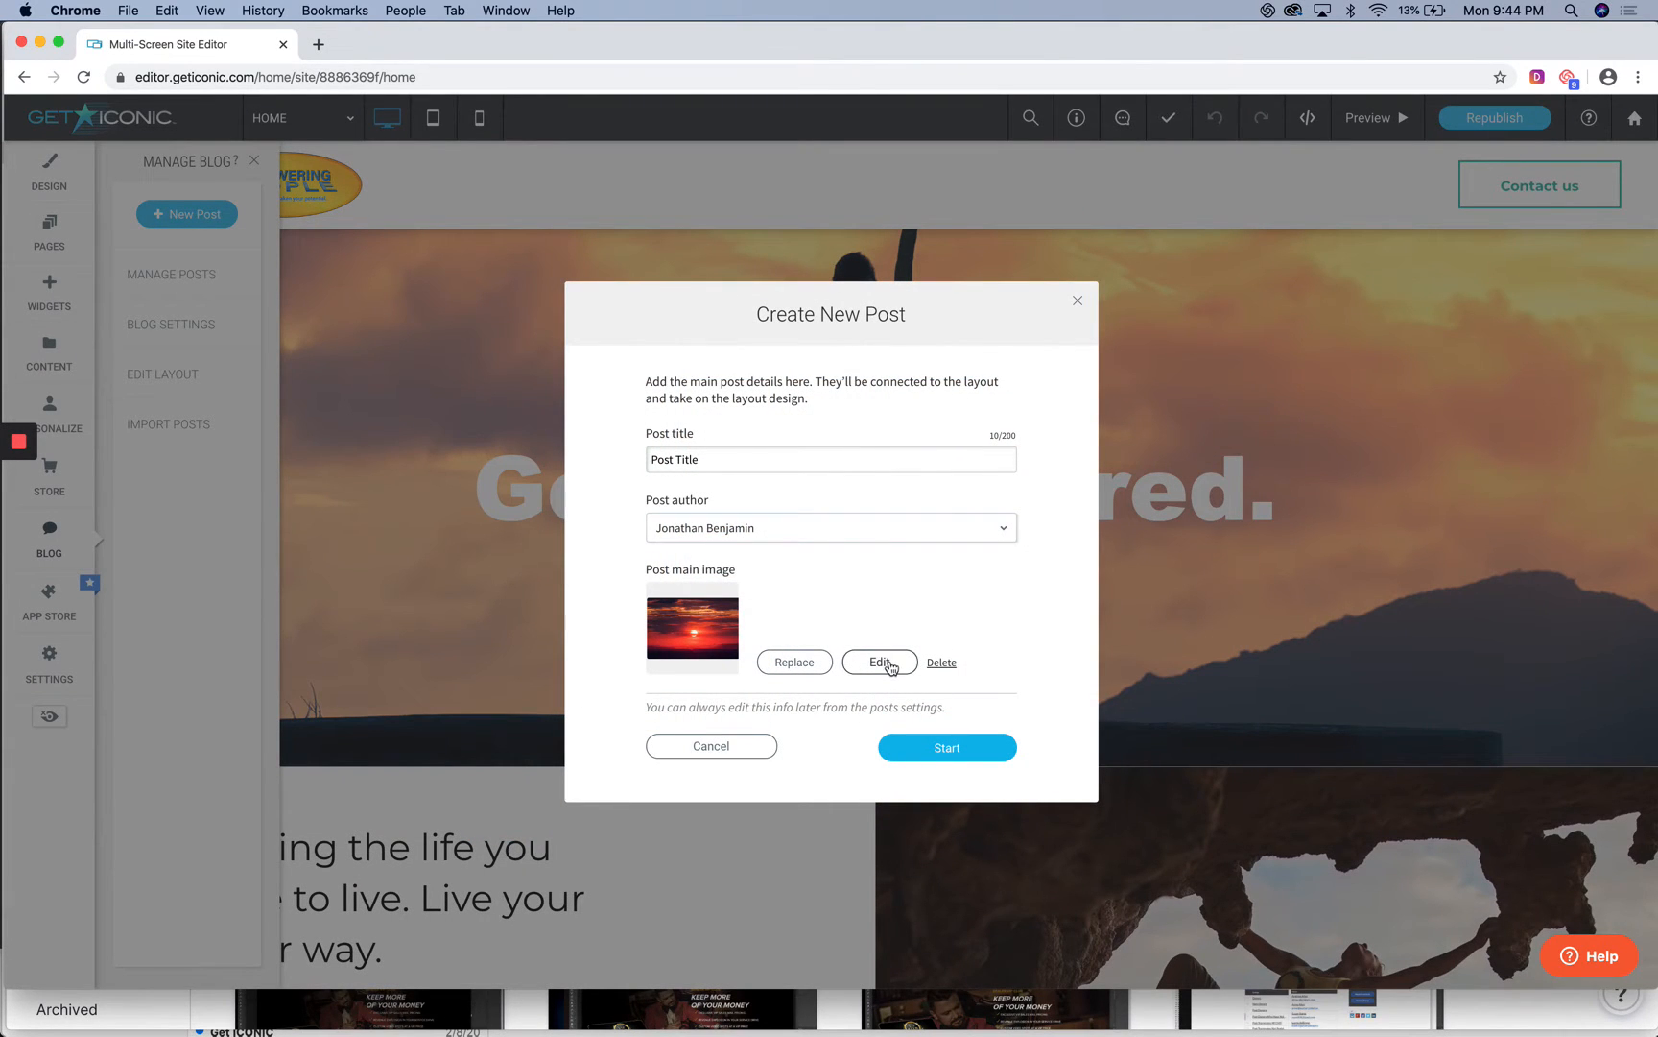
left_click(947, 748)
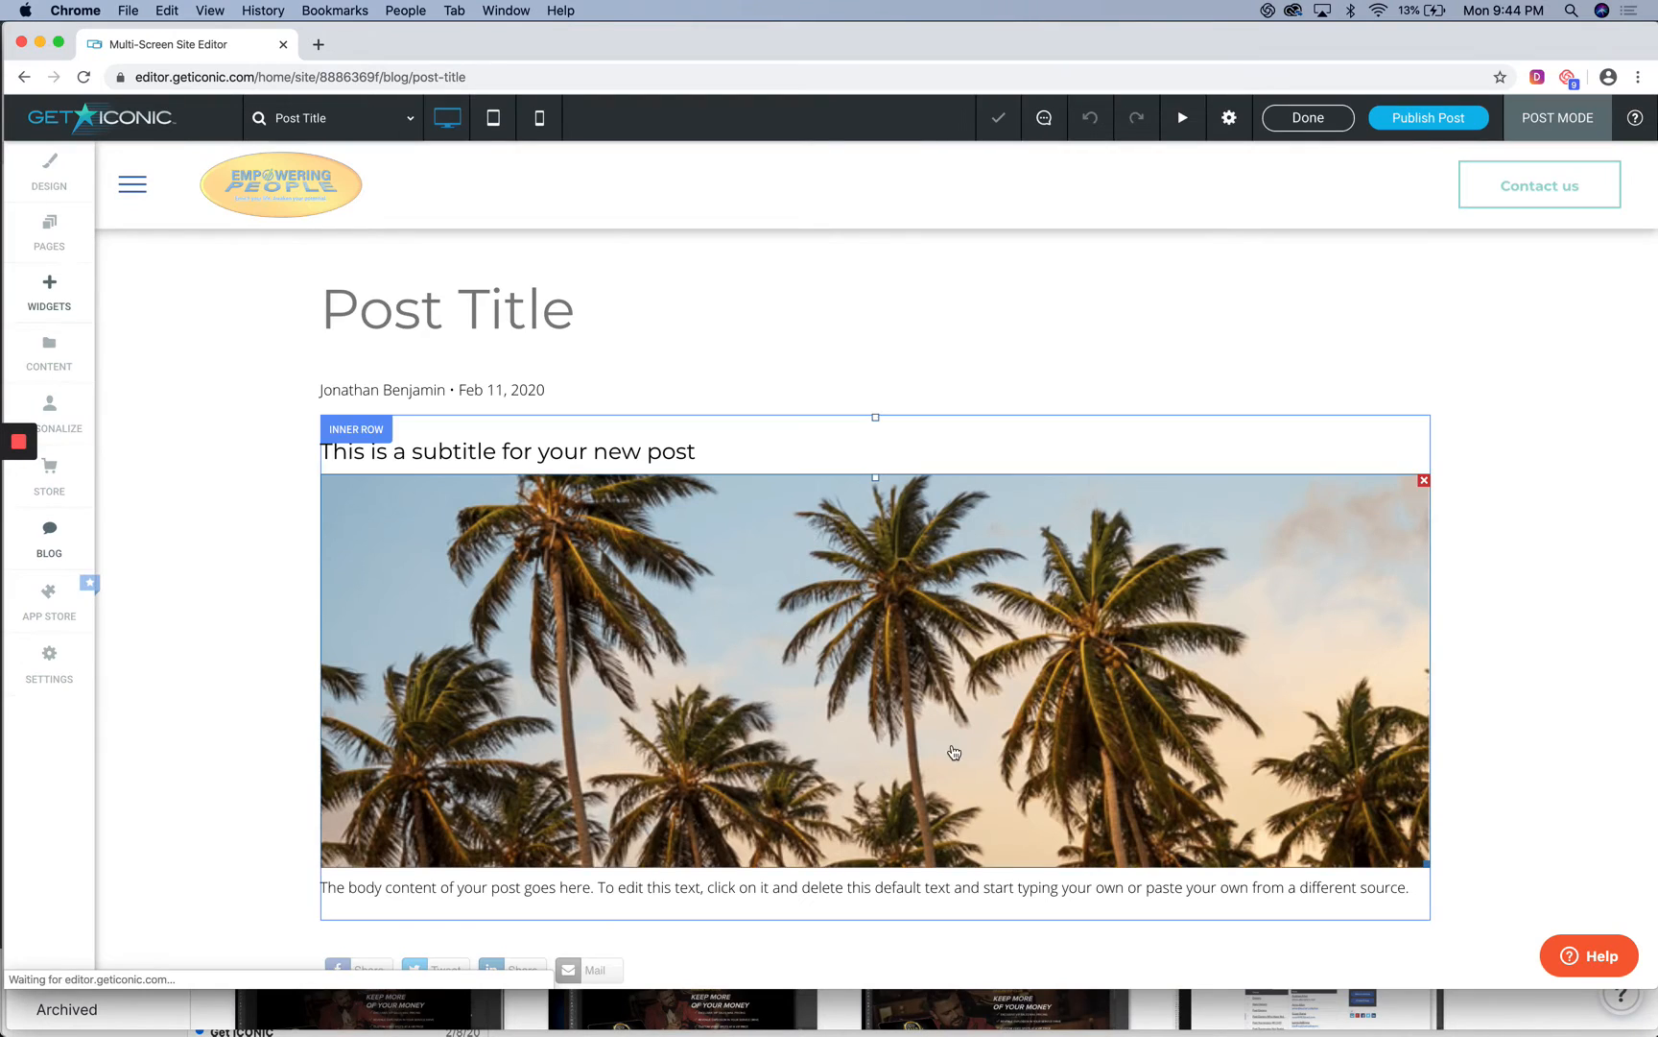
Change the connected post title to "My First Blog".
left_click(531, 327)
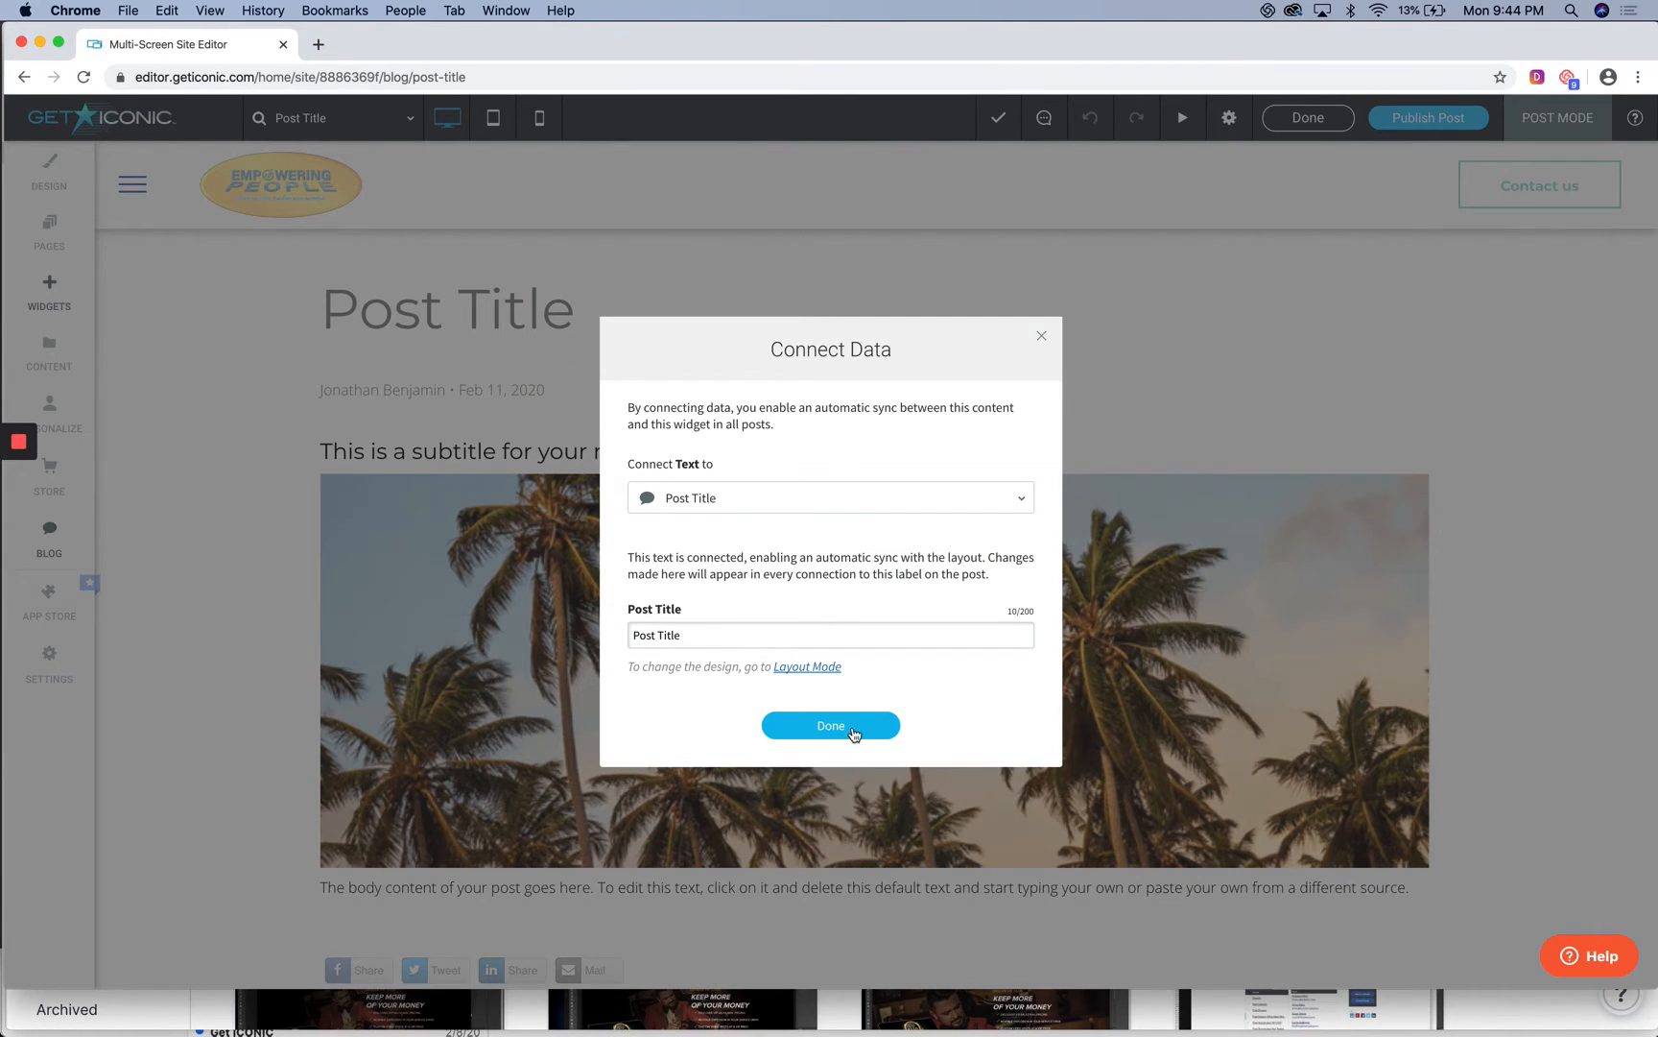
left_click(872, 631)
key("BackSpace")
key("BackSpace")
type("My")
left_click(809, 731)
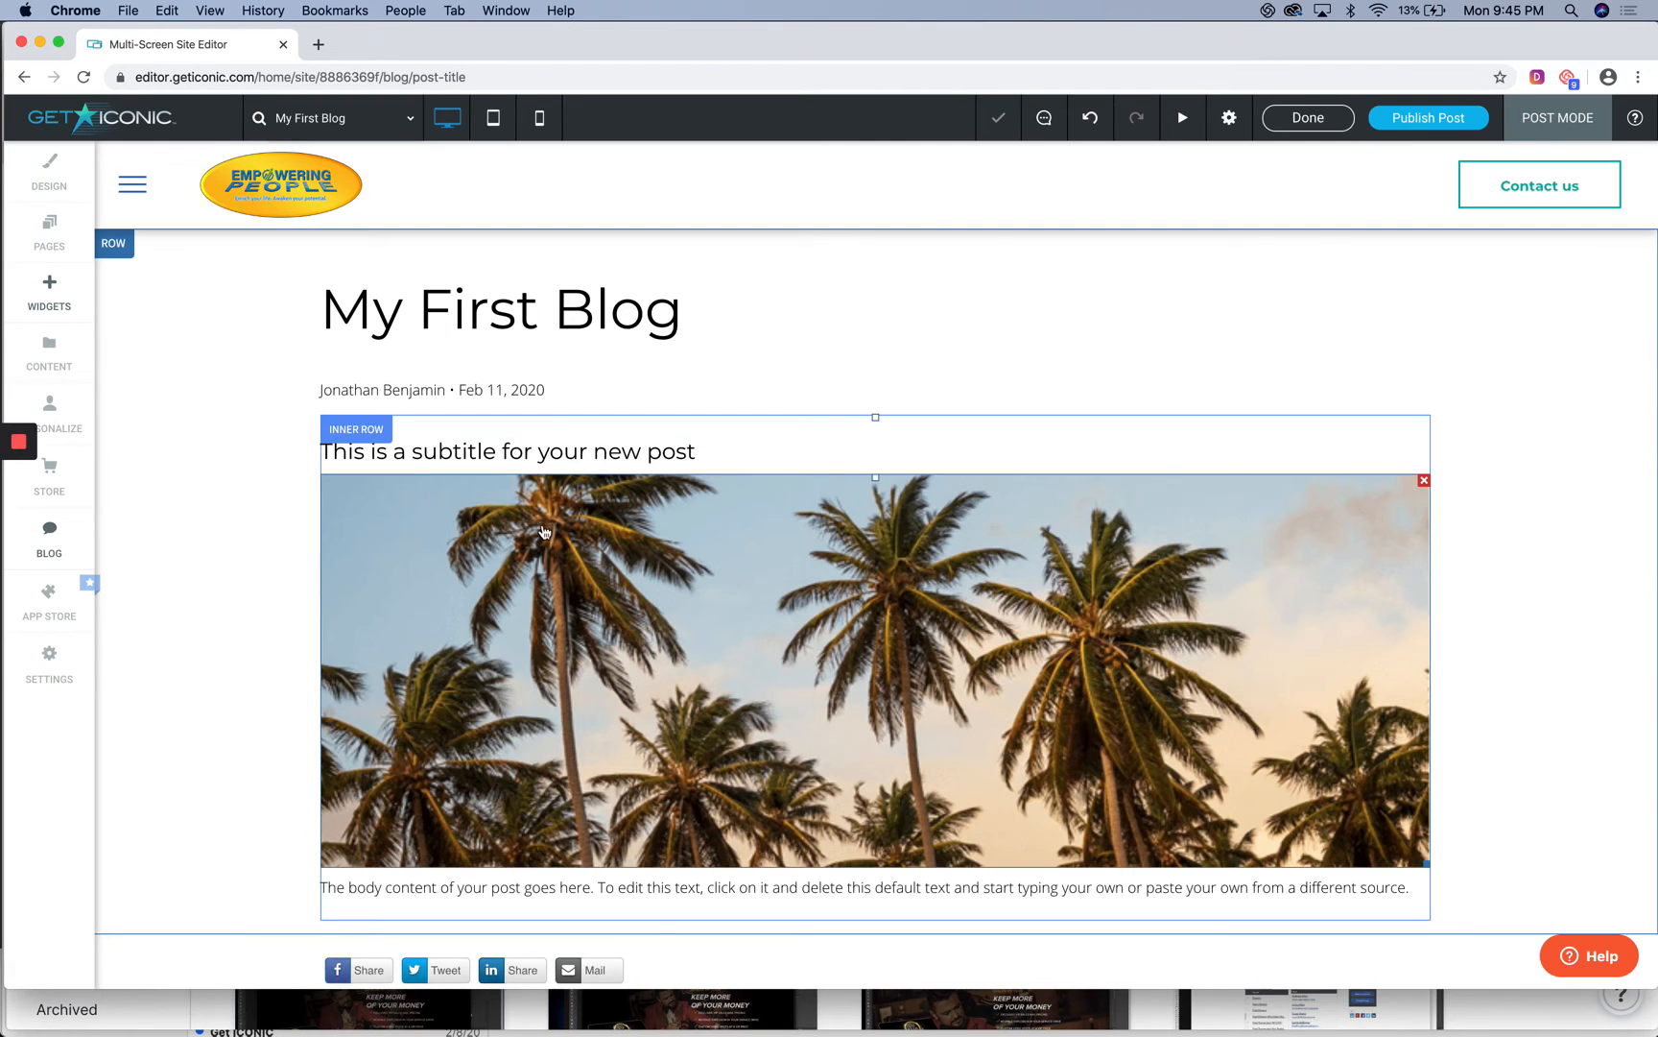
left_click(554, 453)
double_click(554, 453)
left_click(659, 450)
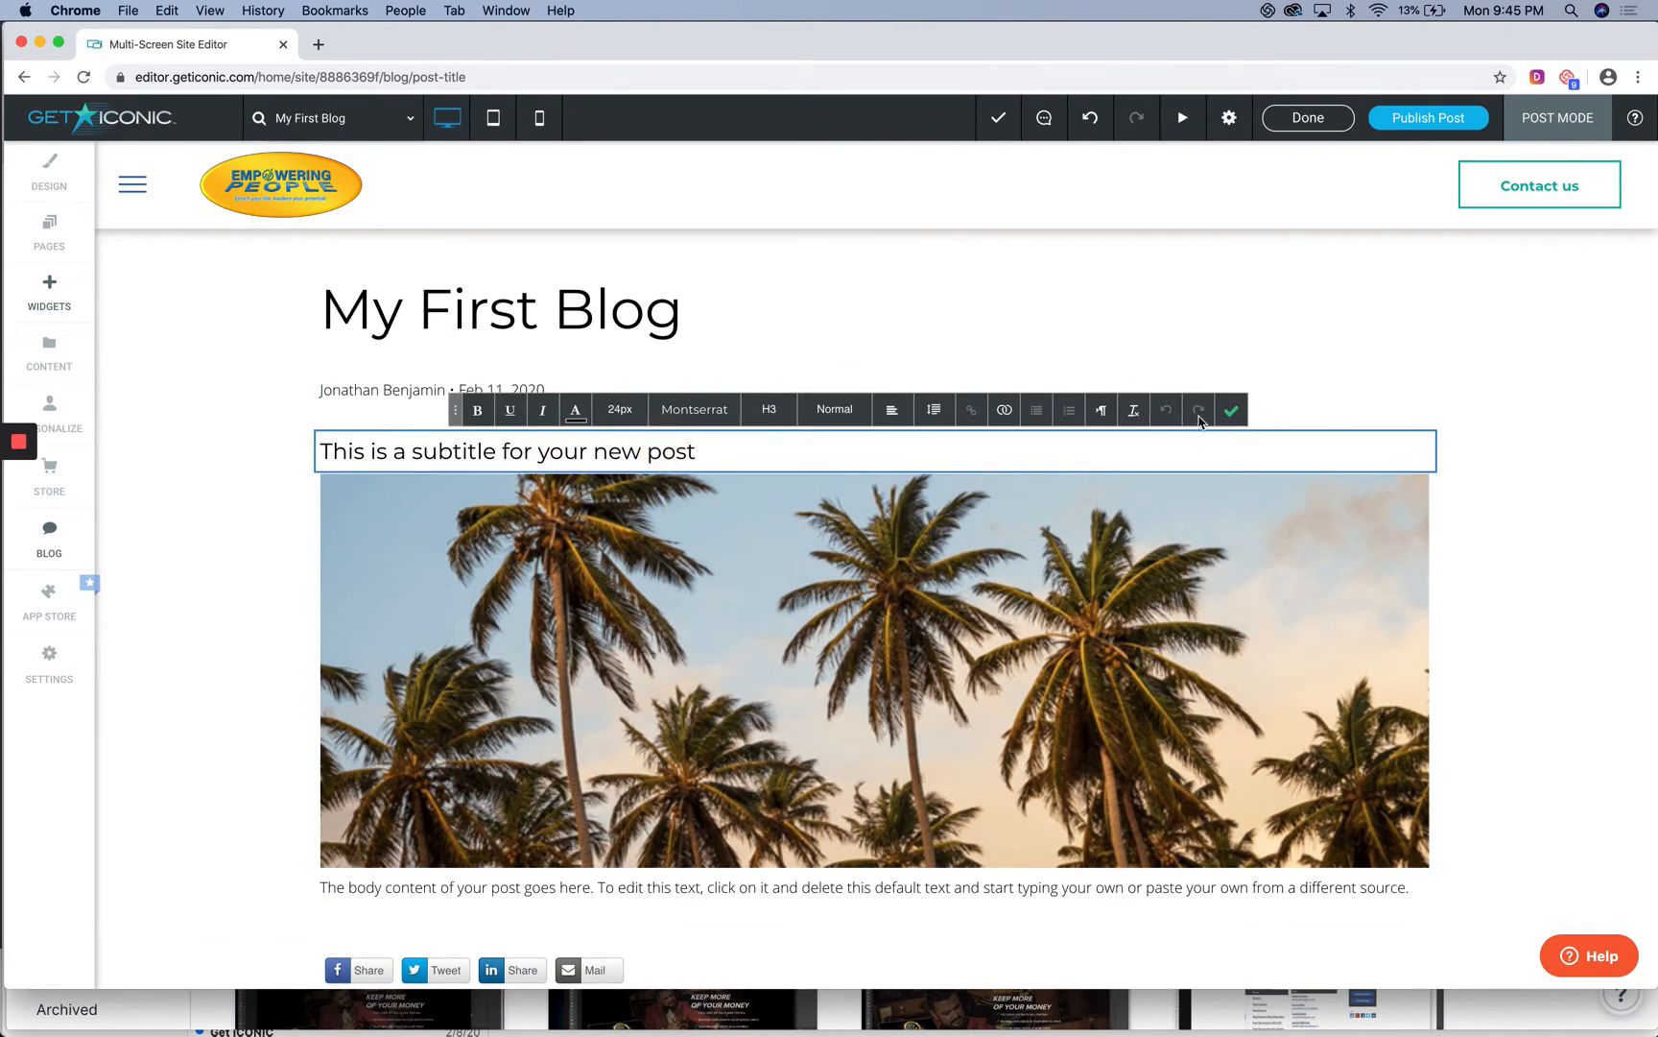
left_click(1229, 412)
scroll(595, 494, "down", 3)
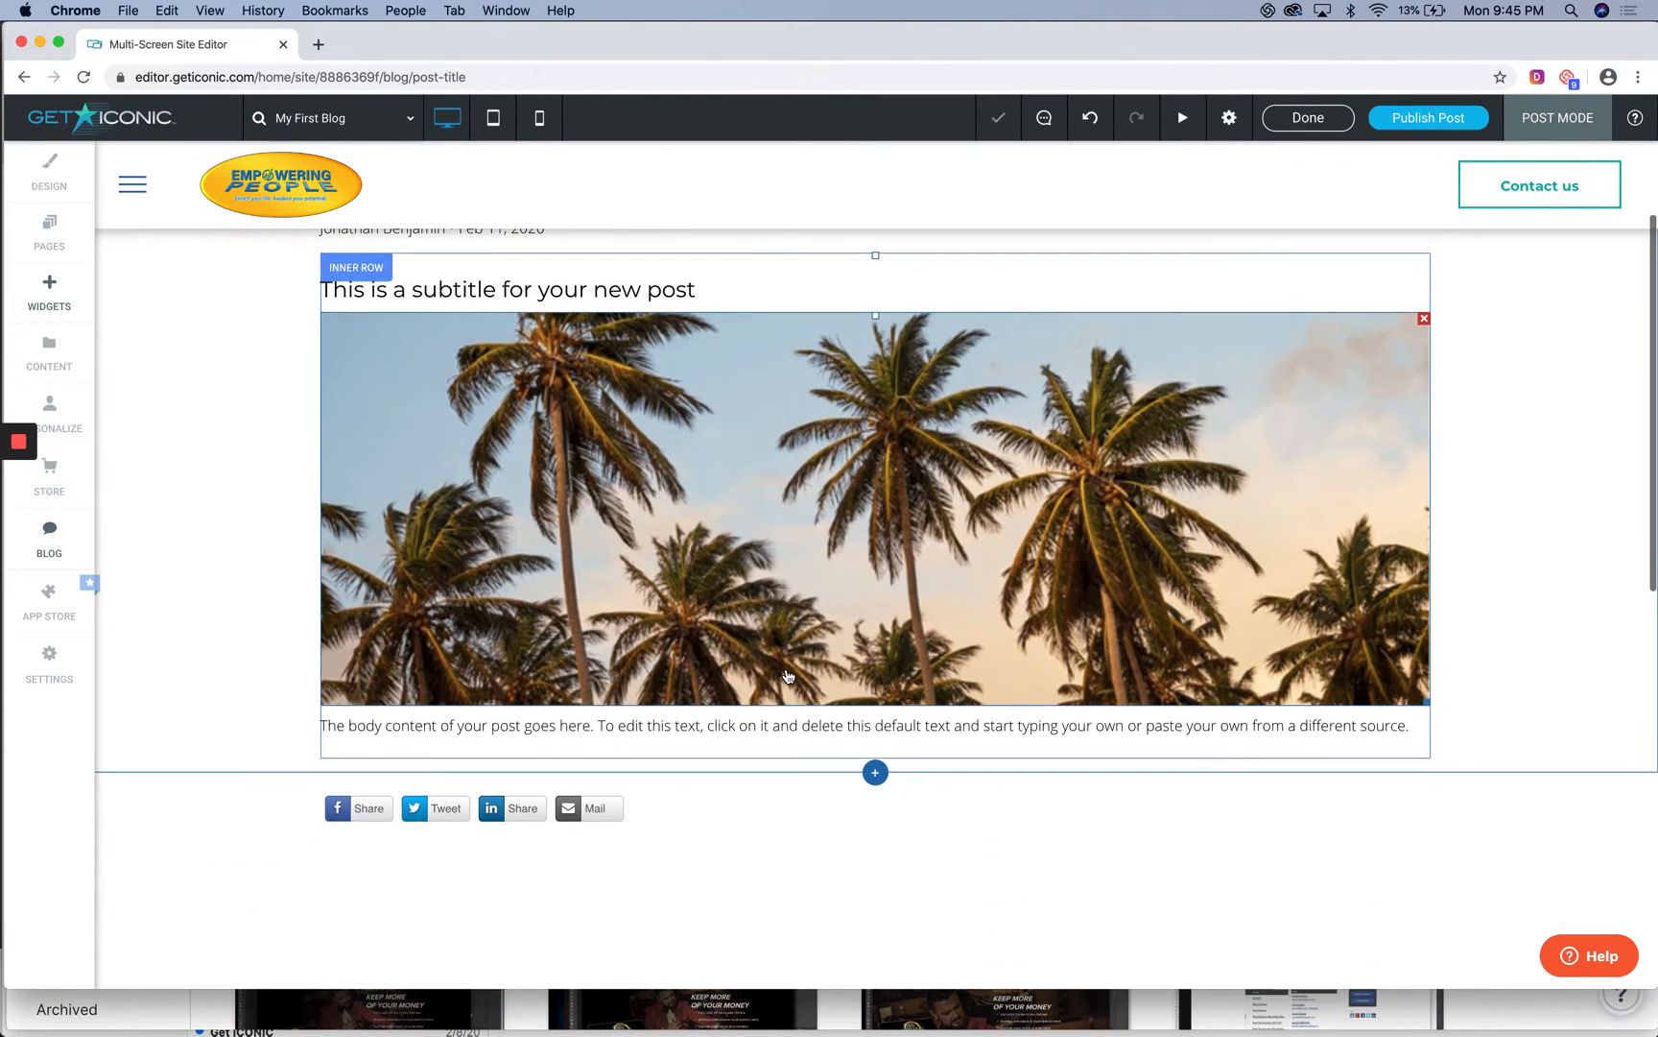
scroll(585, 695, "up", 5)
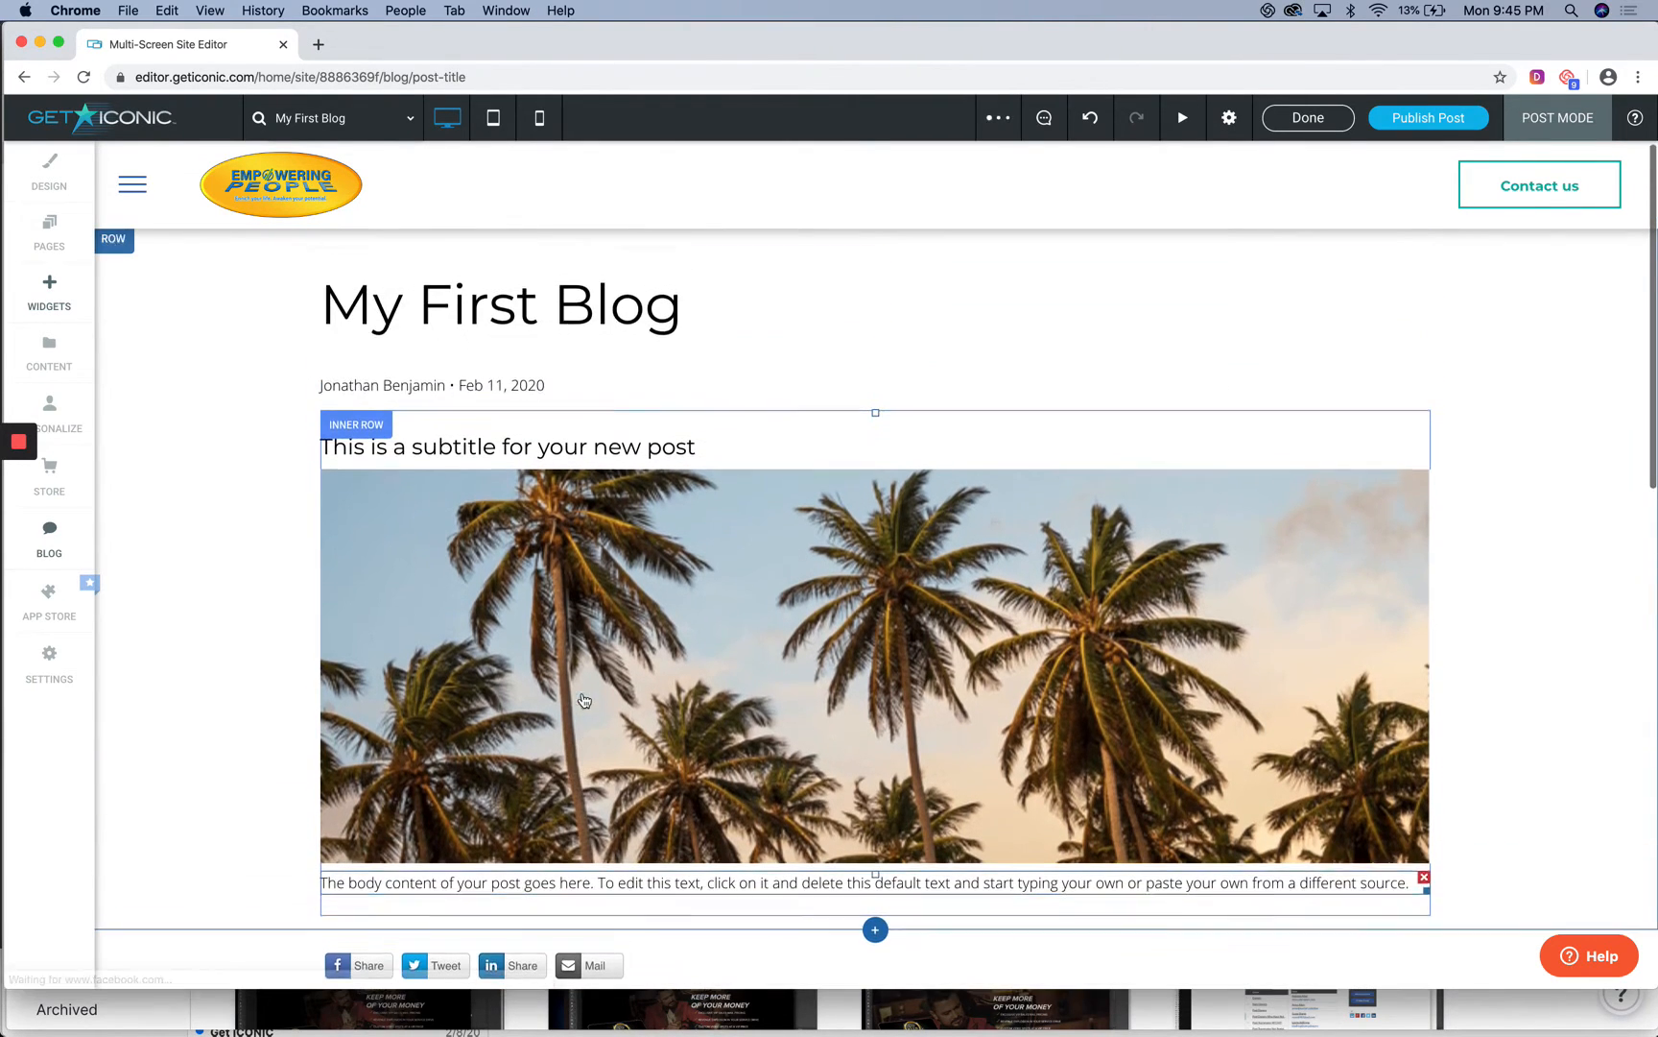
left_click(408, 309)
left_click(433, 389)
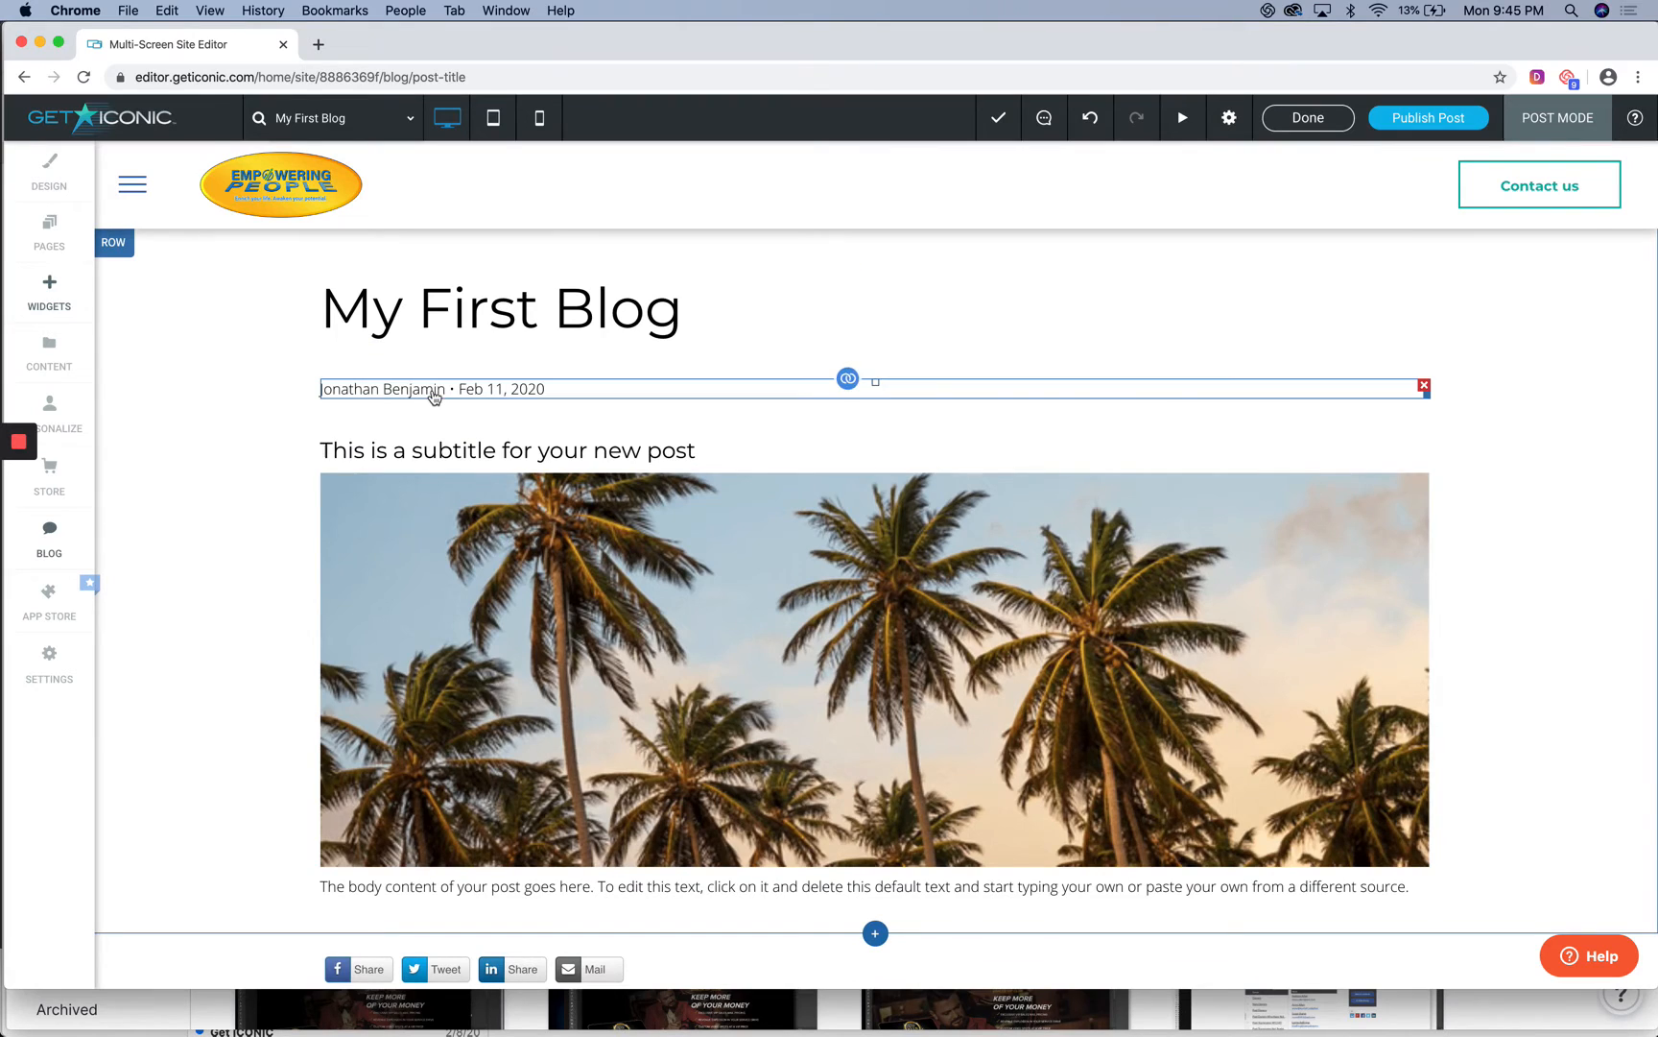
Color the word "new" in the post's subtitle orange.
left_click(463, 451)
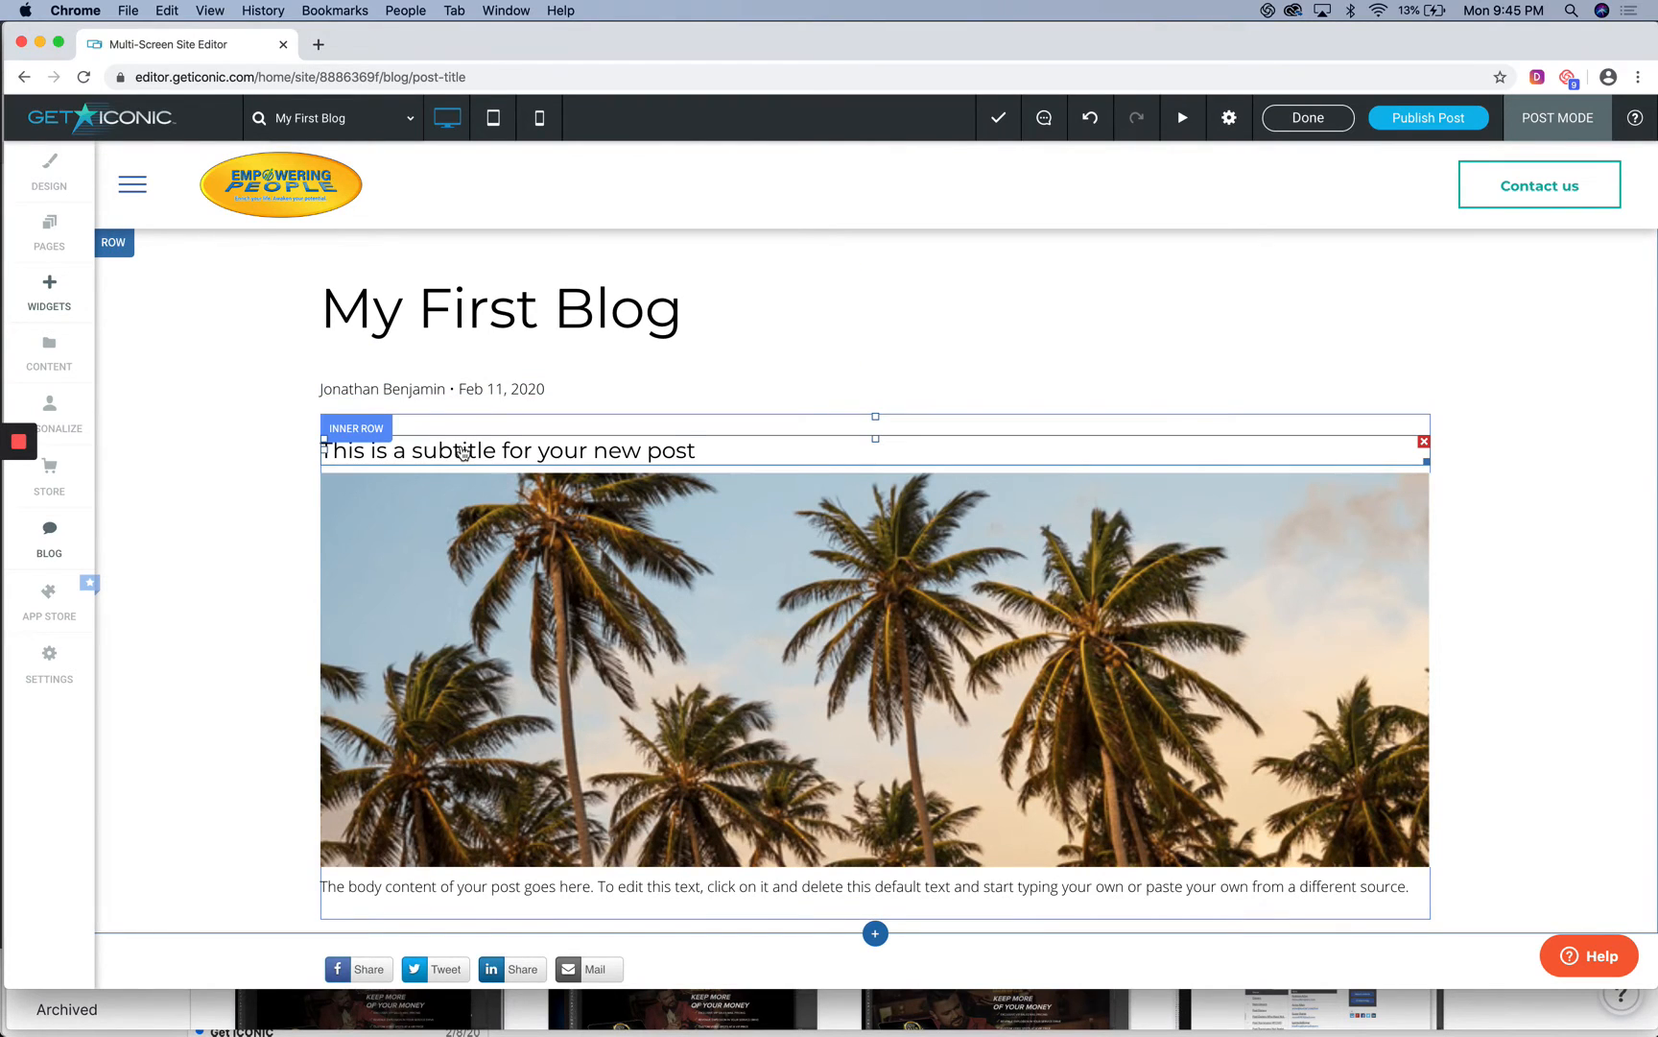
left_click(652, 451)
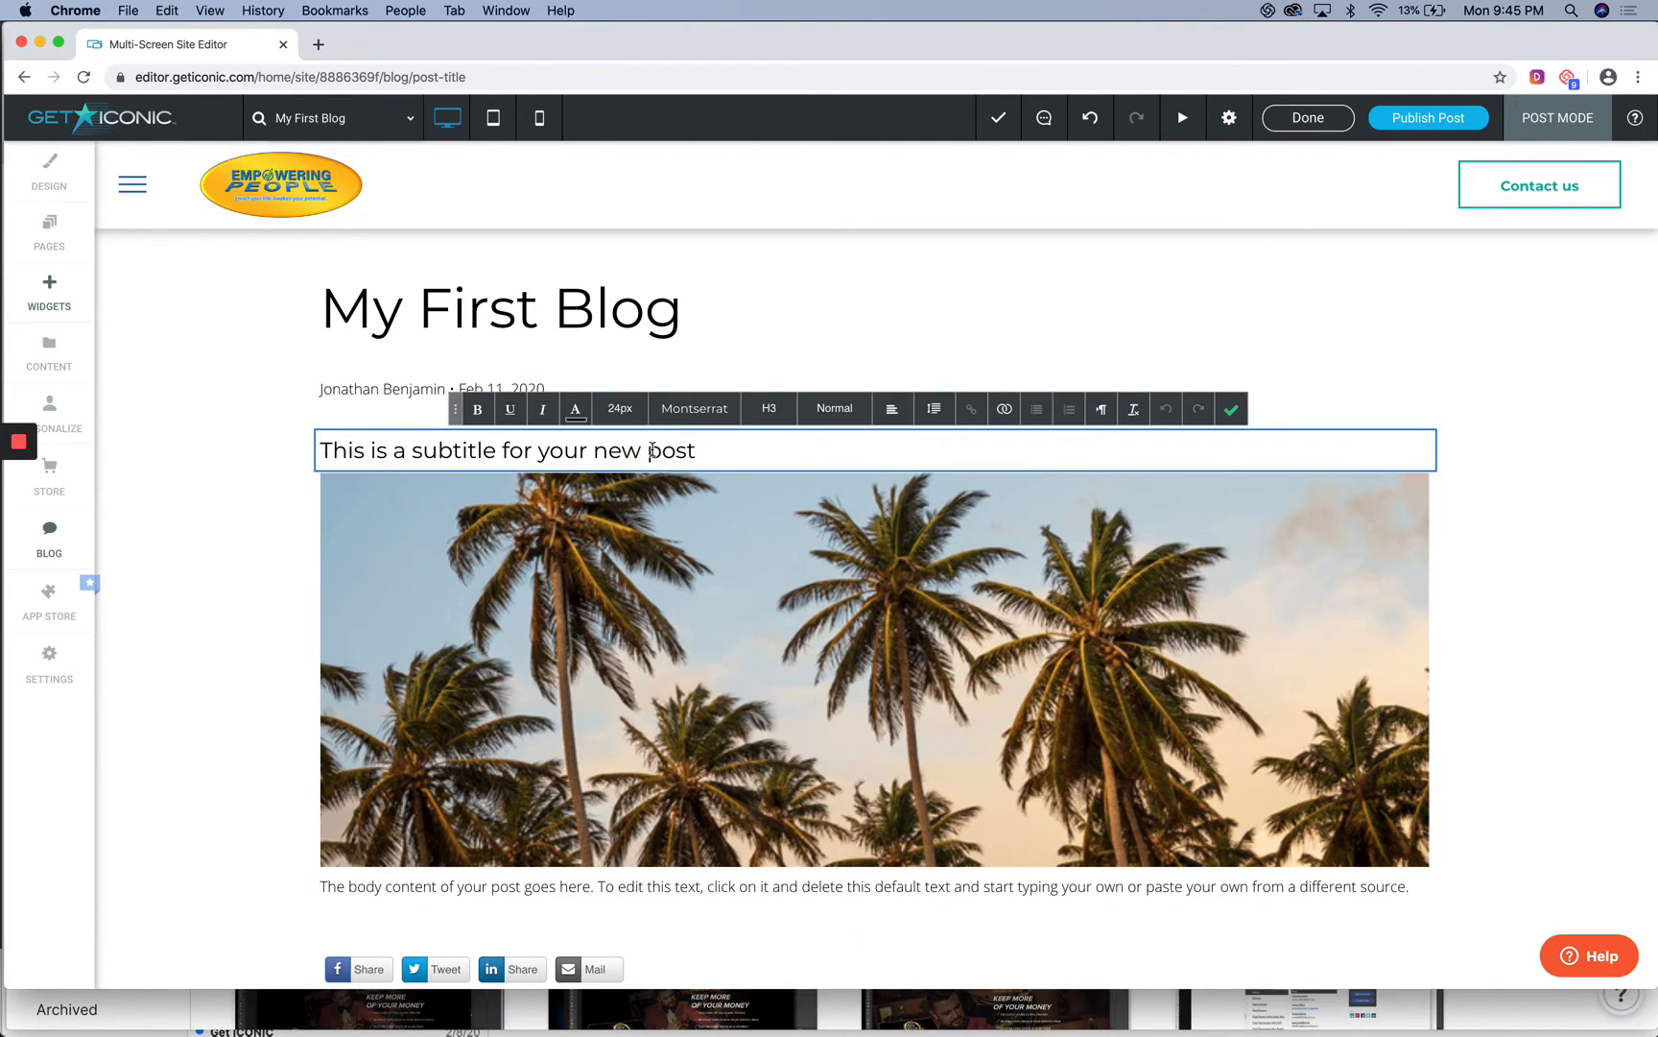
left_click(595, 452)
left_click(576, 413)
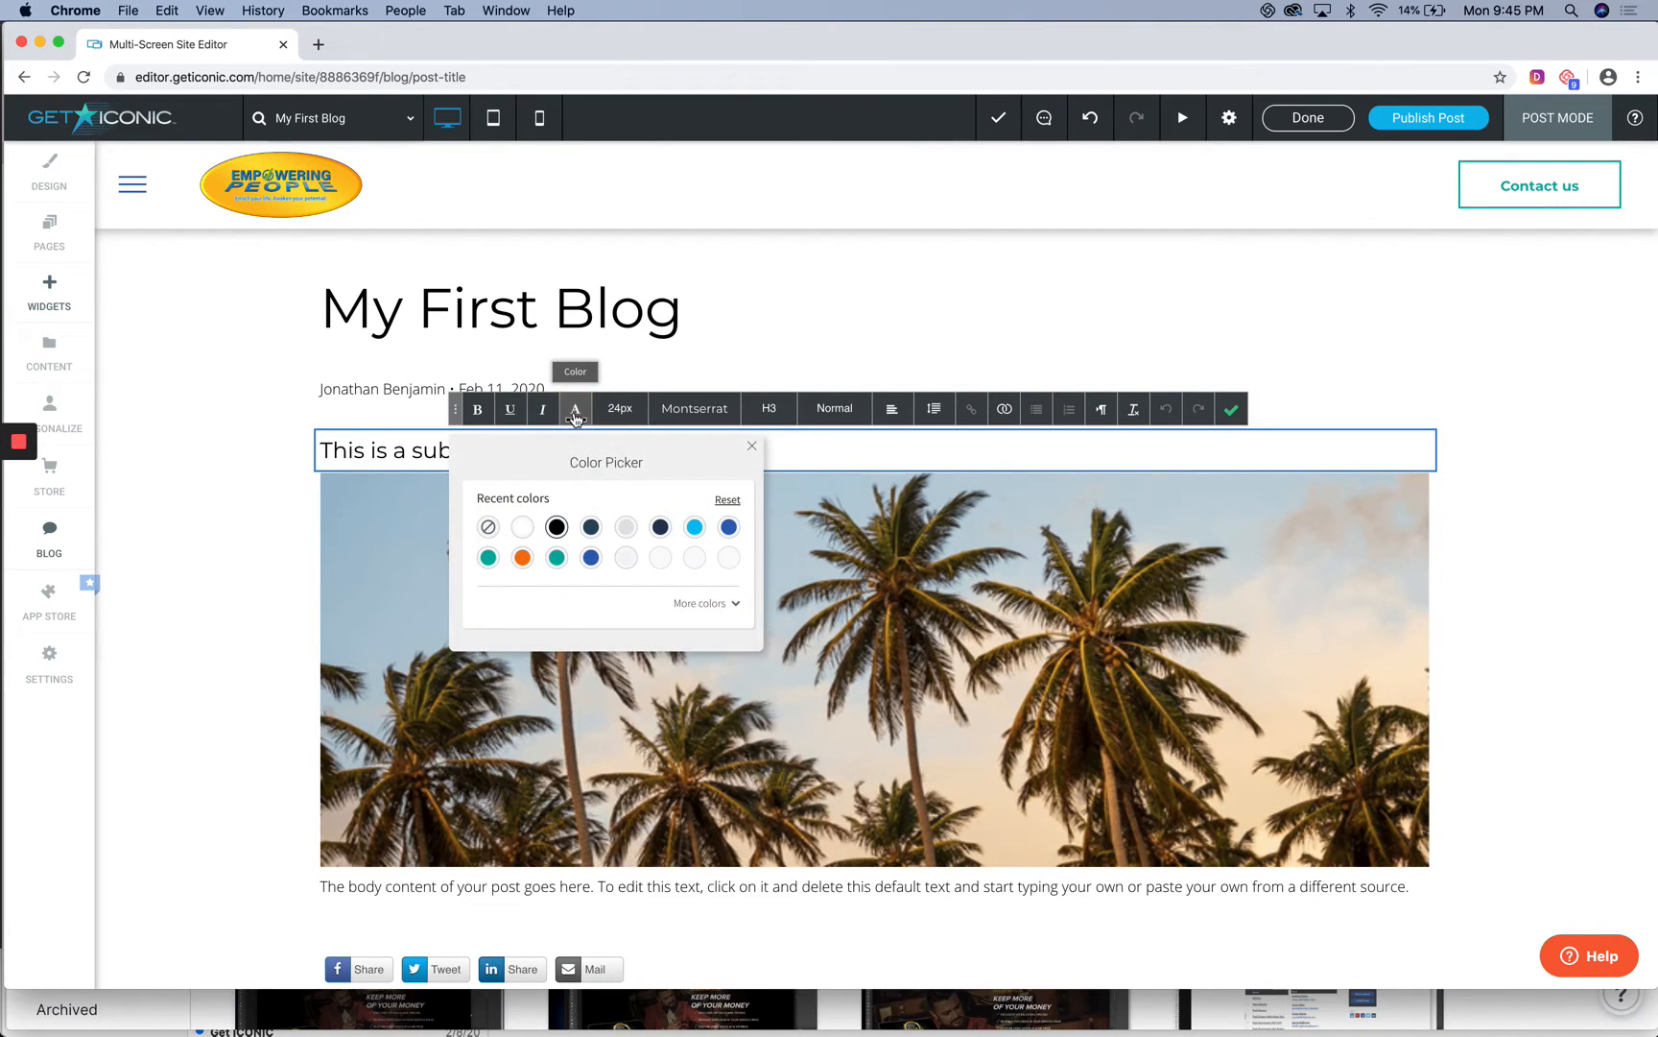
left_click(753, 445)
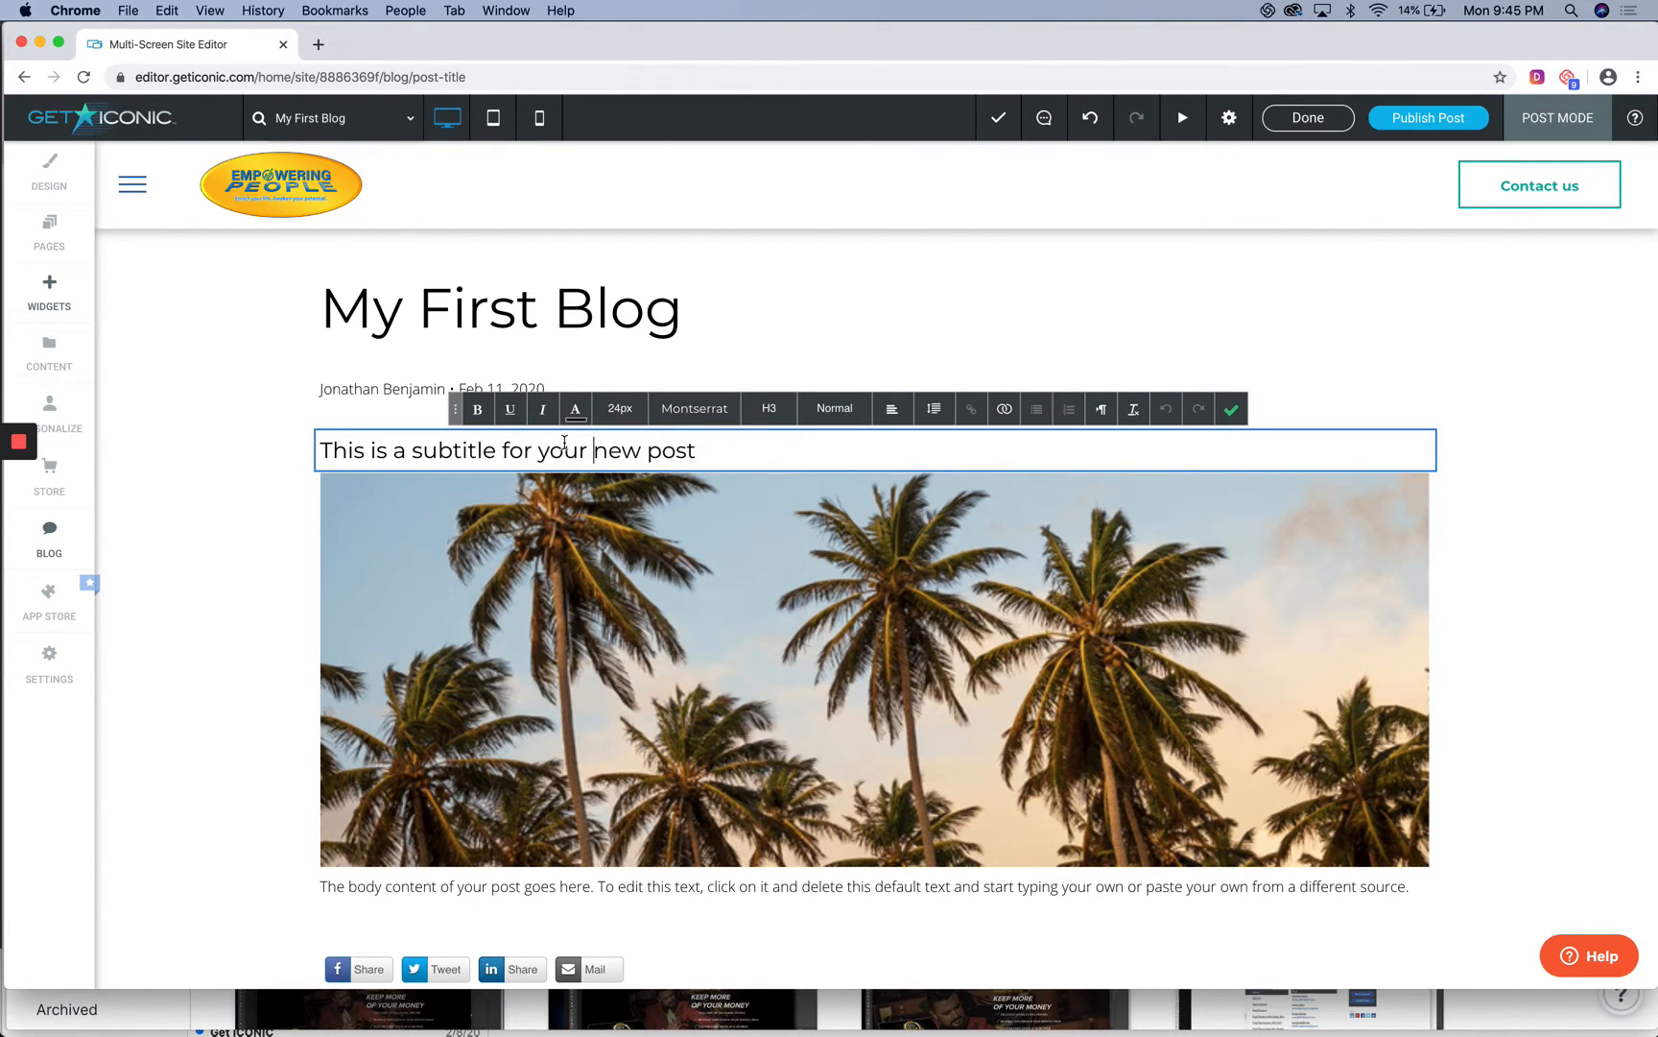
double_click(636, 450)
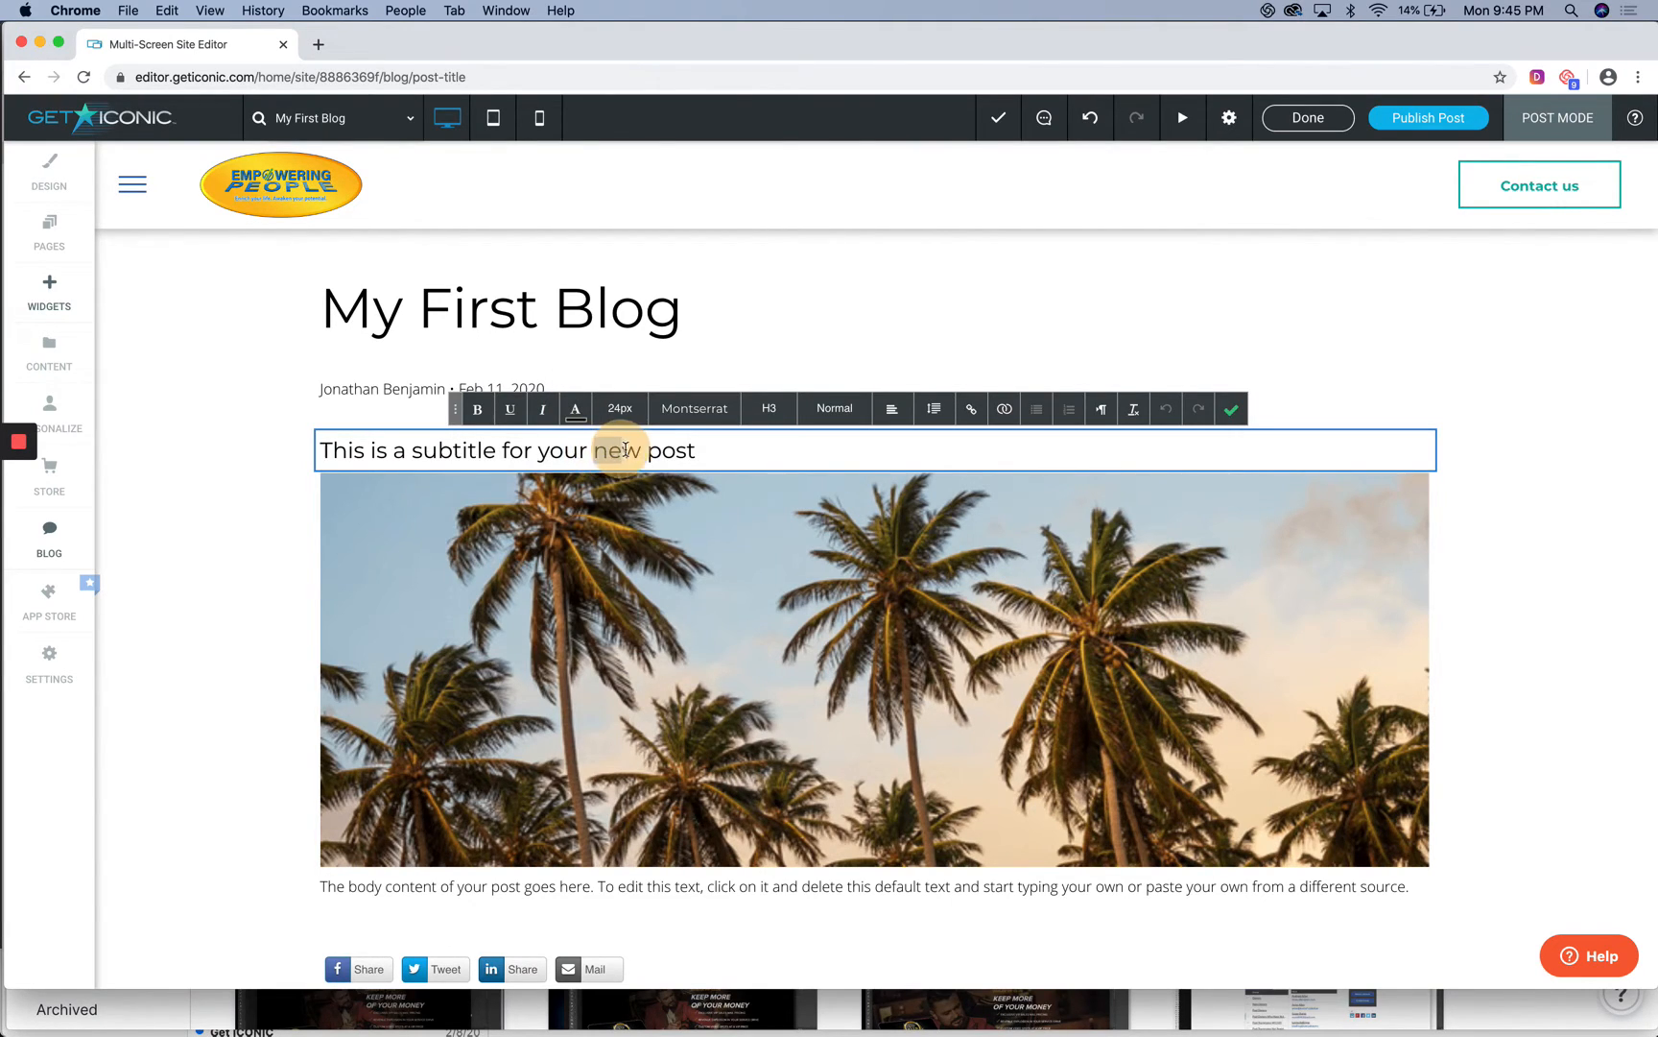
left_click(575, 413)
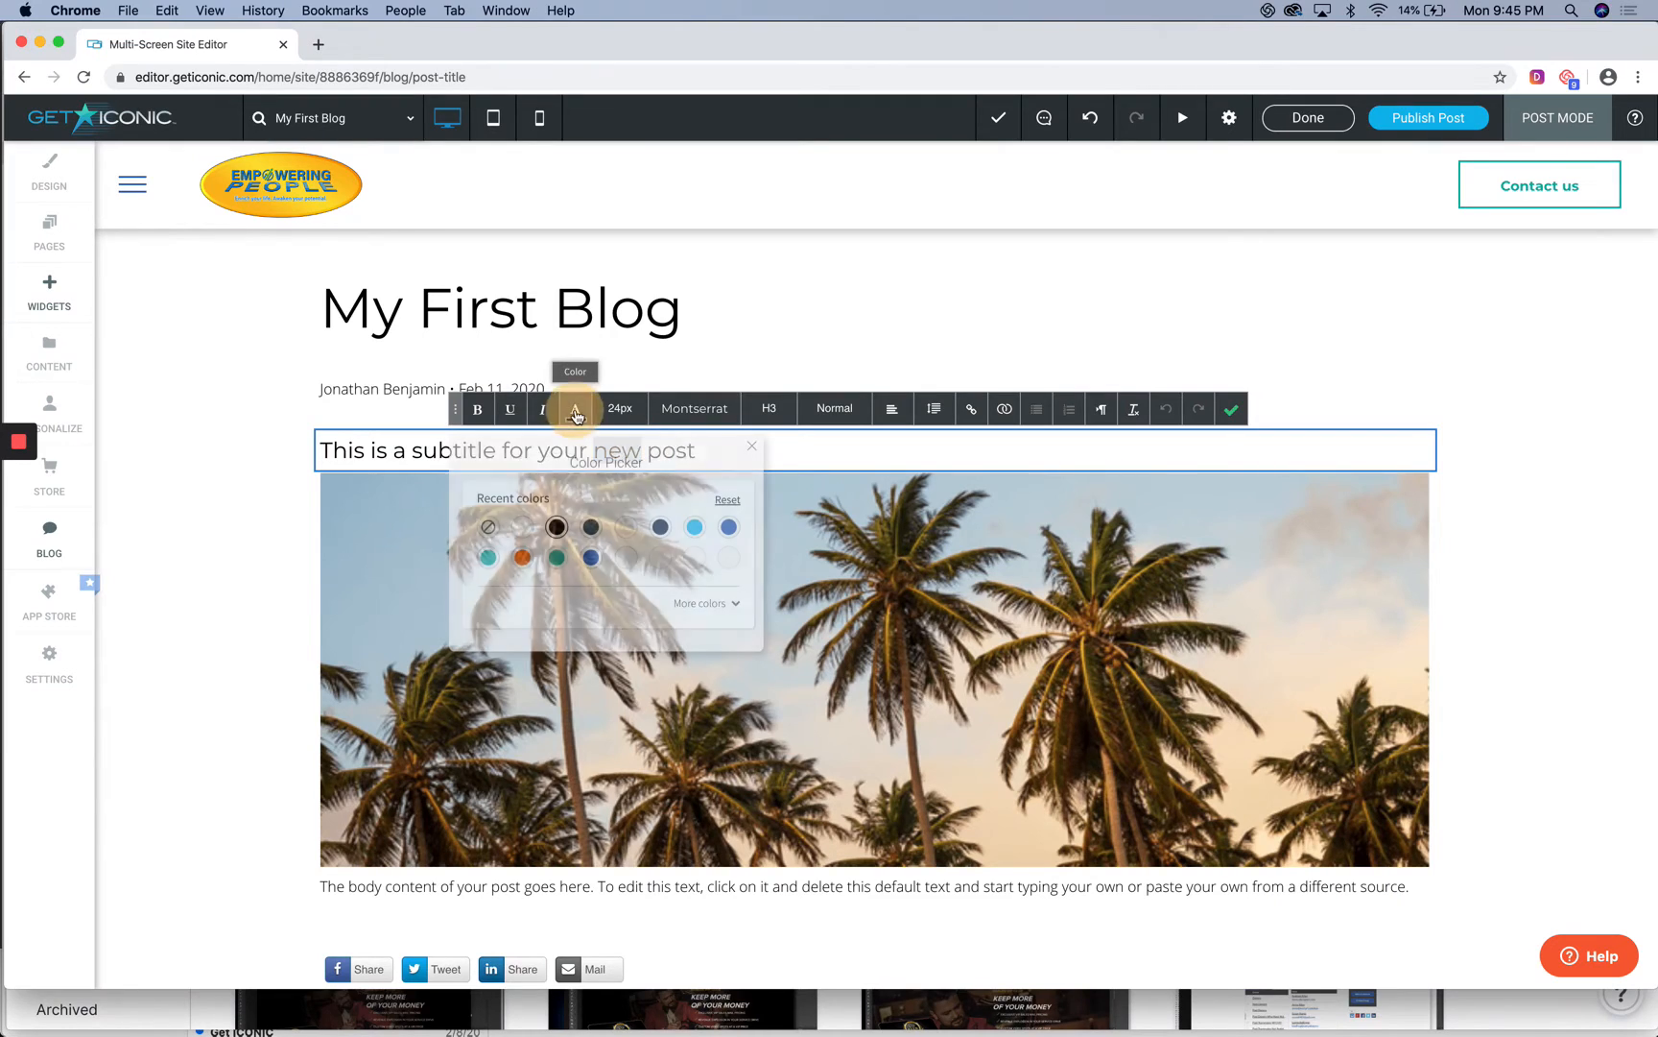
left_click(523, 557)
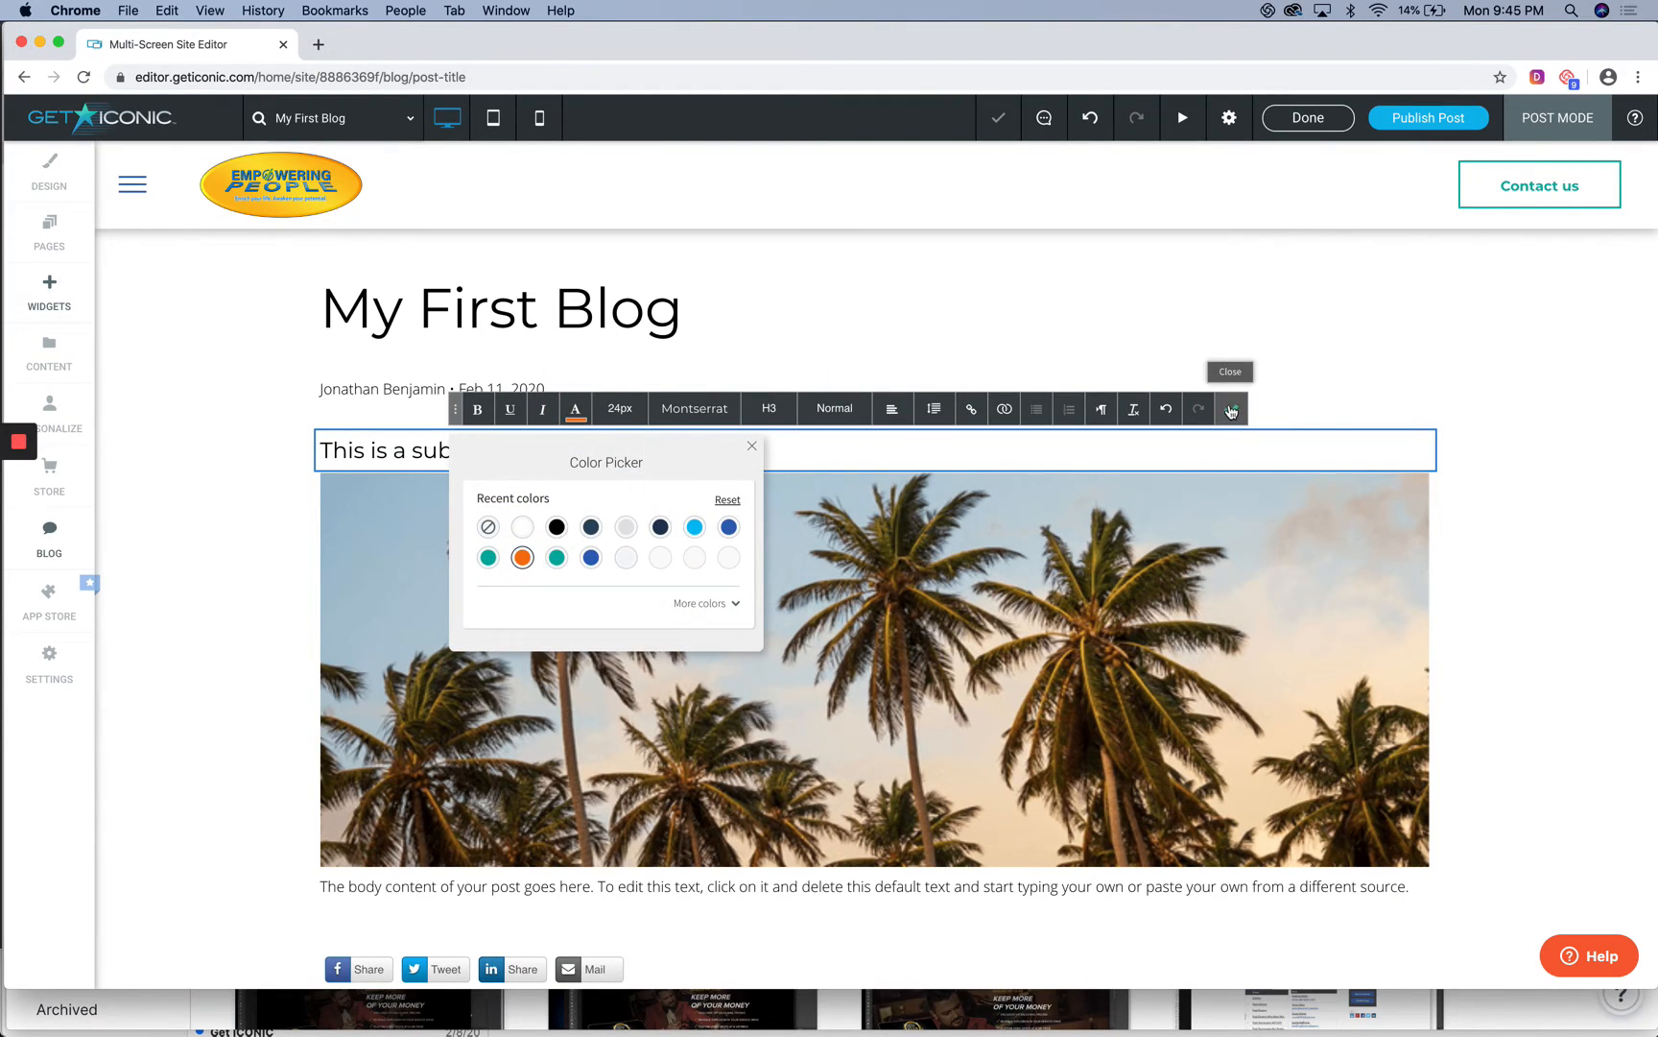
left_click(1233, 412)
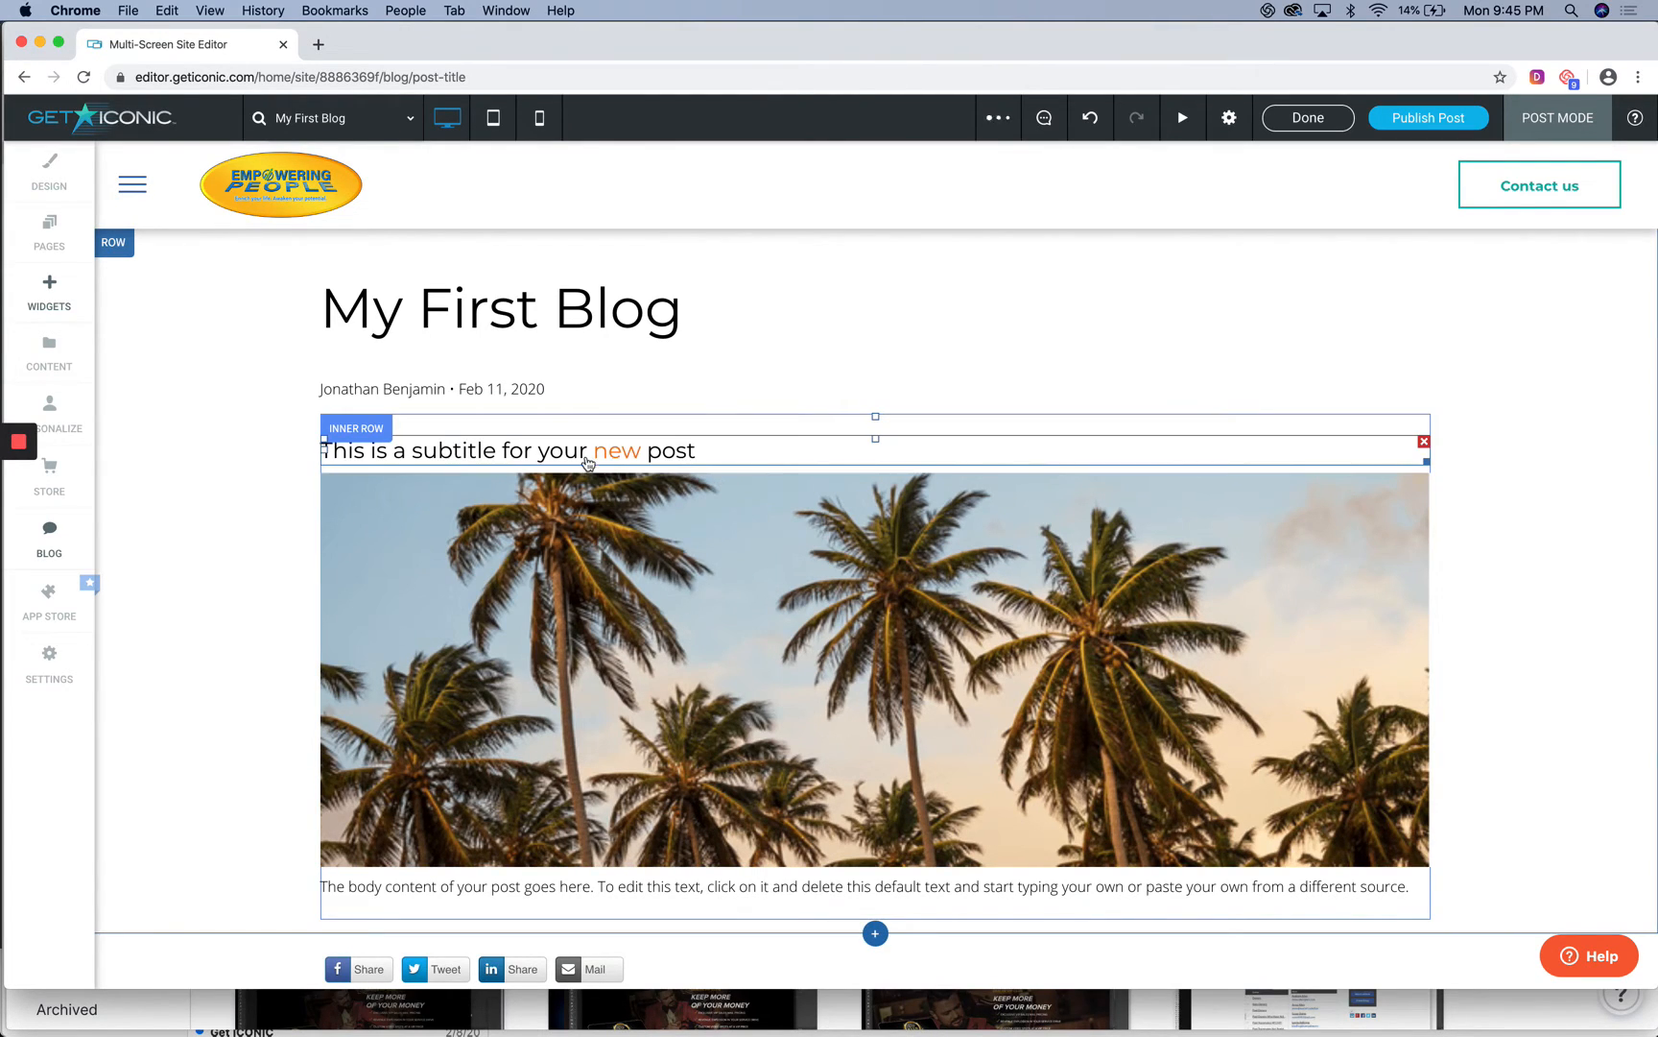
Make the word "subtitle" in the post's subtitle bold.
left_click(410, 450)
left_click_drag(409, 451, 497, 451)
left_click(477, 408)
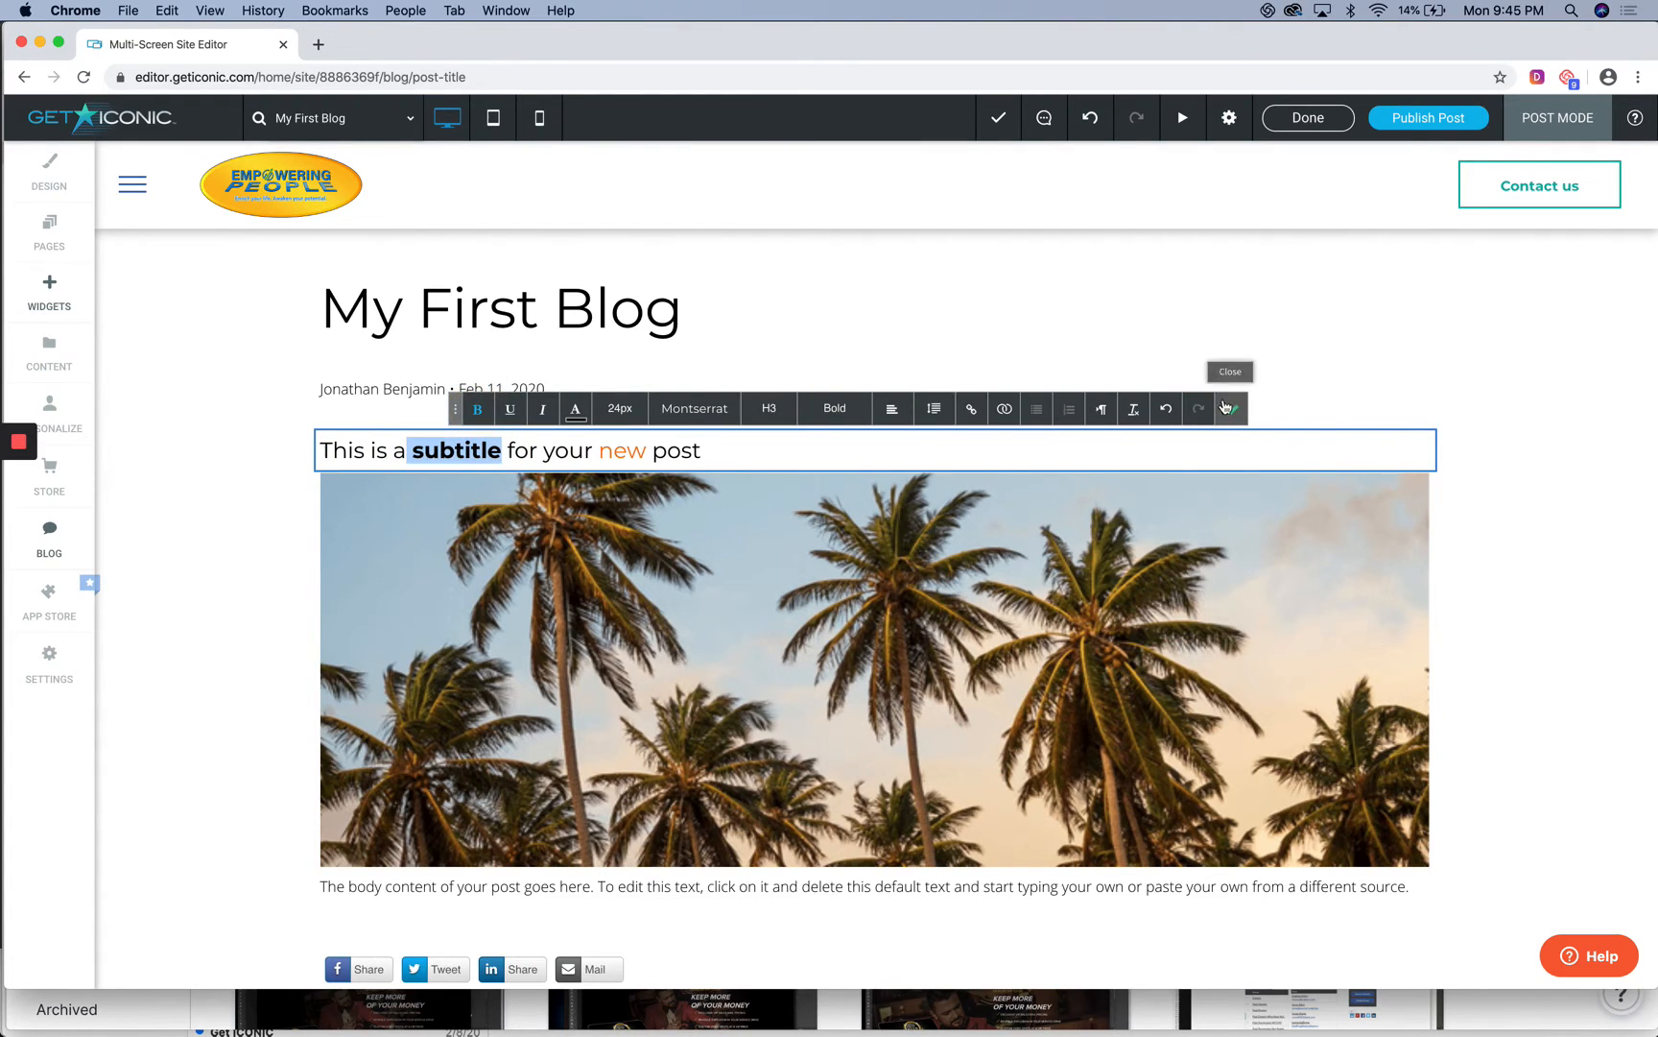
left_click(1231, 409)
Open the content settings of the palm tree image below the post's subtitle.
scroll(861, 506, "down", 3)
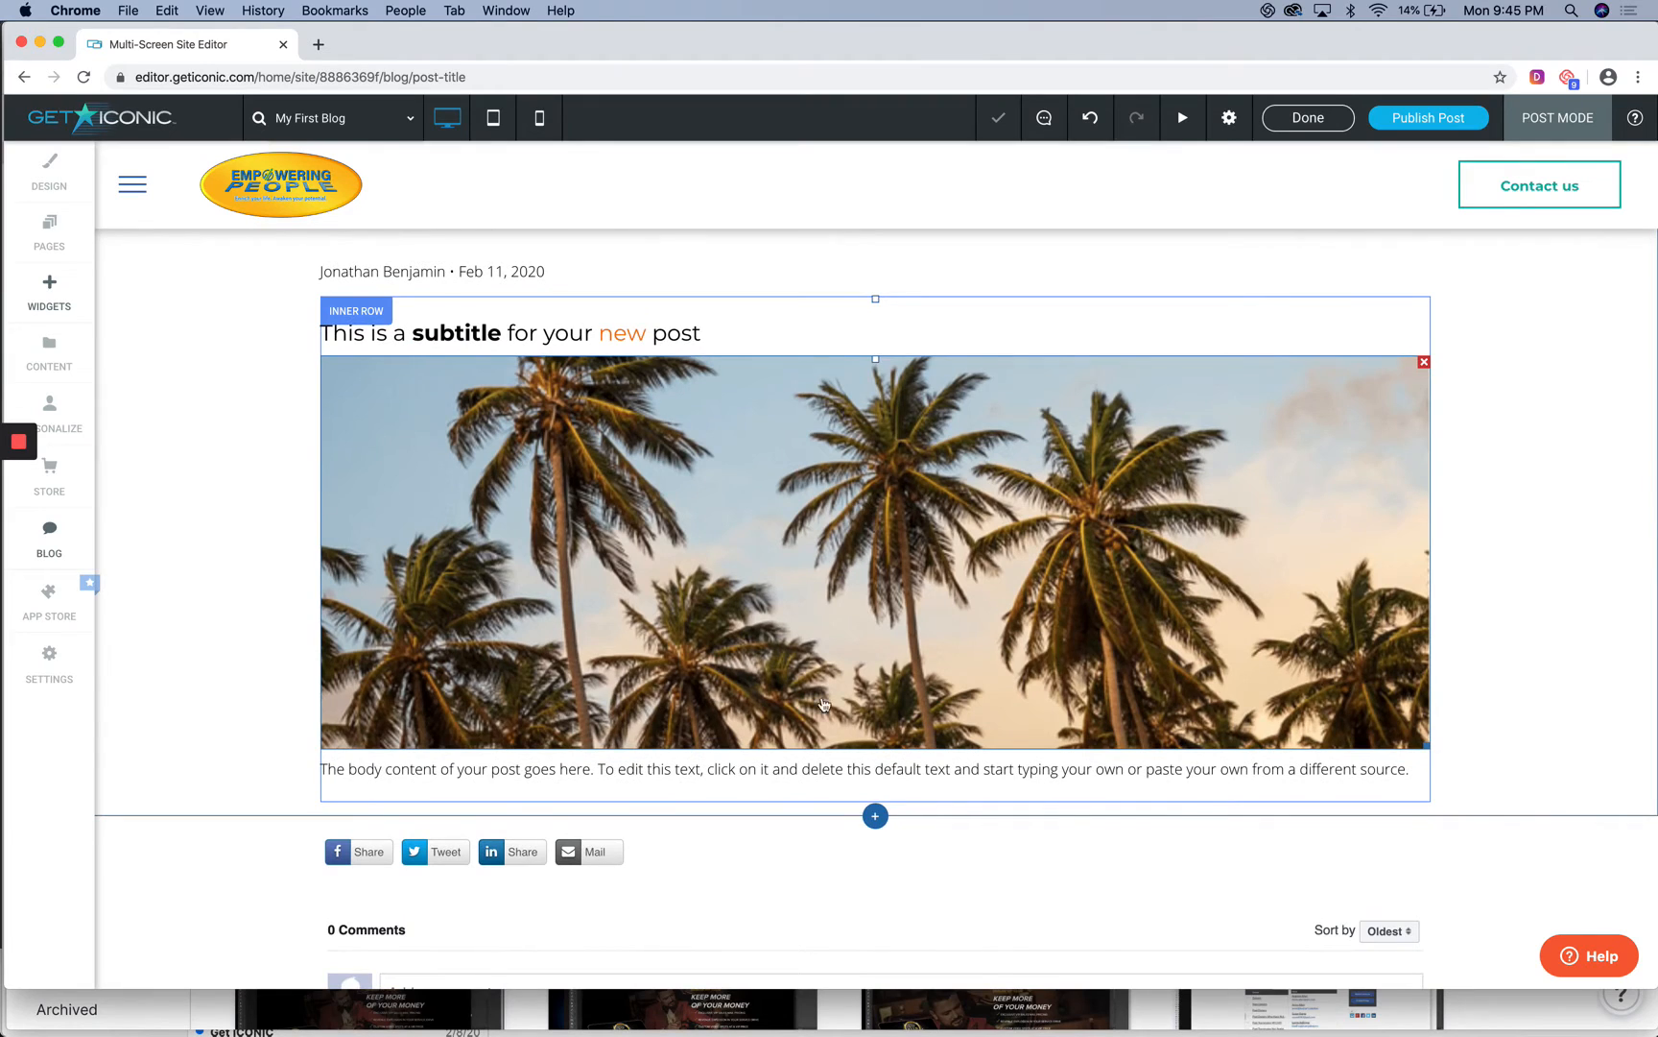
left_click(873, 557)
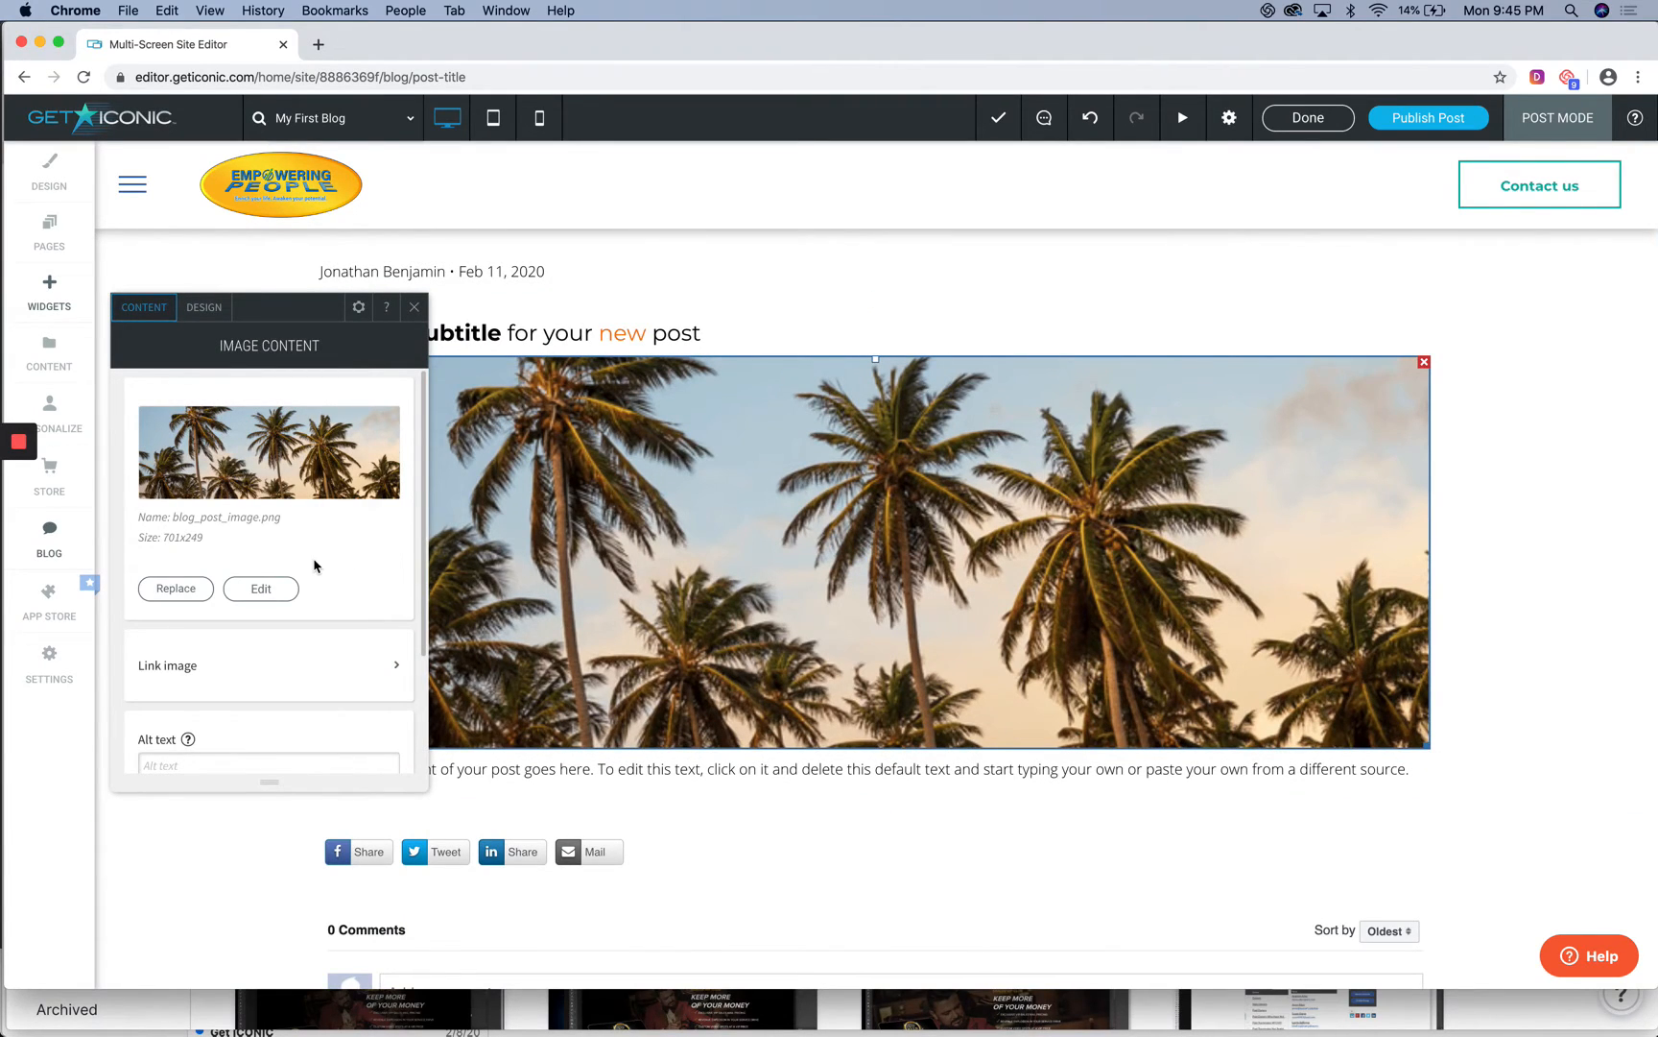
left_click(176, 586)
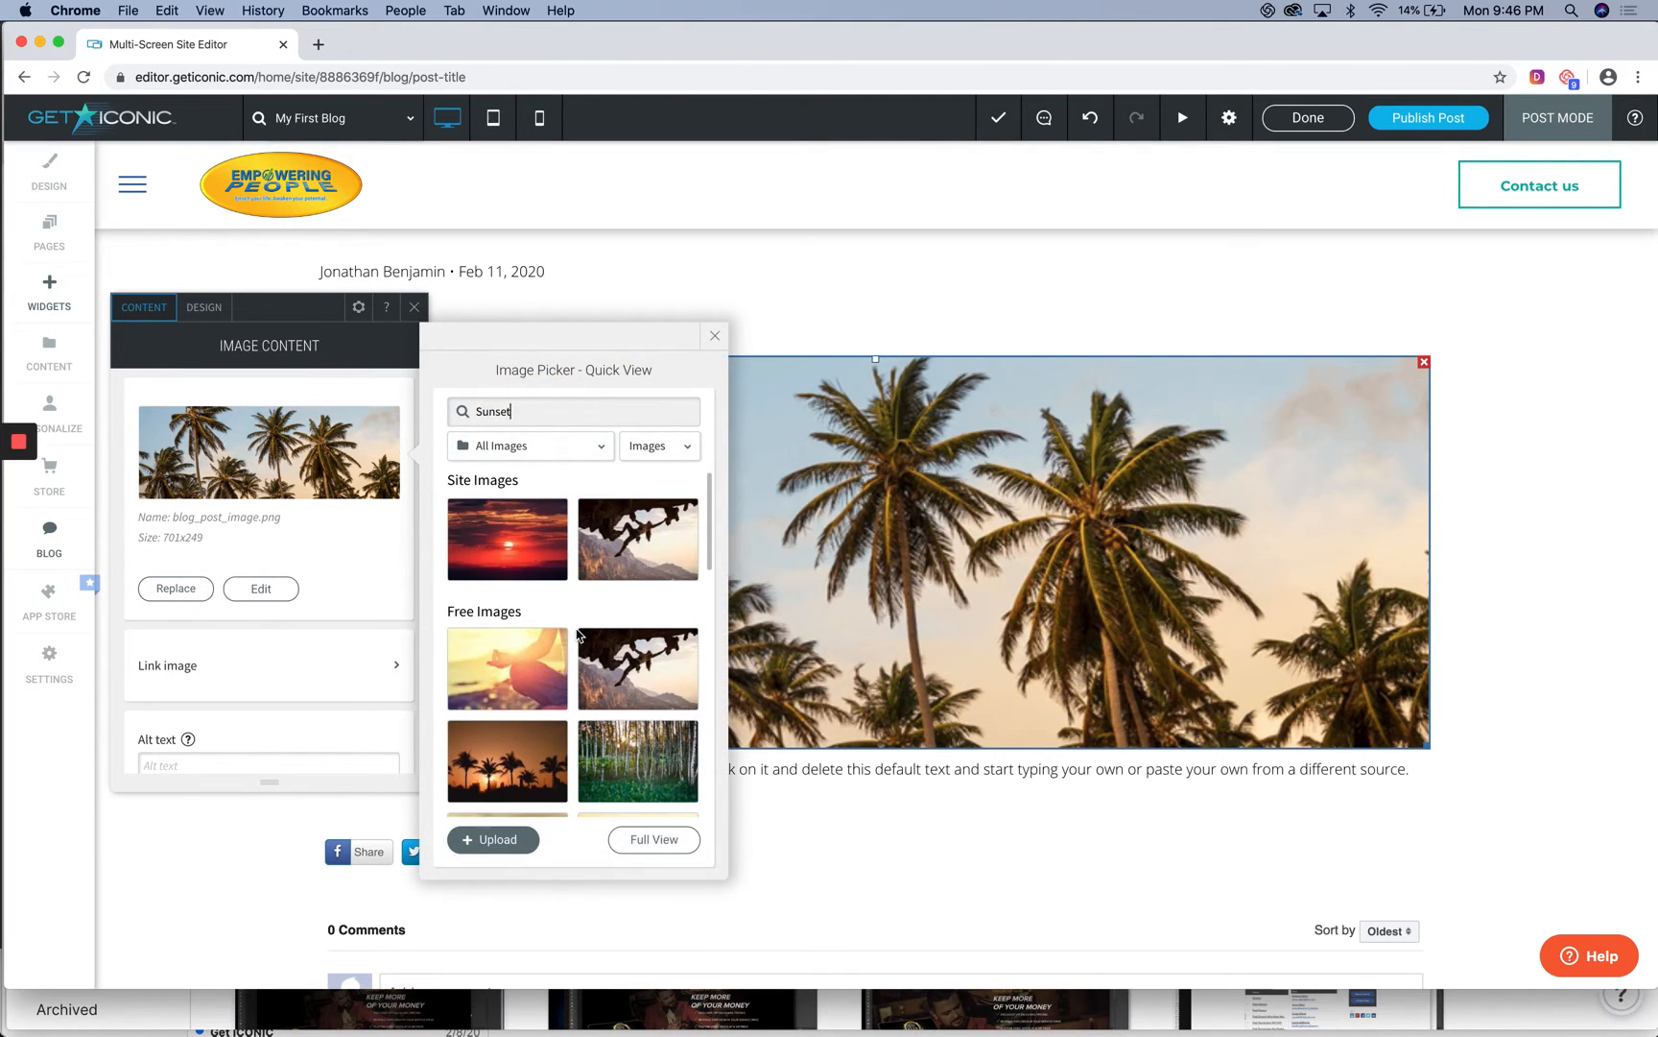
double_click(521, 413)
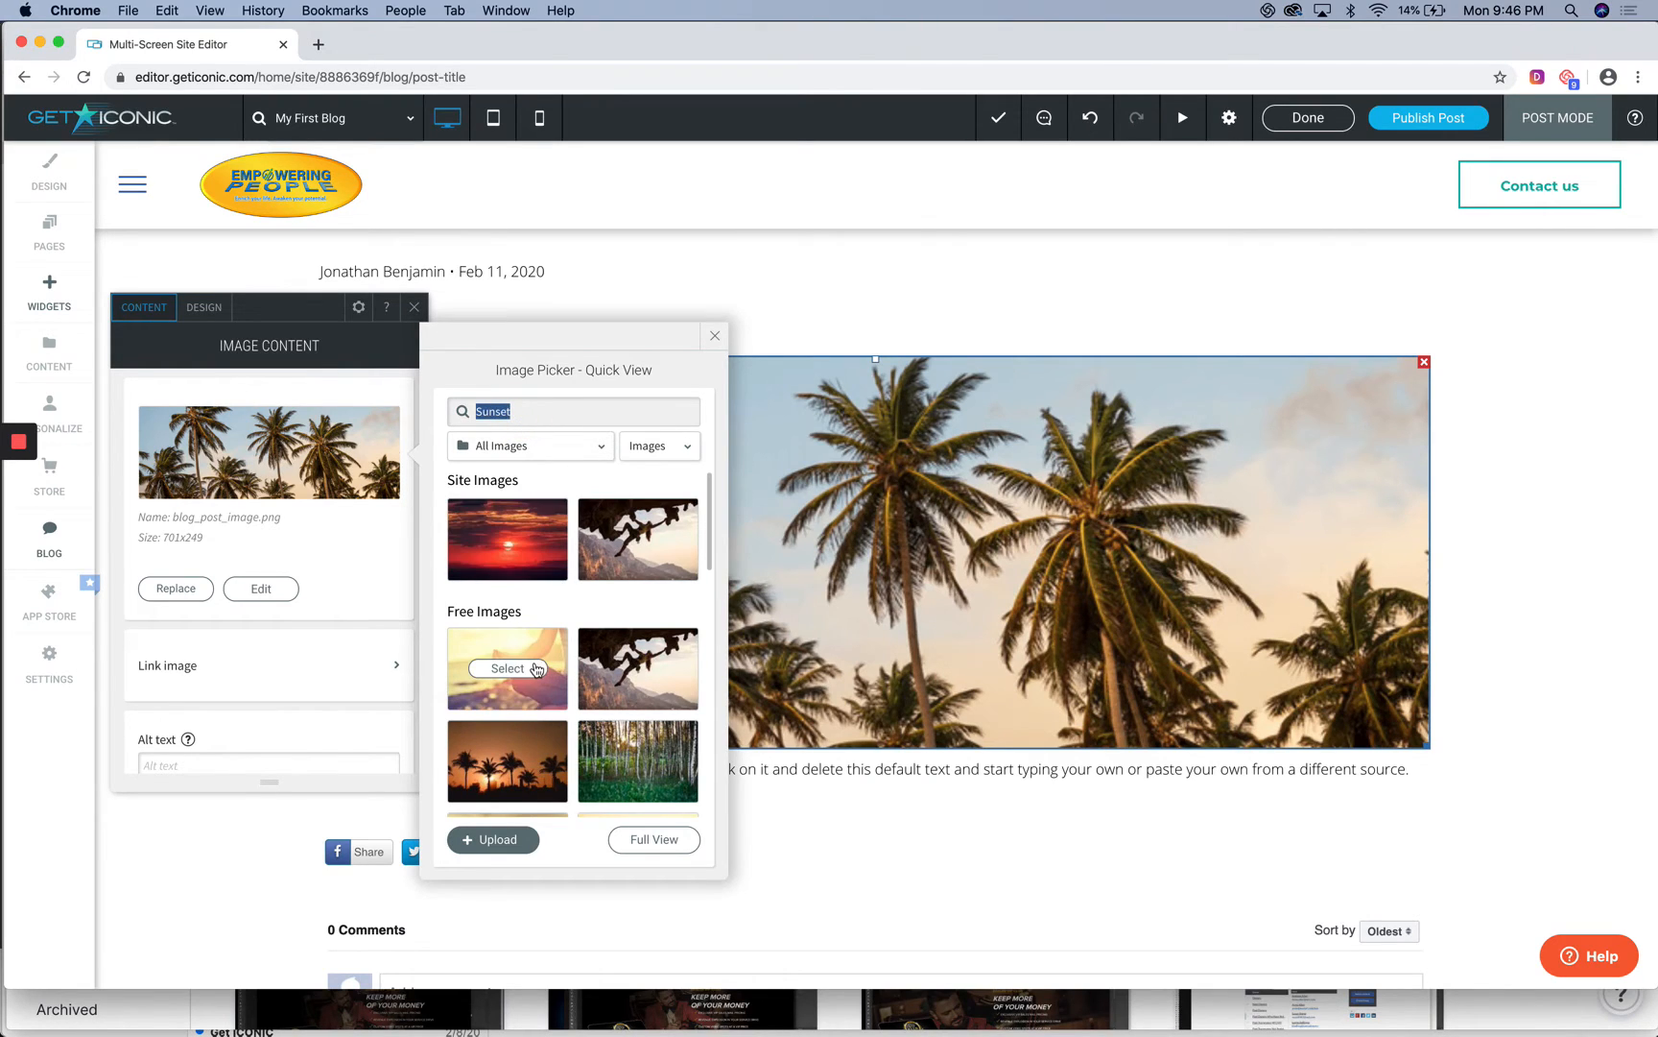
scroll(537, 670, "down", 1)
scroll(536, 670, "up", 1)
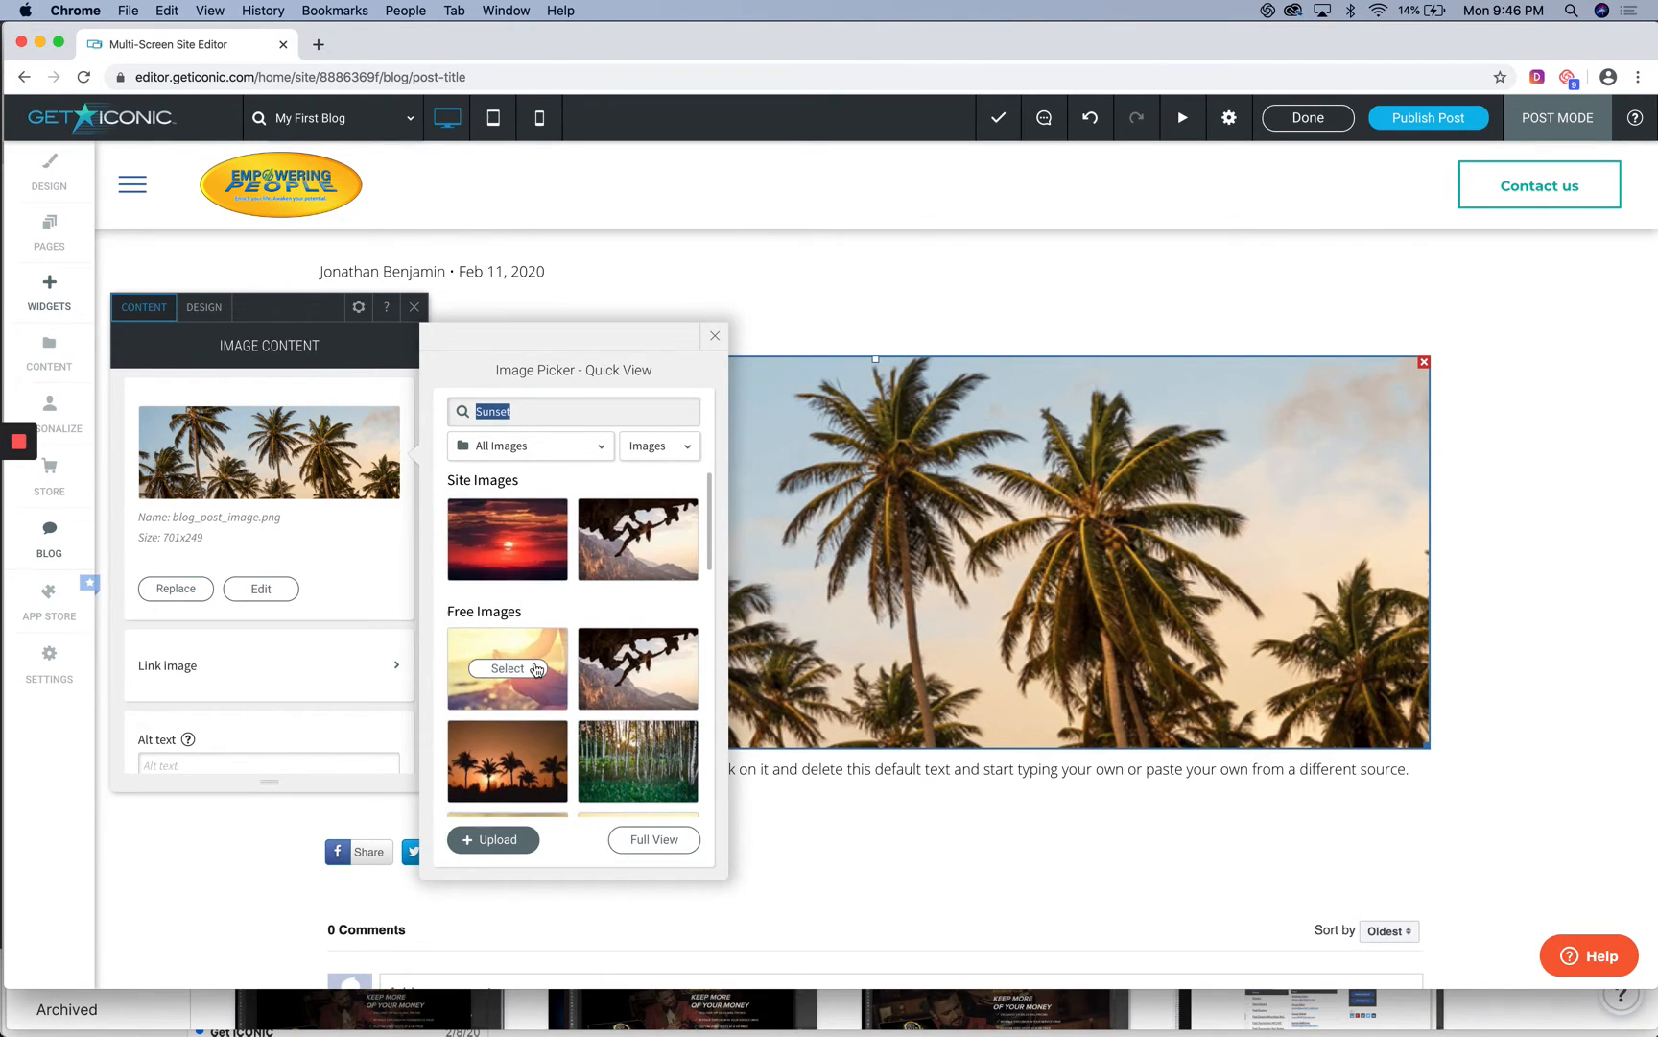
left_click(575, 447)
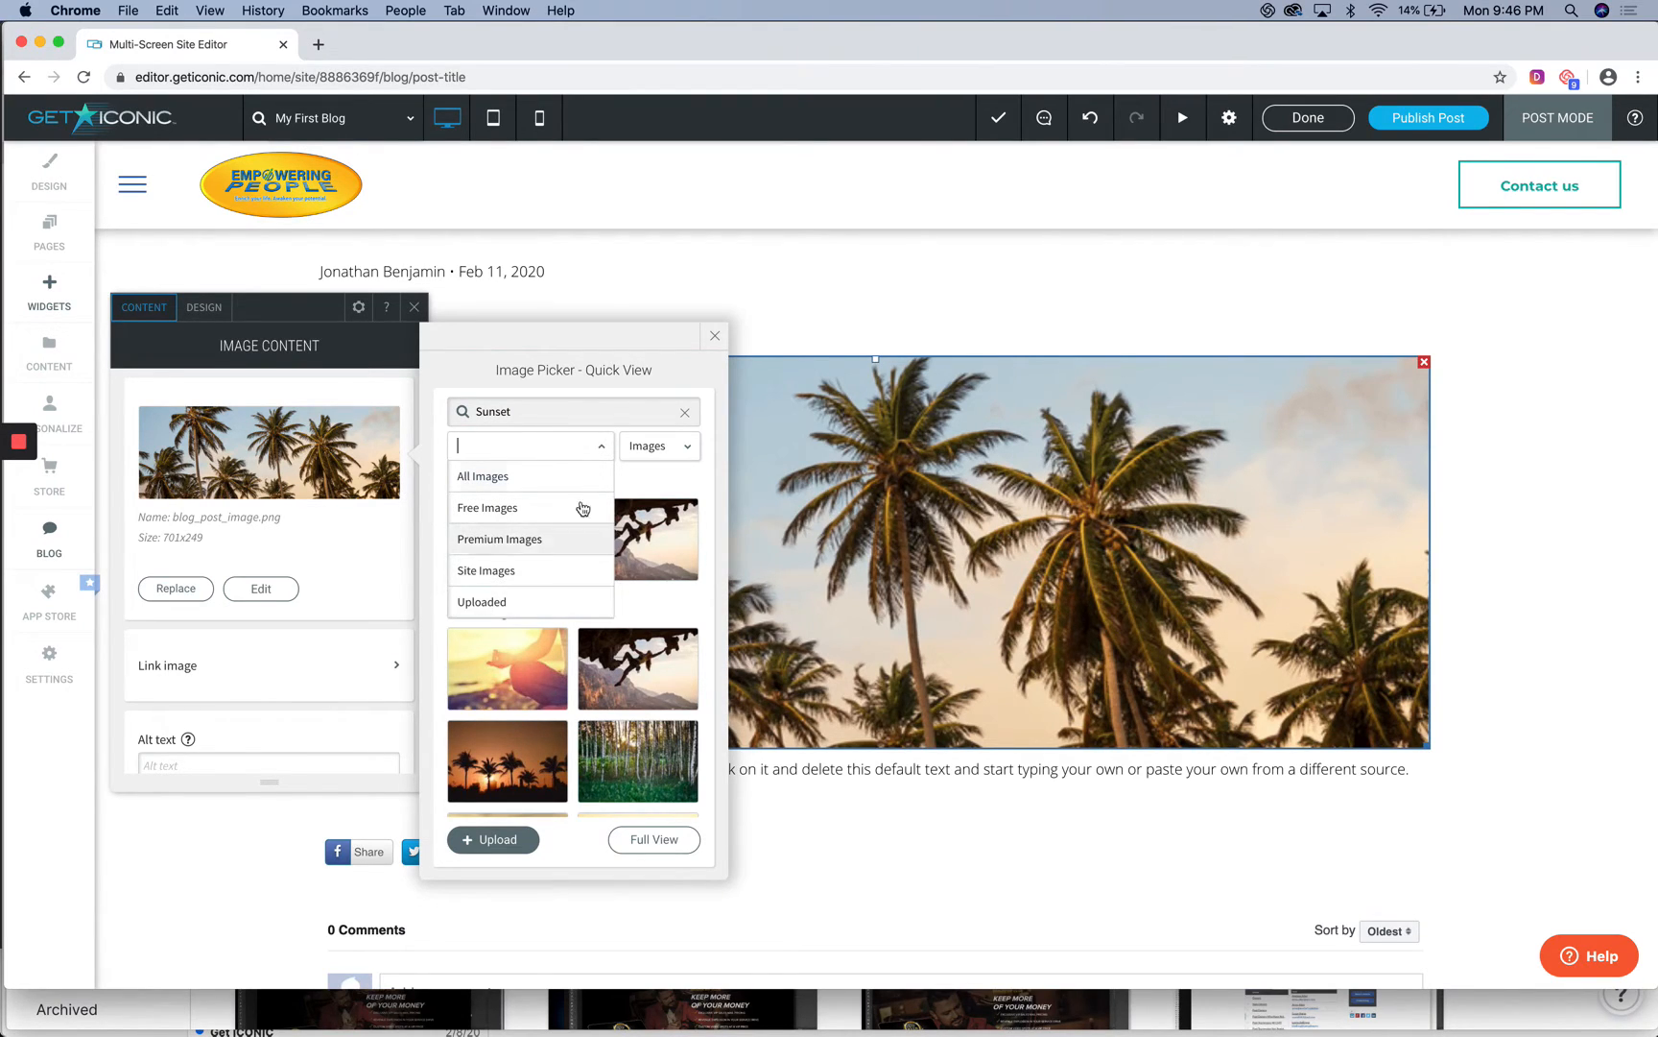
left_click(715, 341)
left_click(716, 342)
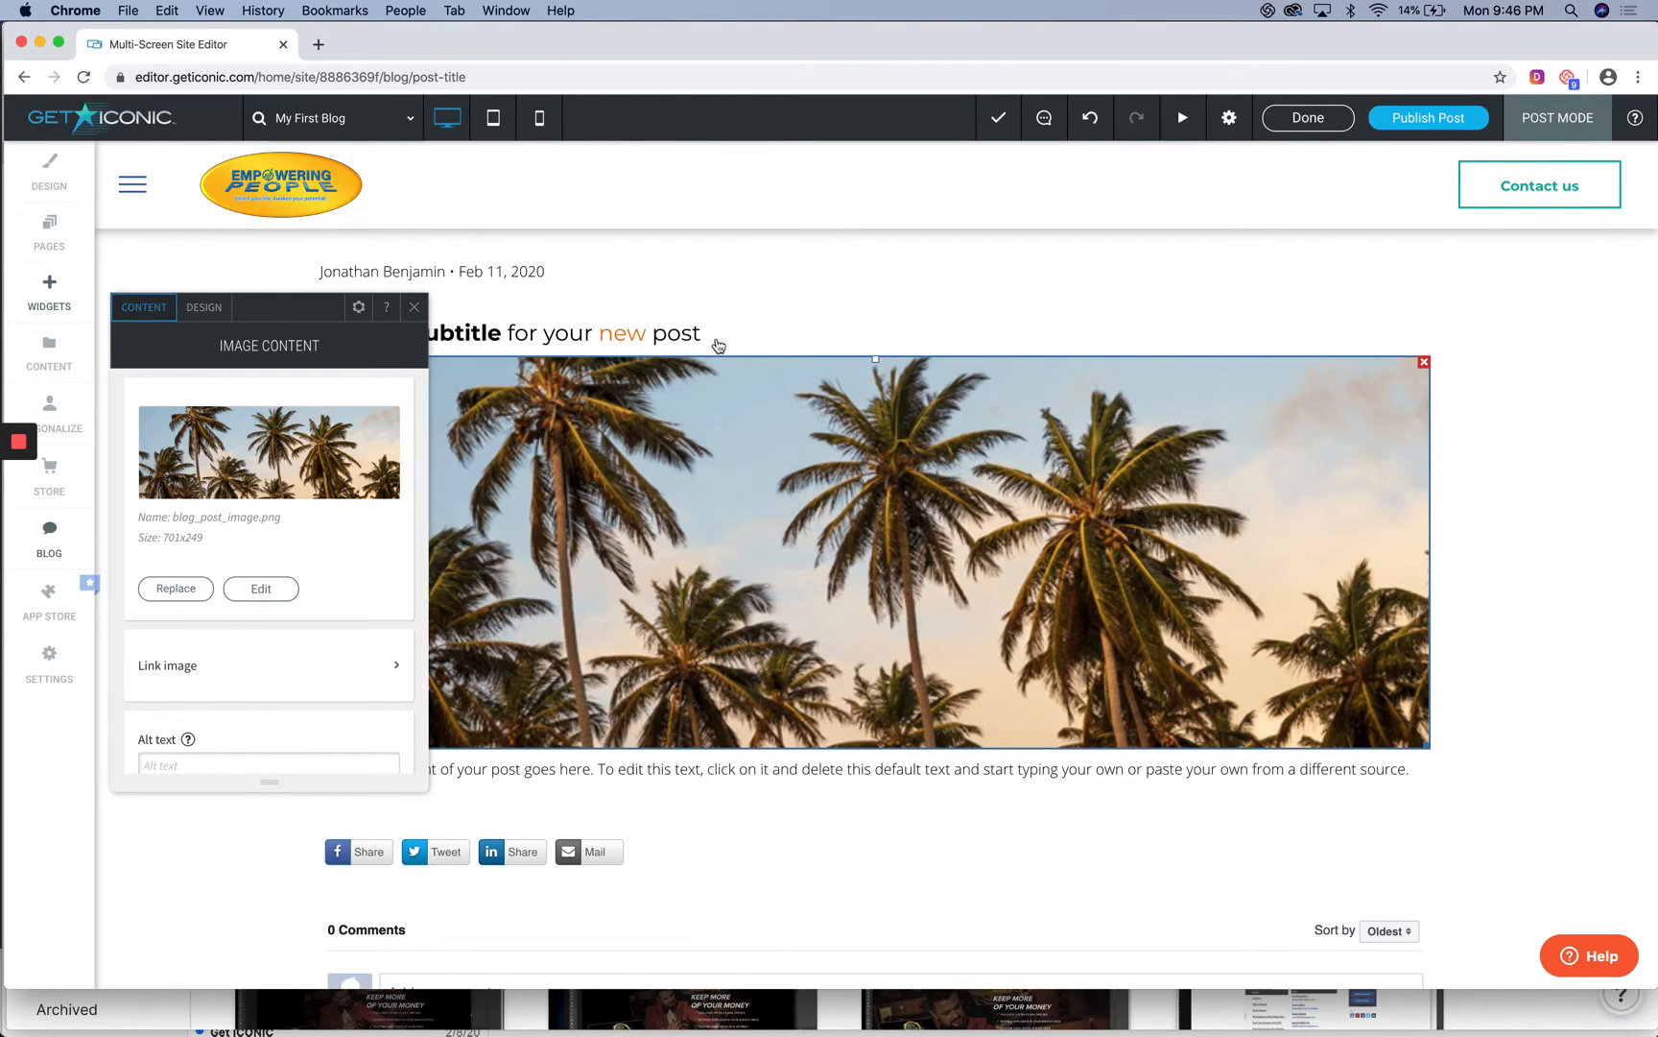
Replace the palm tree image by uploading Change.png from the Blog Images folder, and close the image settings.
scroll(340, 506, "down", 2)
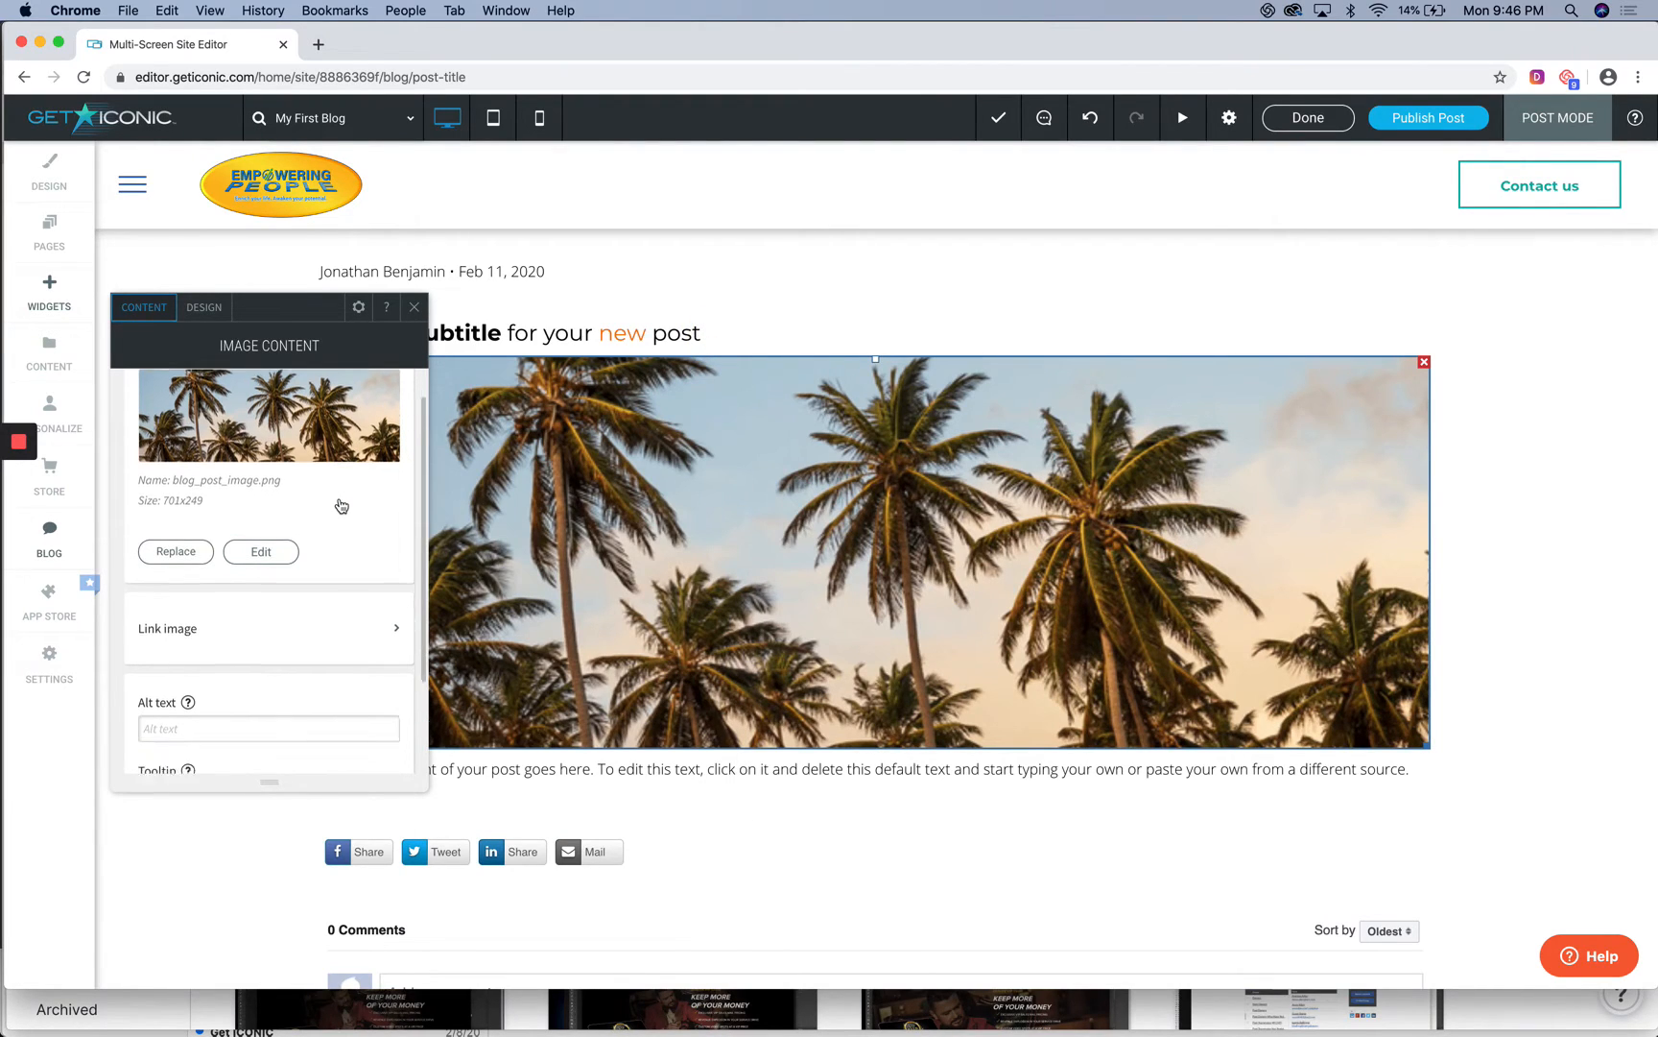
scroll(341, 506, "up", 2)
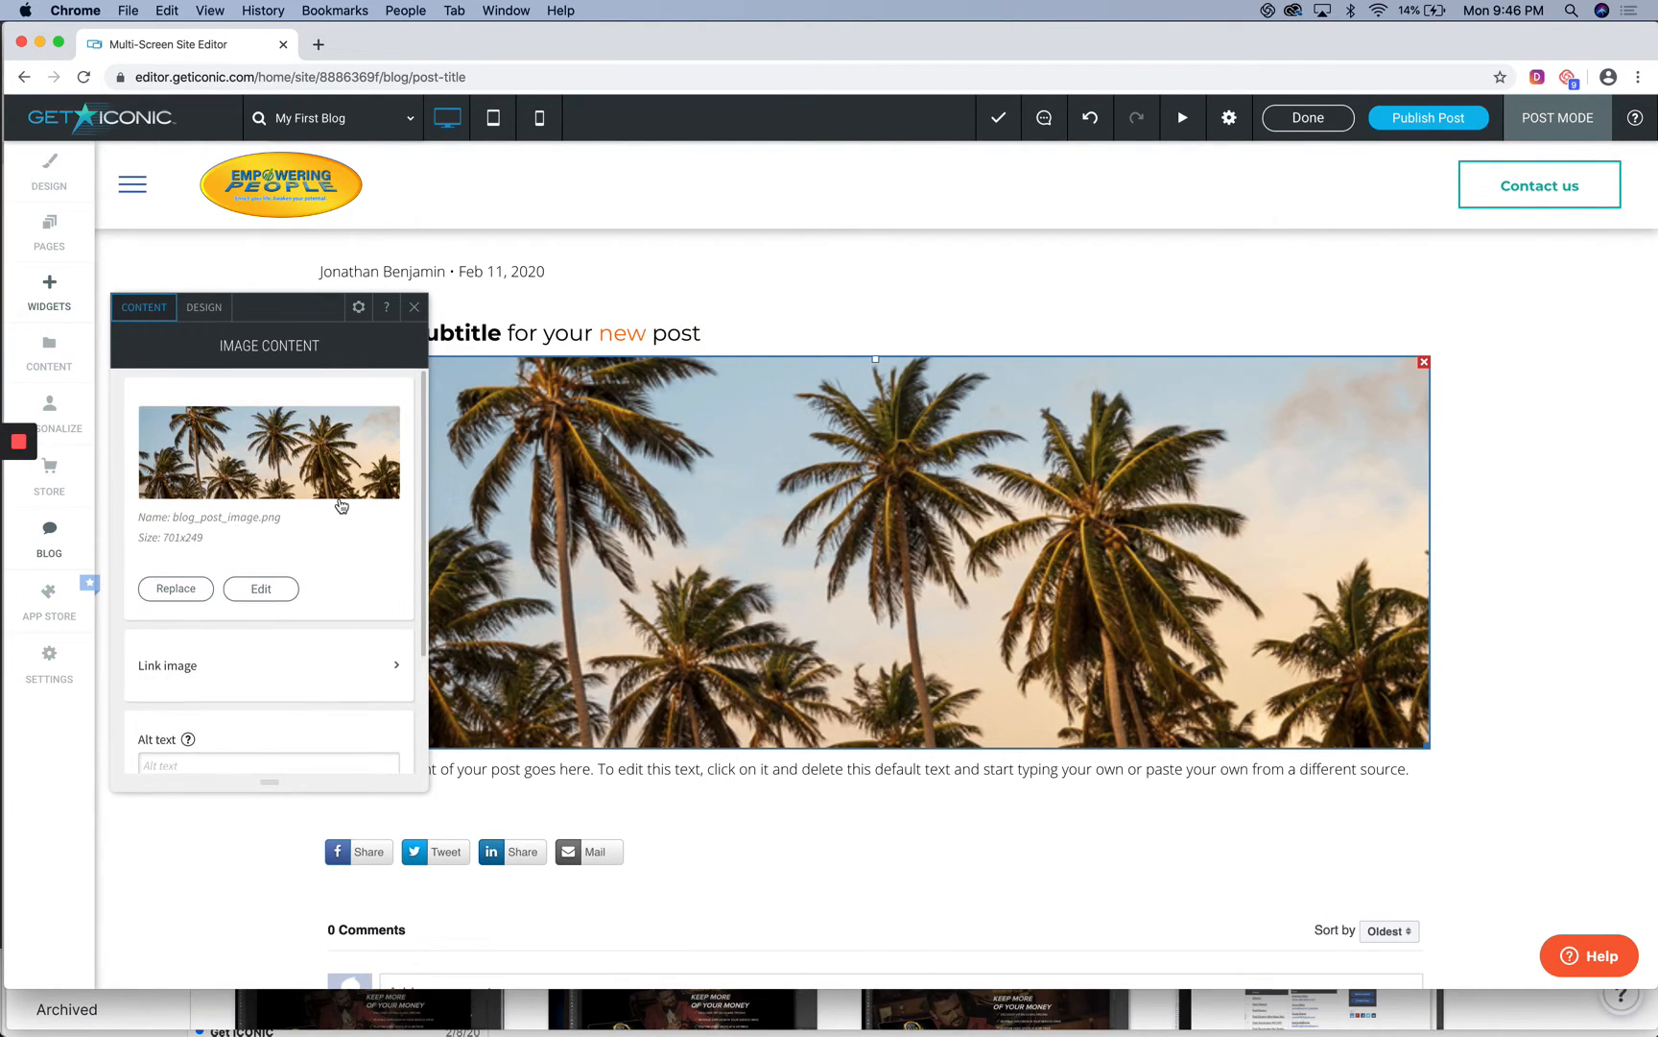
left_click(176, 589)
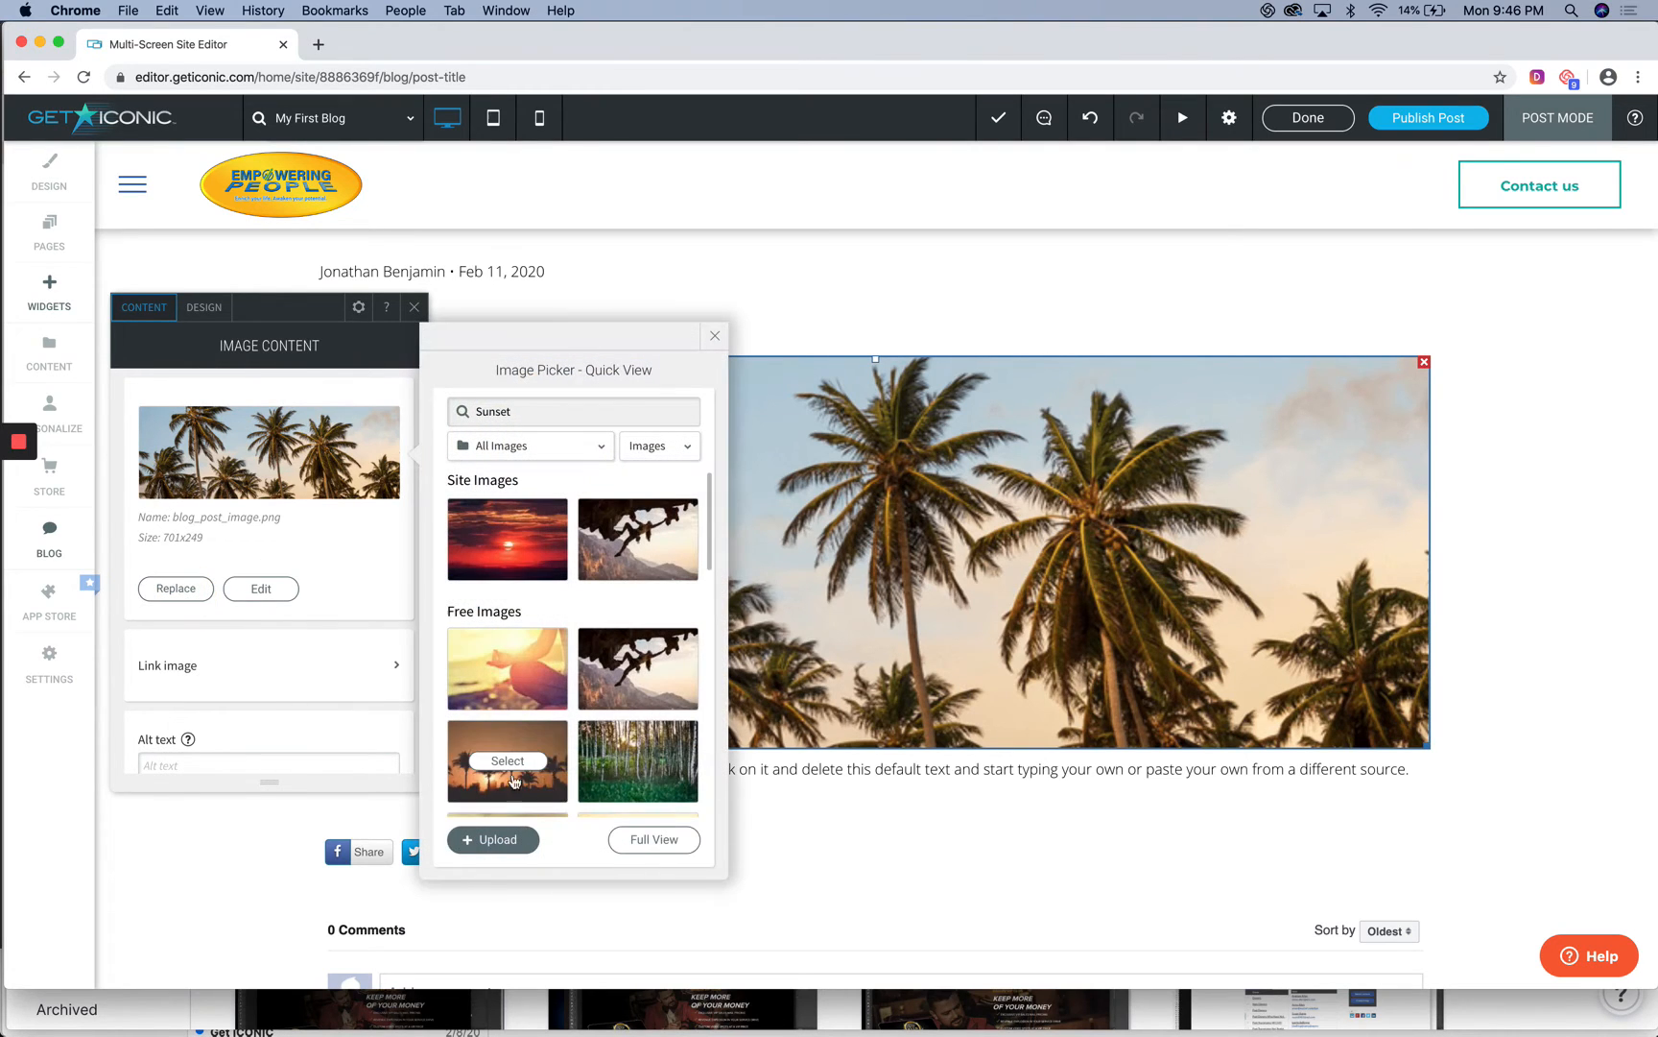
left_click(498, 843)
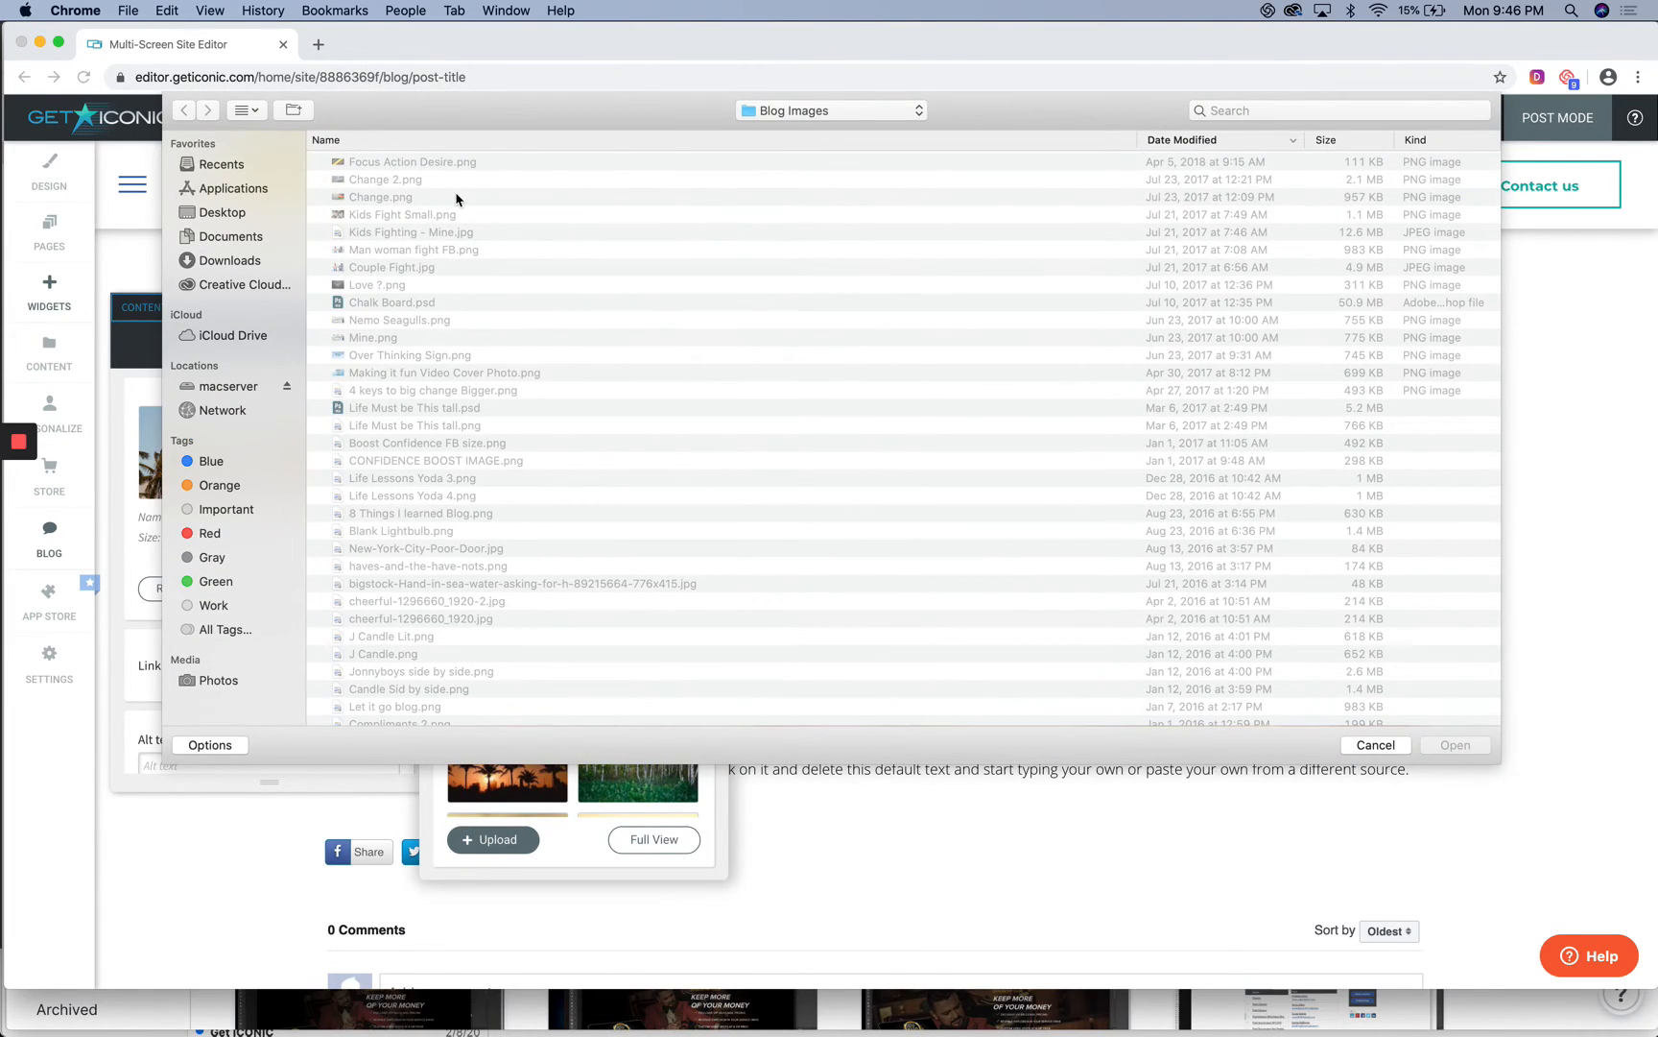
left_click(364, 197)
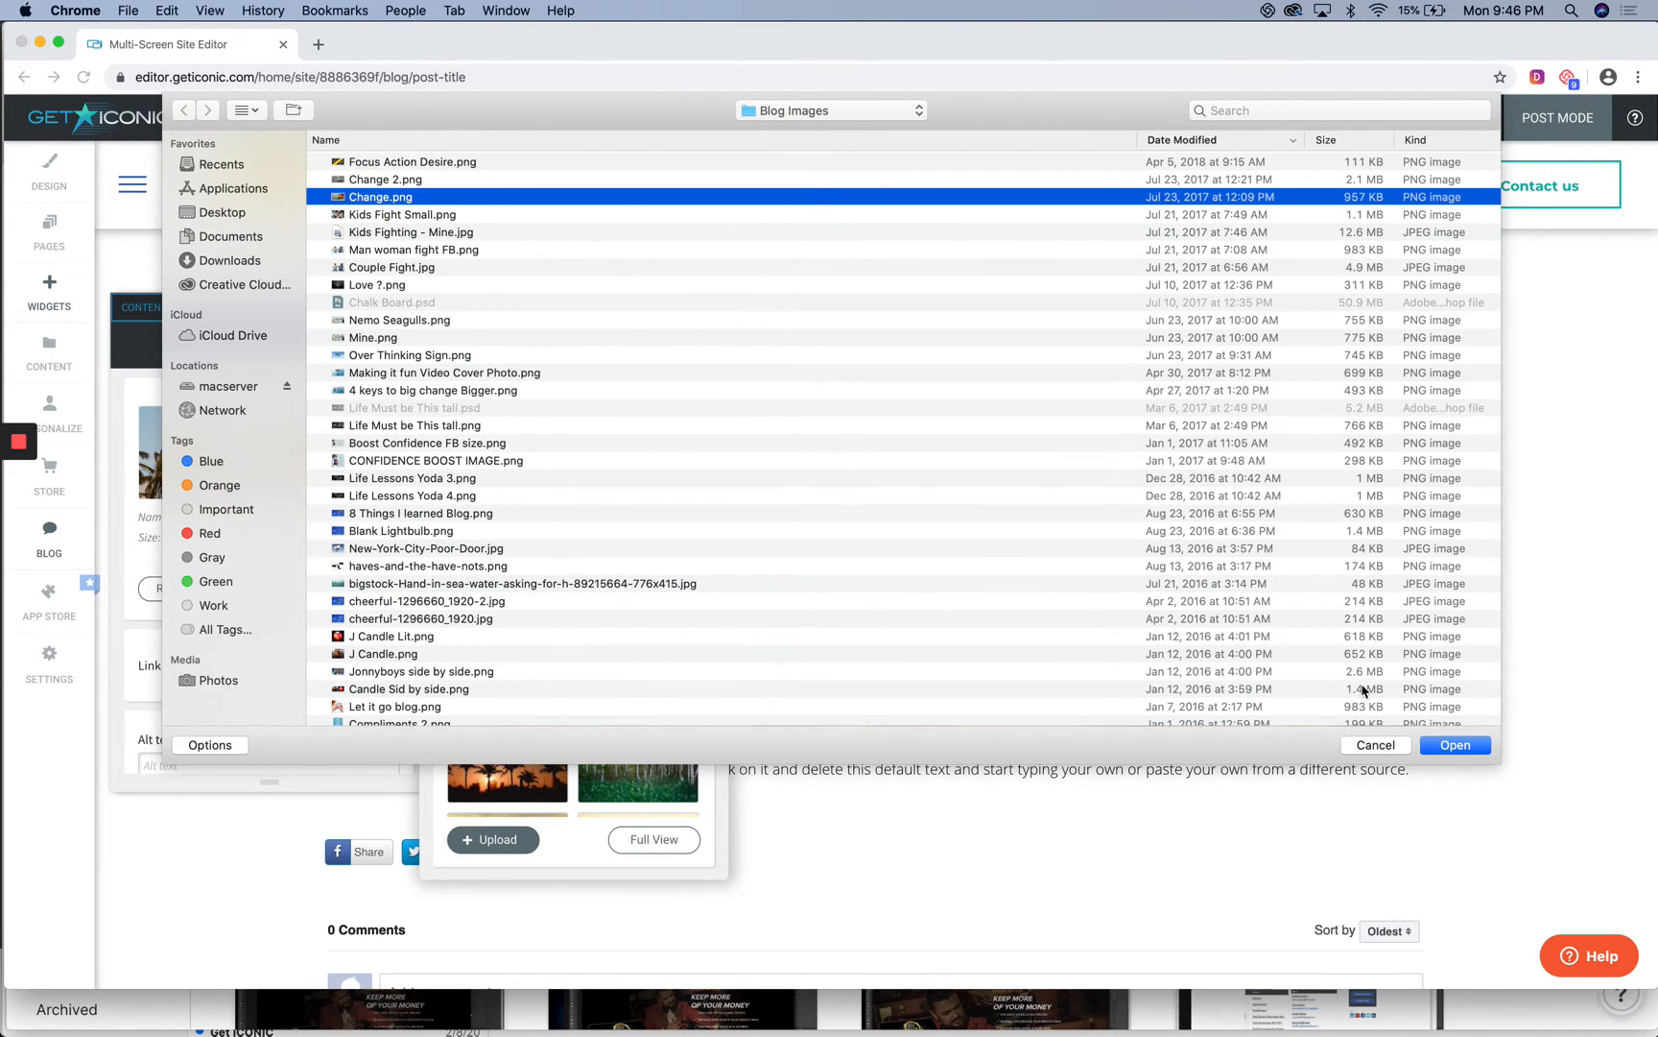
left_click(1453, 744)
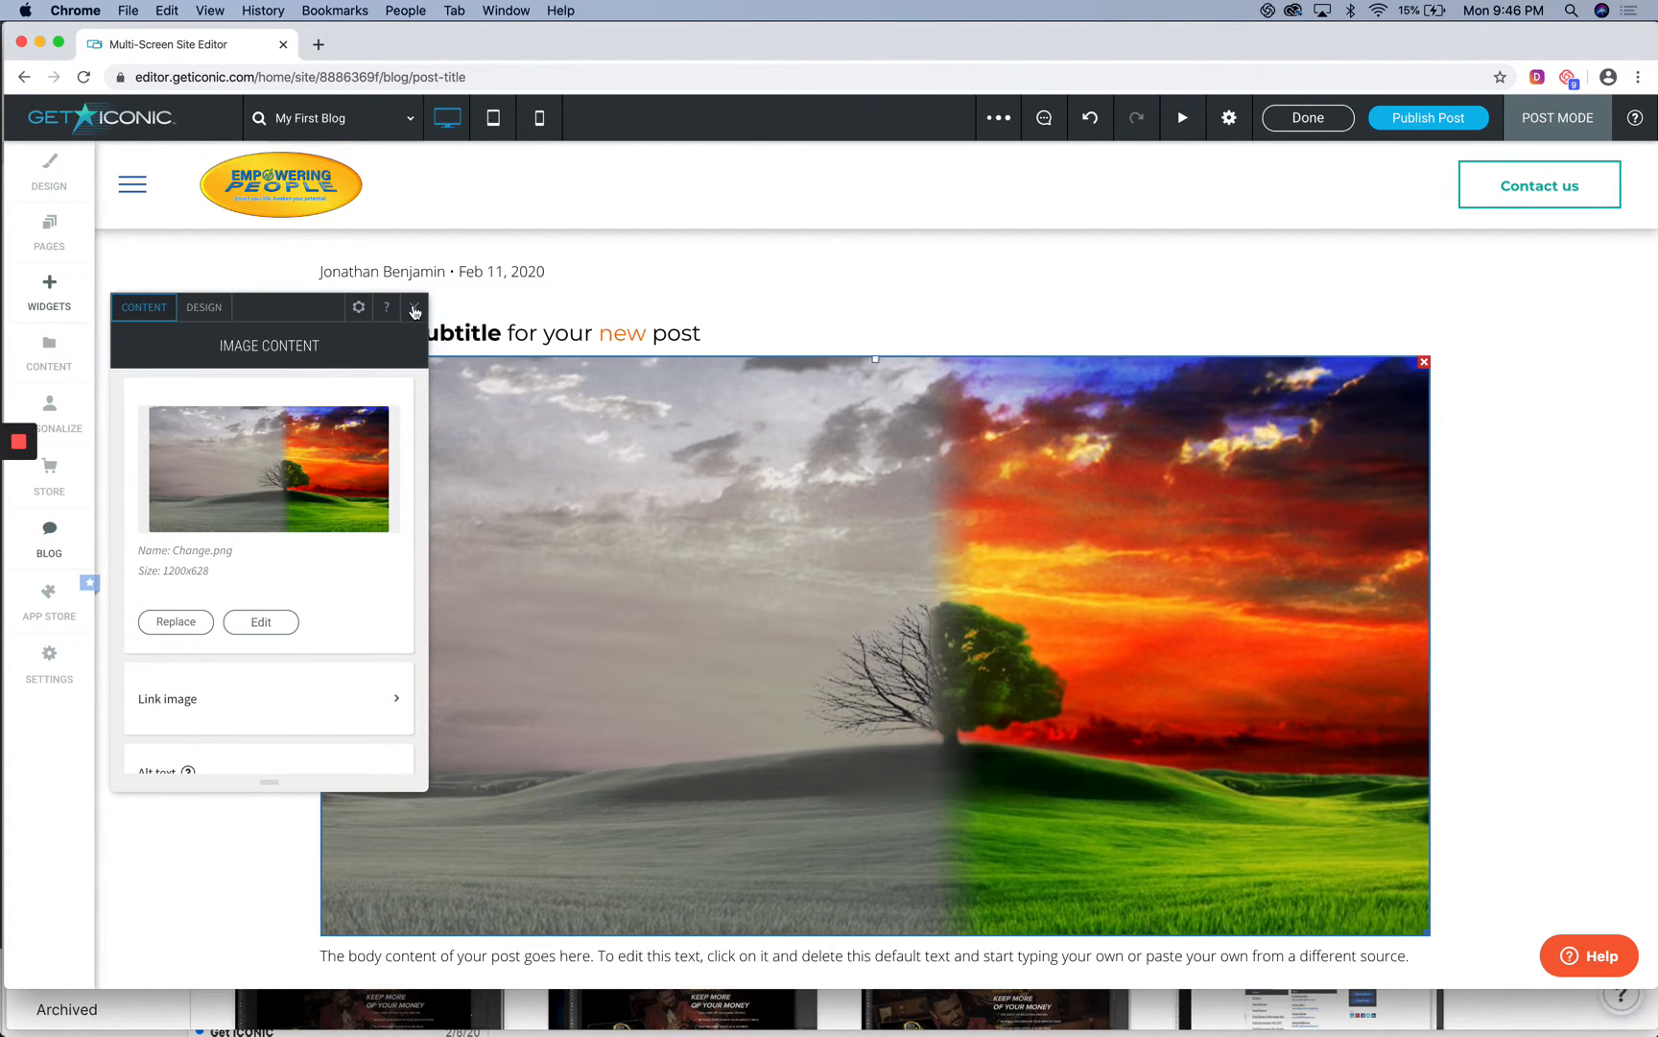
left_click(414, 308)
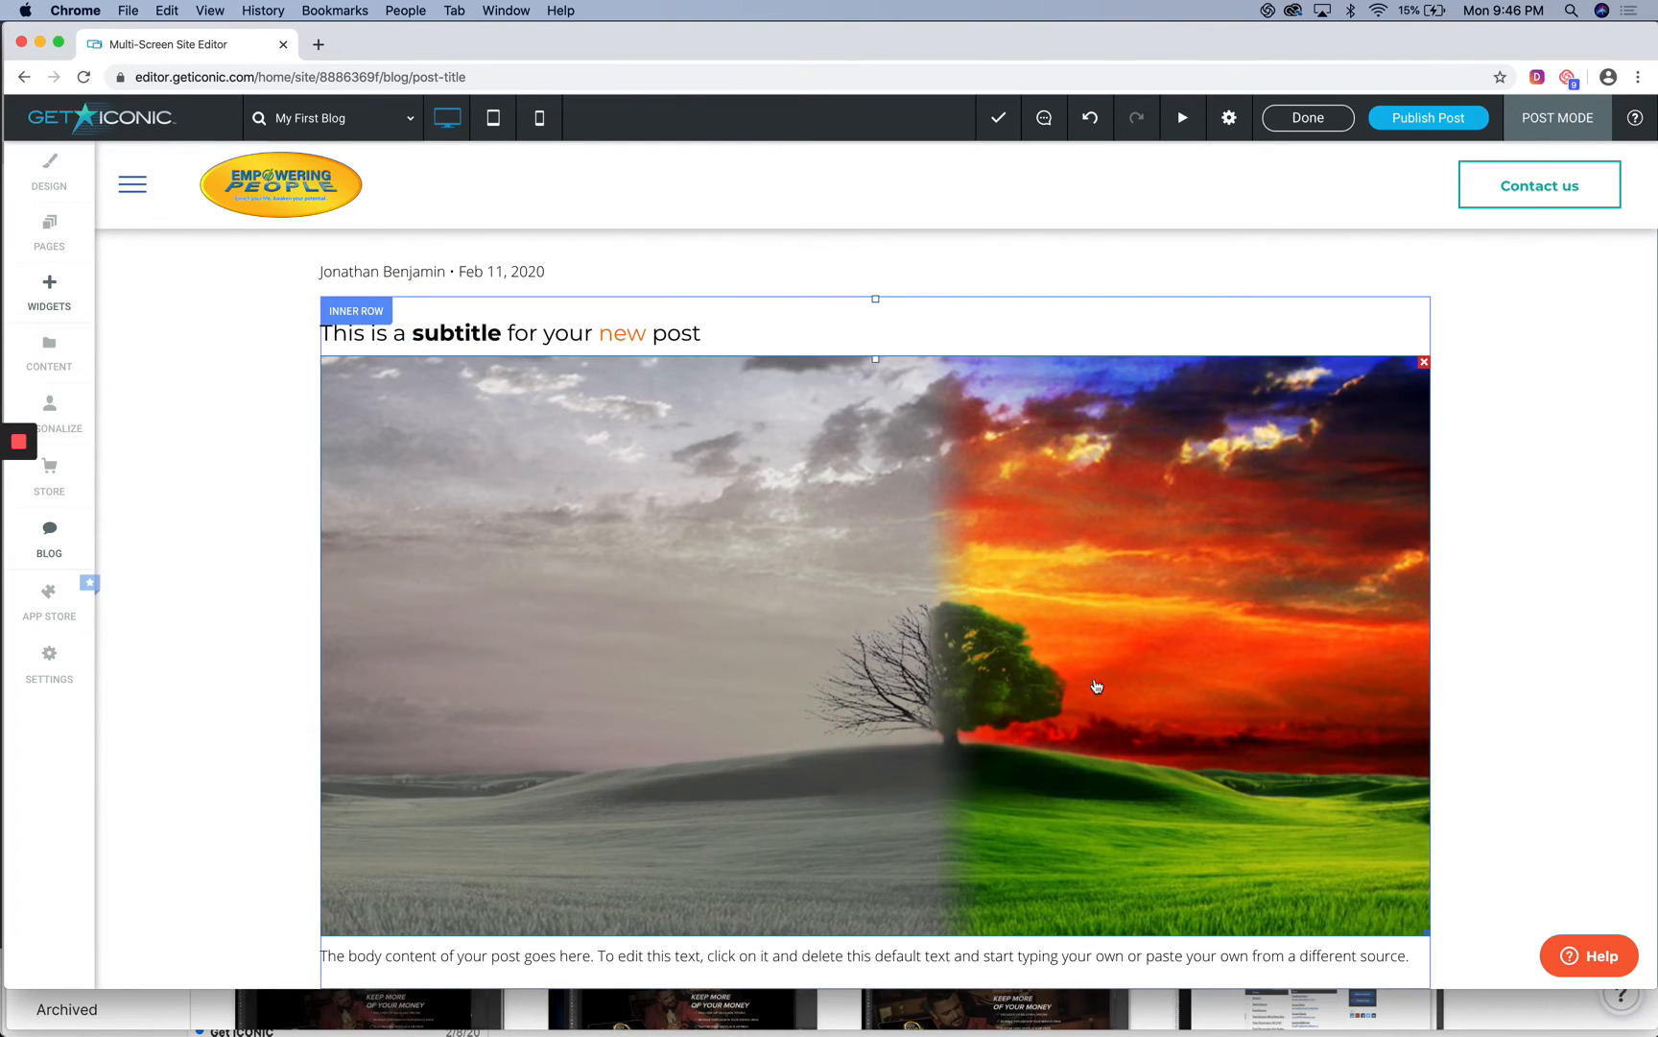
Add the sentence "Type as you think about it." at the end of the post's body text and start a new line.
scroll(742, 521, "down", 10)
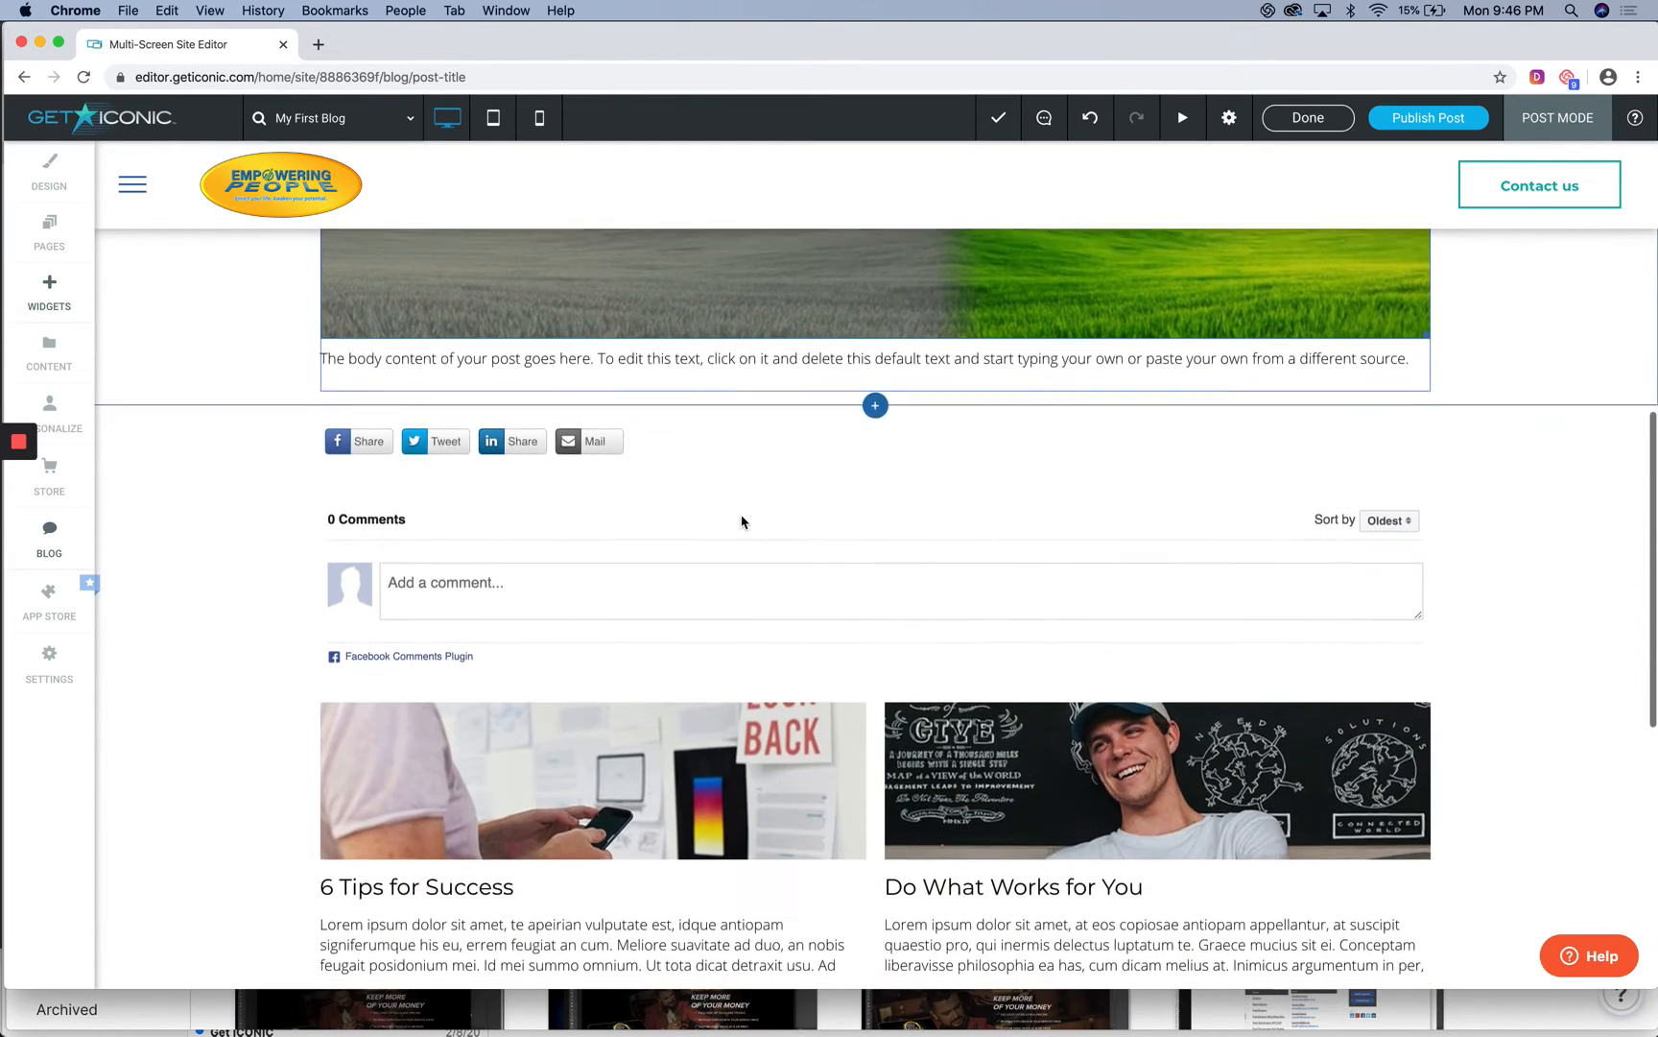
left_click(728, 358)
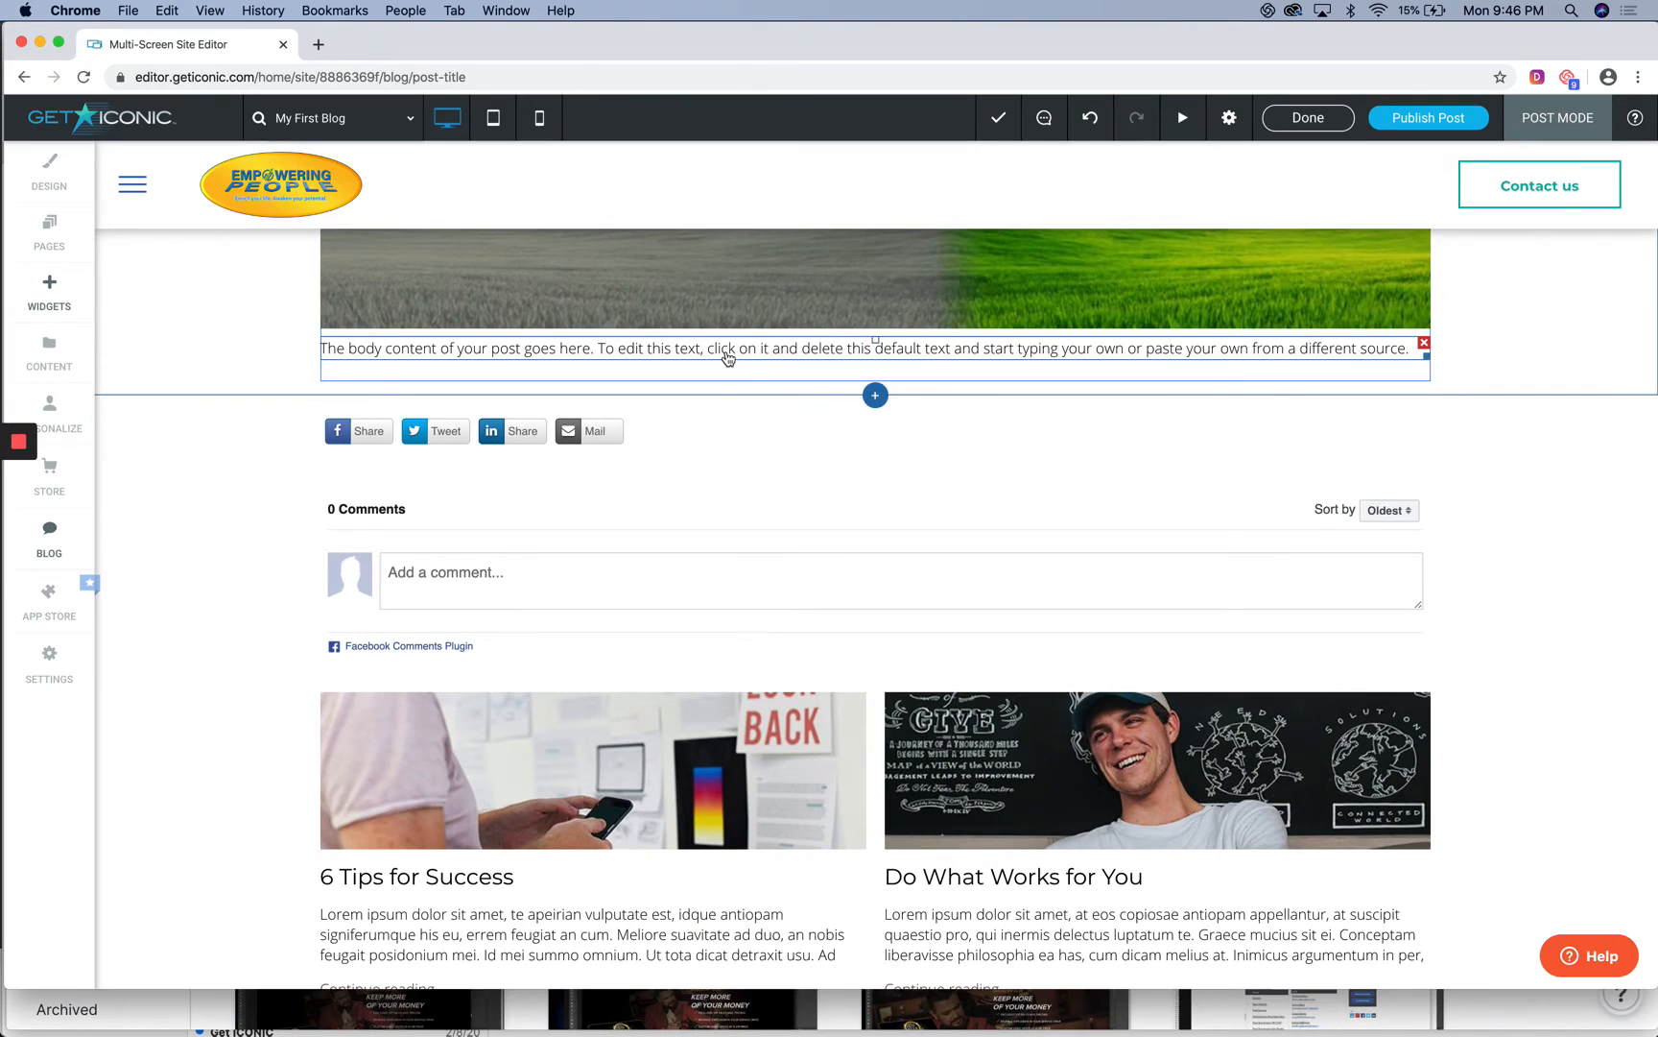
left_click(729, 358)
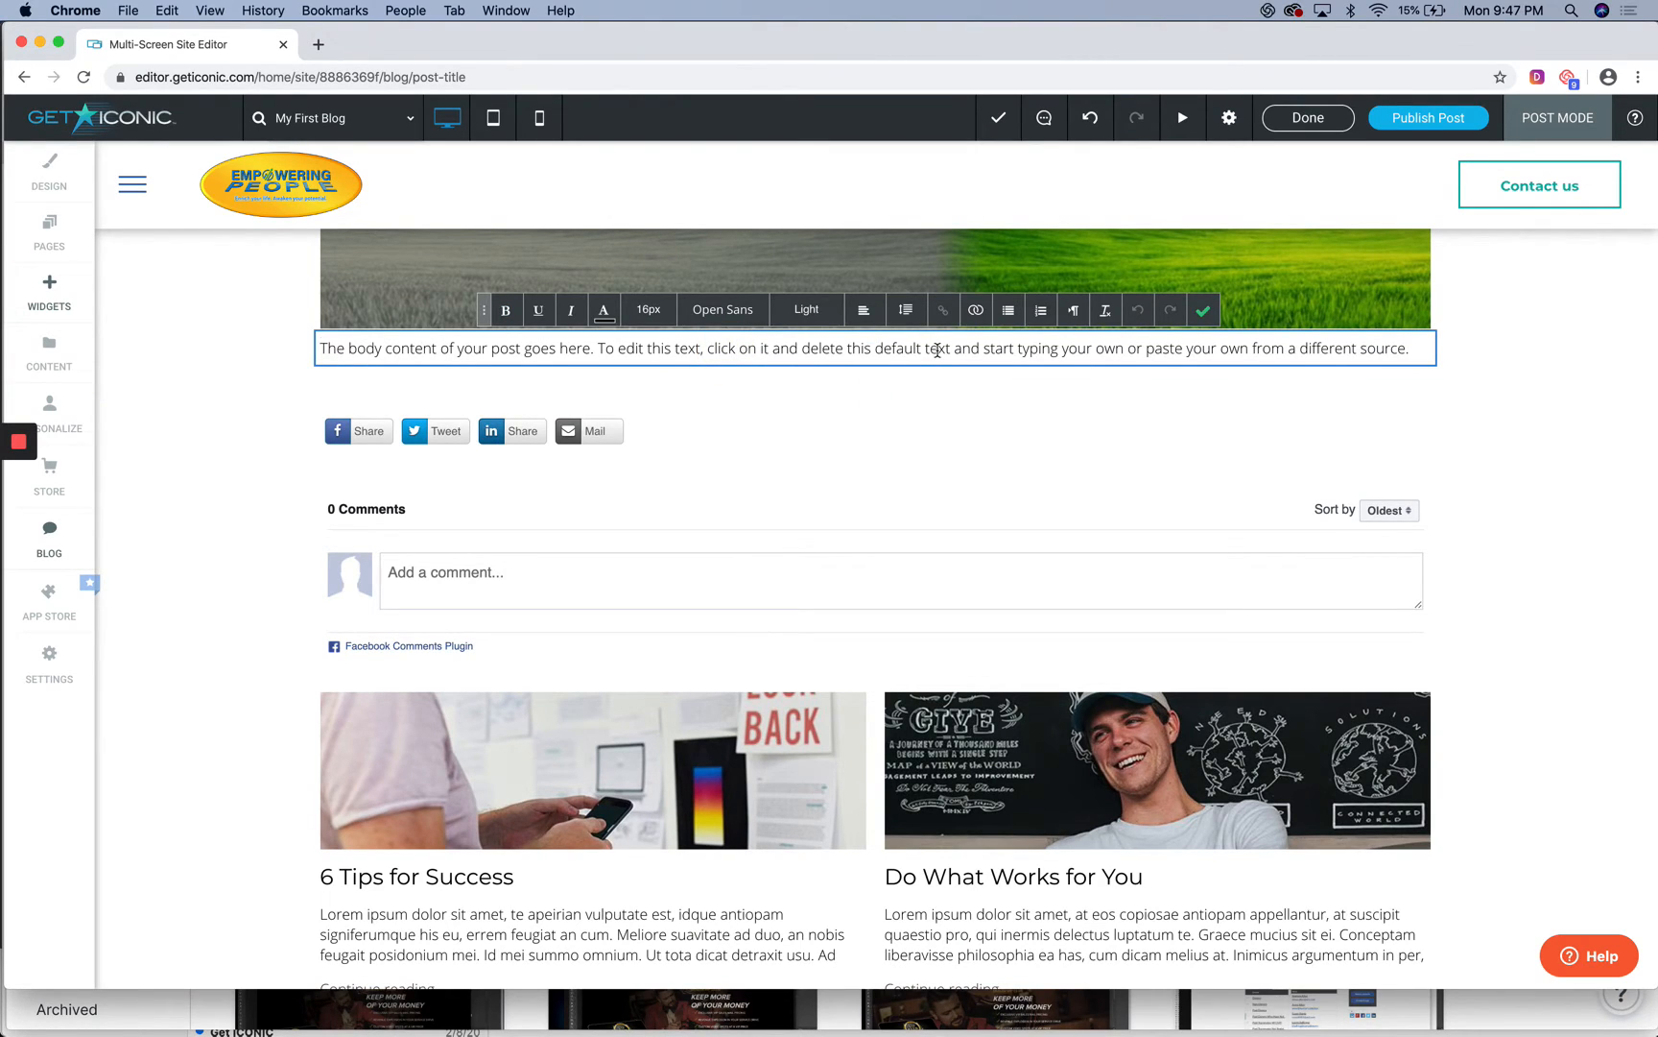
left_click(937, 349)
left_click(1412, 348)
type("Type ")
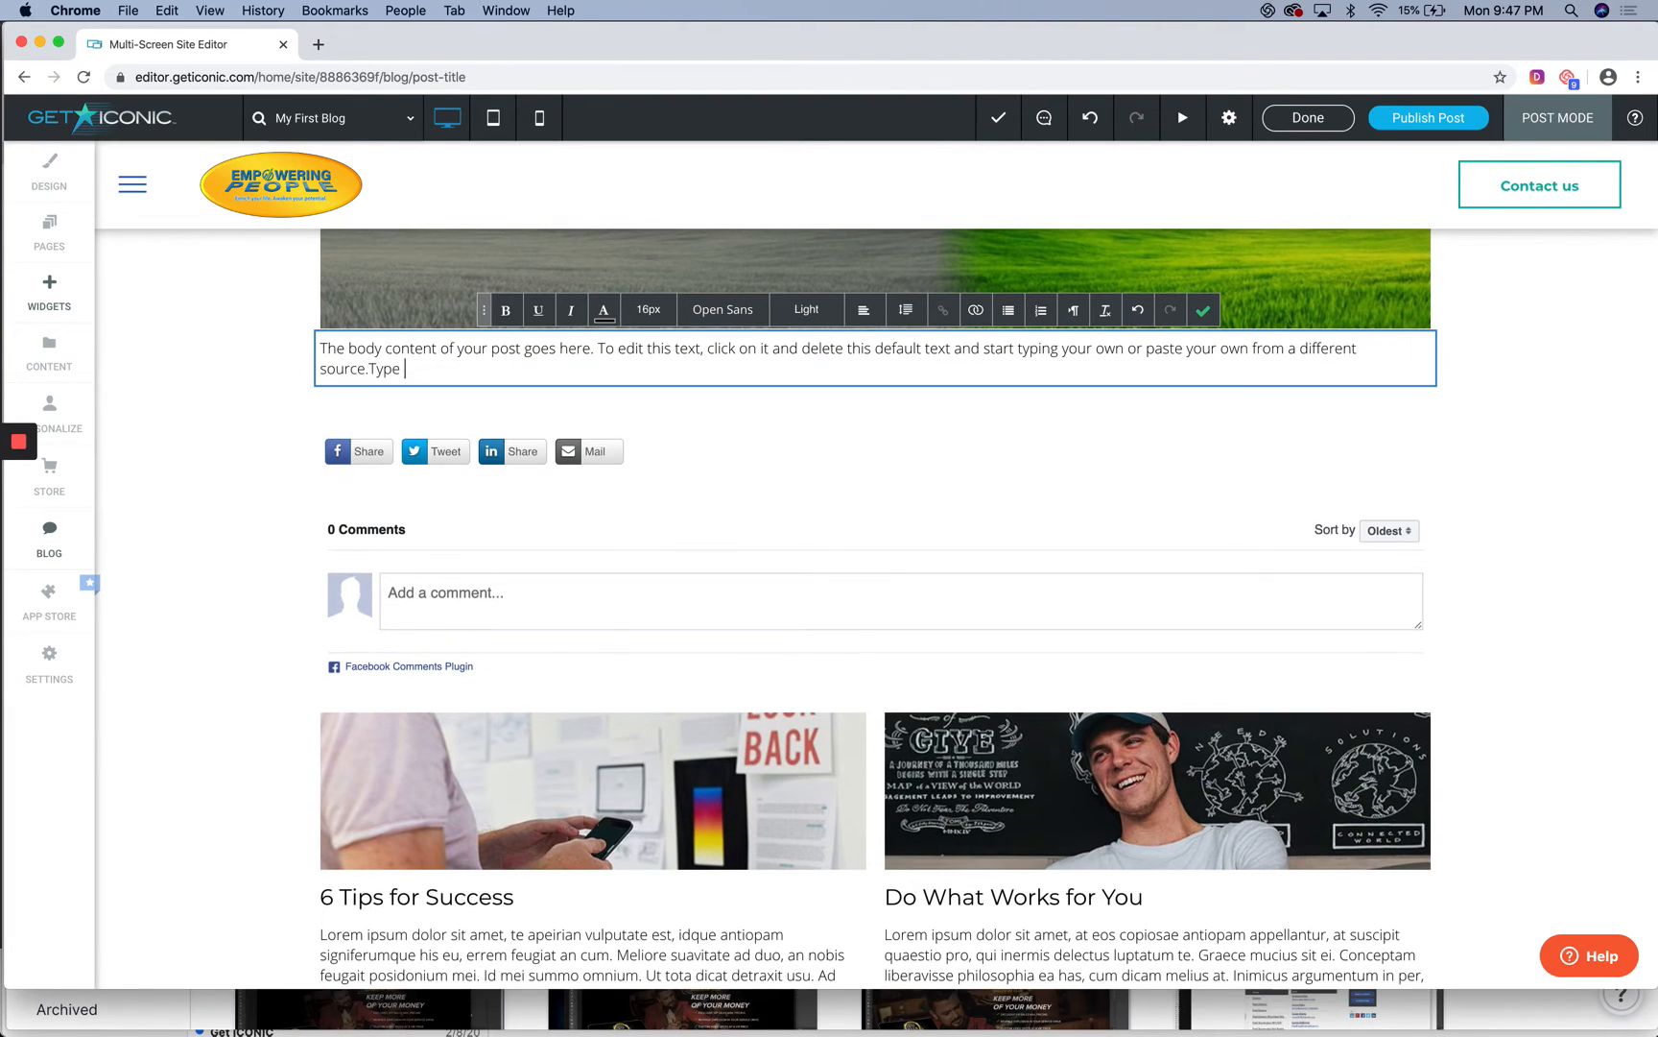
type("a syou think ")
type("about ti.")
type("t.")
key("Return")
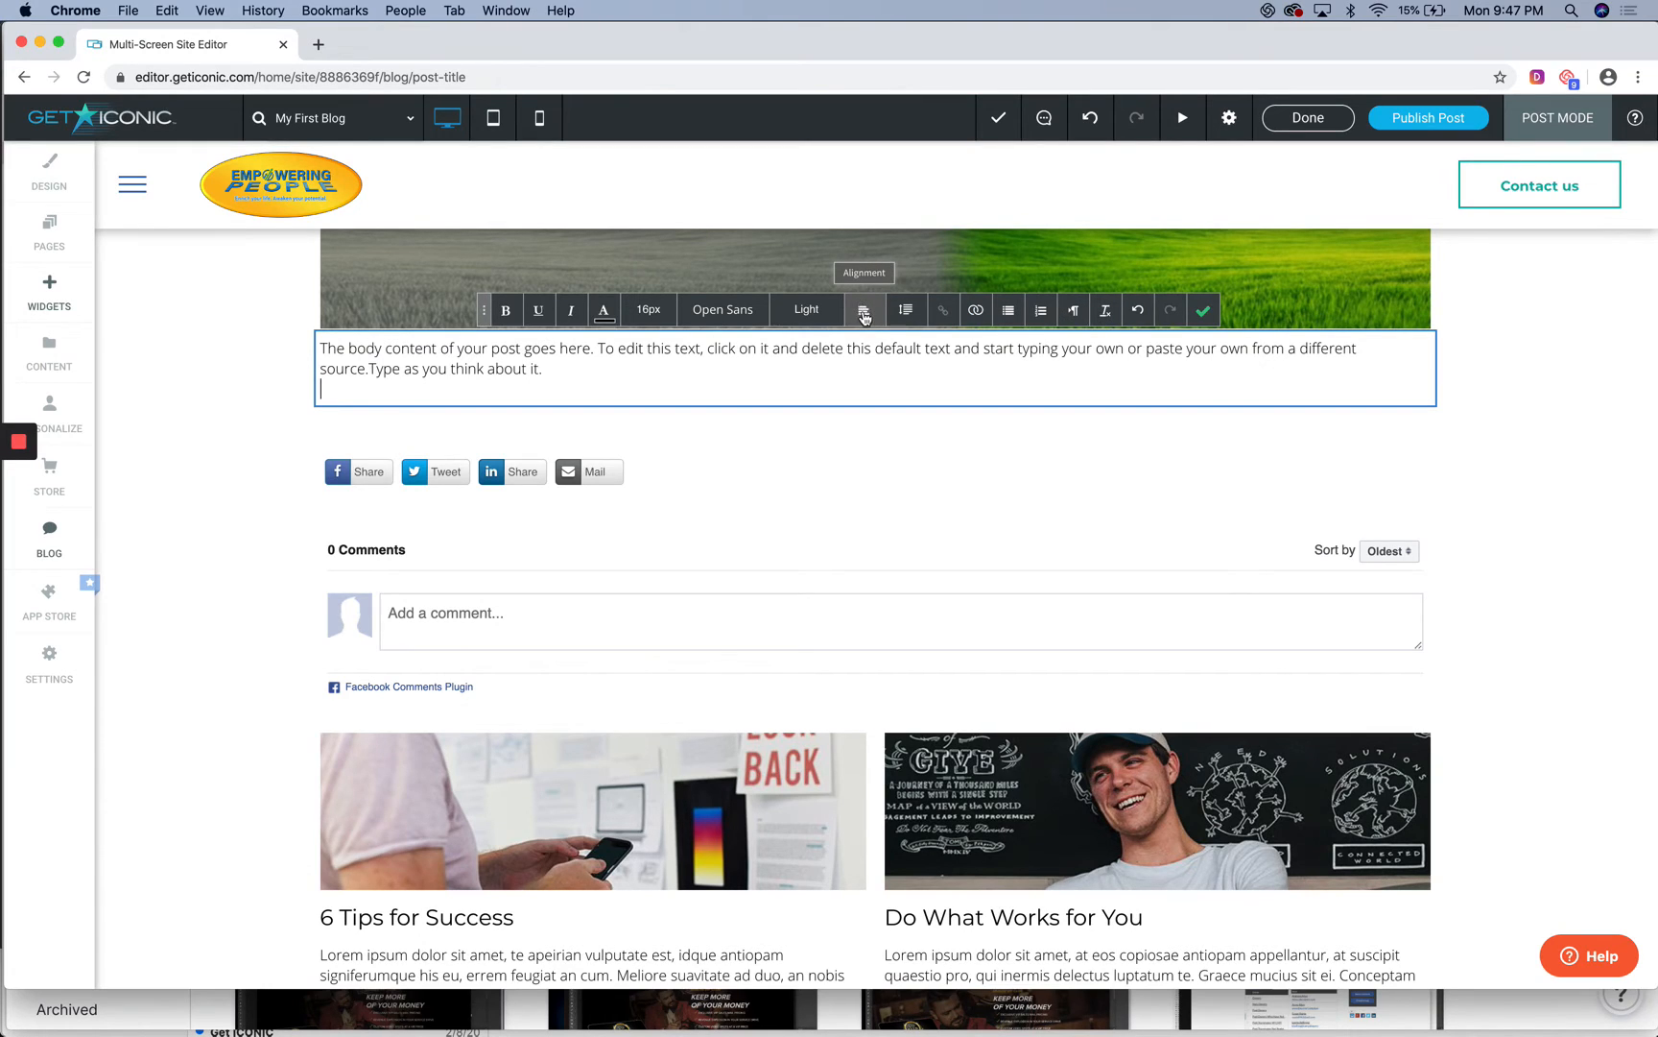
Move the text formatting toolbar up clear of the post image and finish editing the body text.
left_click(803, 317)
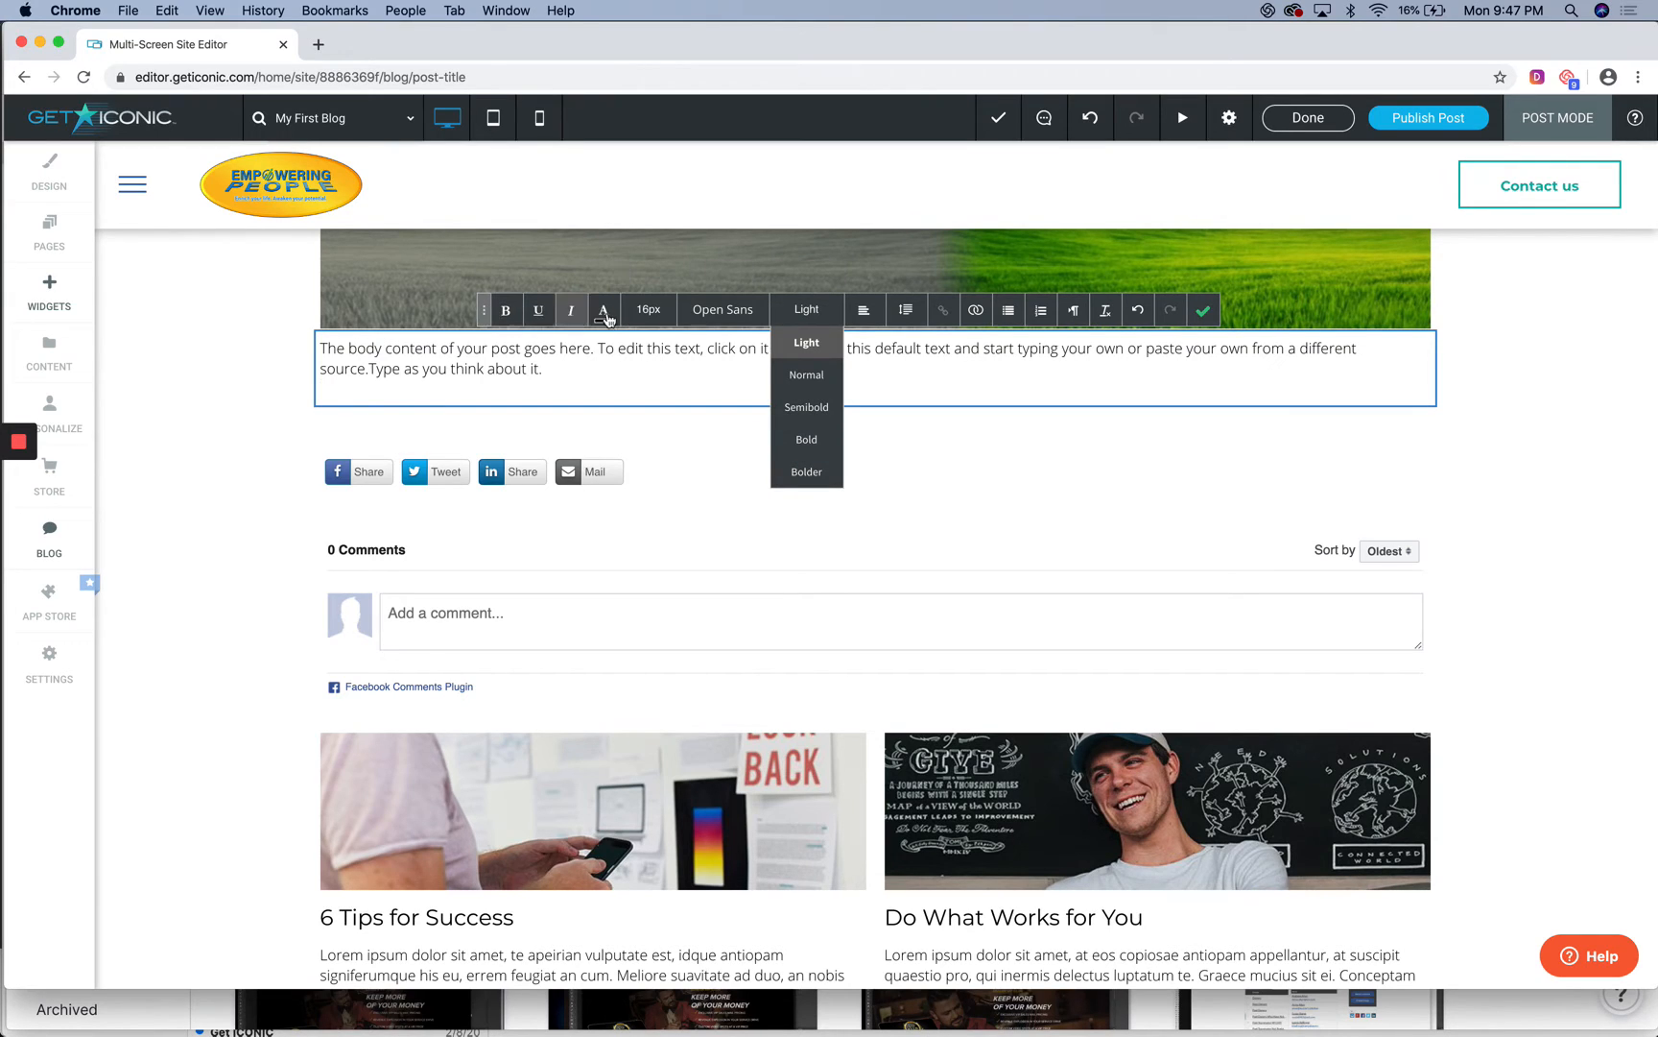
left_click(491, 311)
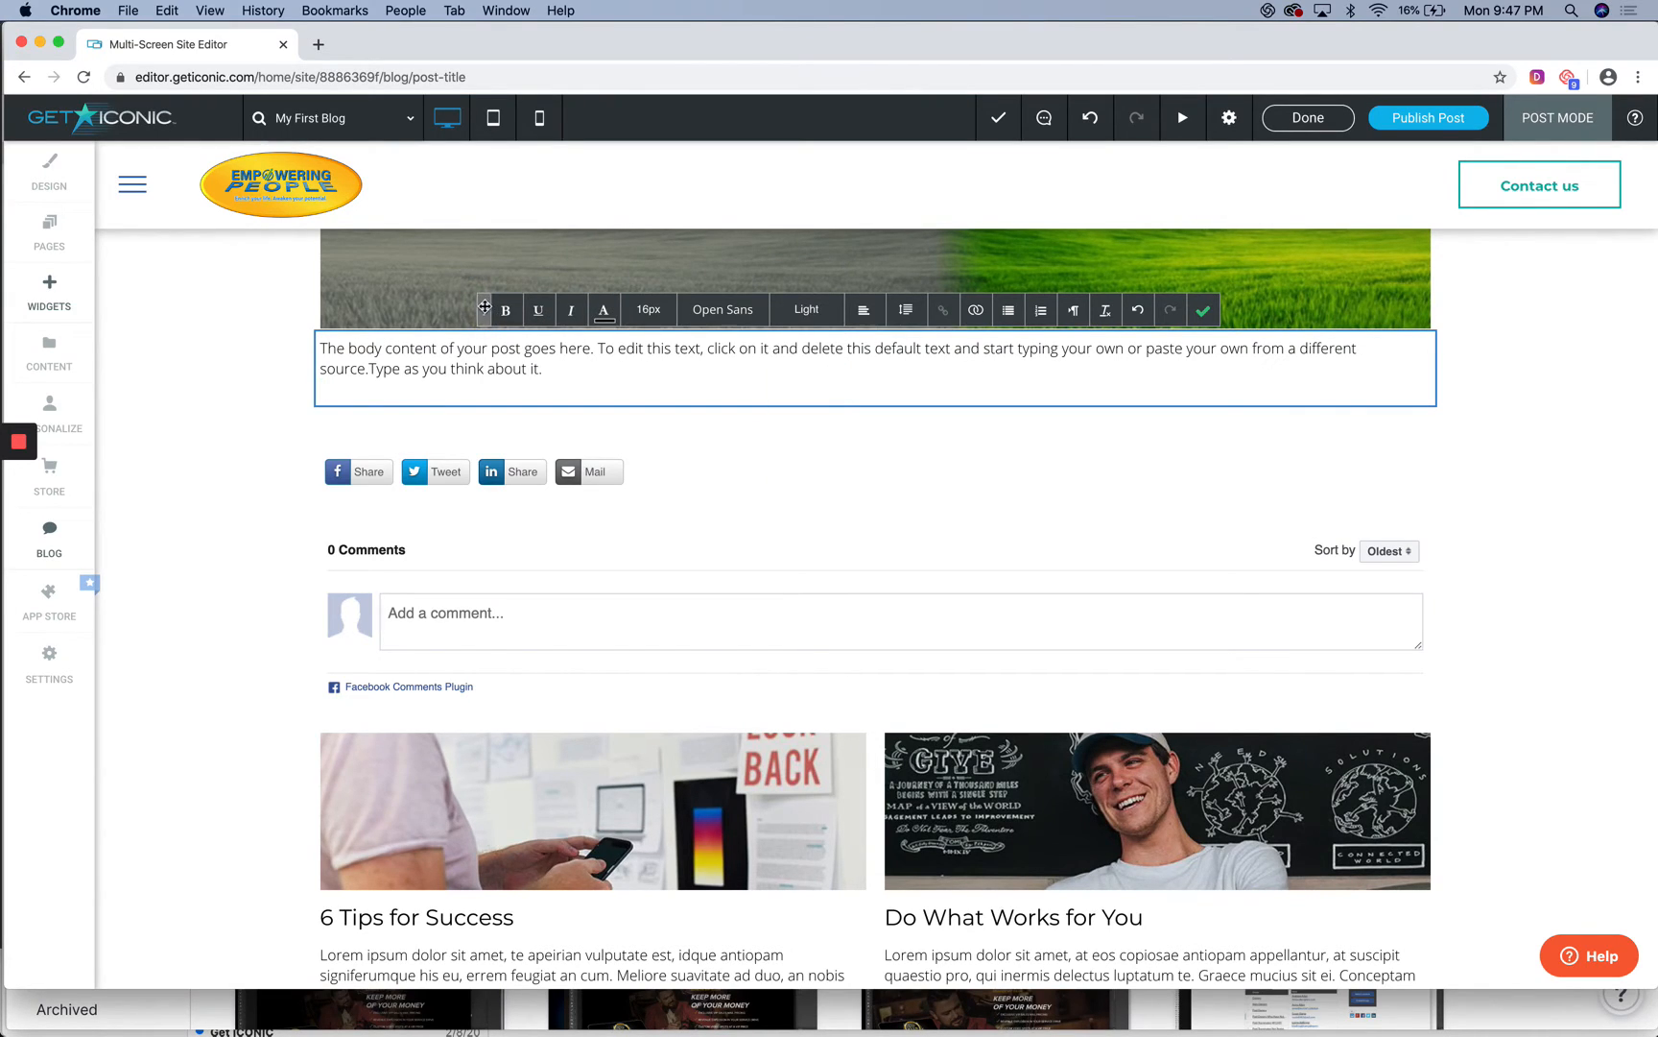
left_click_drag(483, 310, 486, 212)
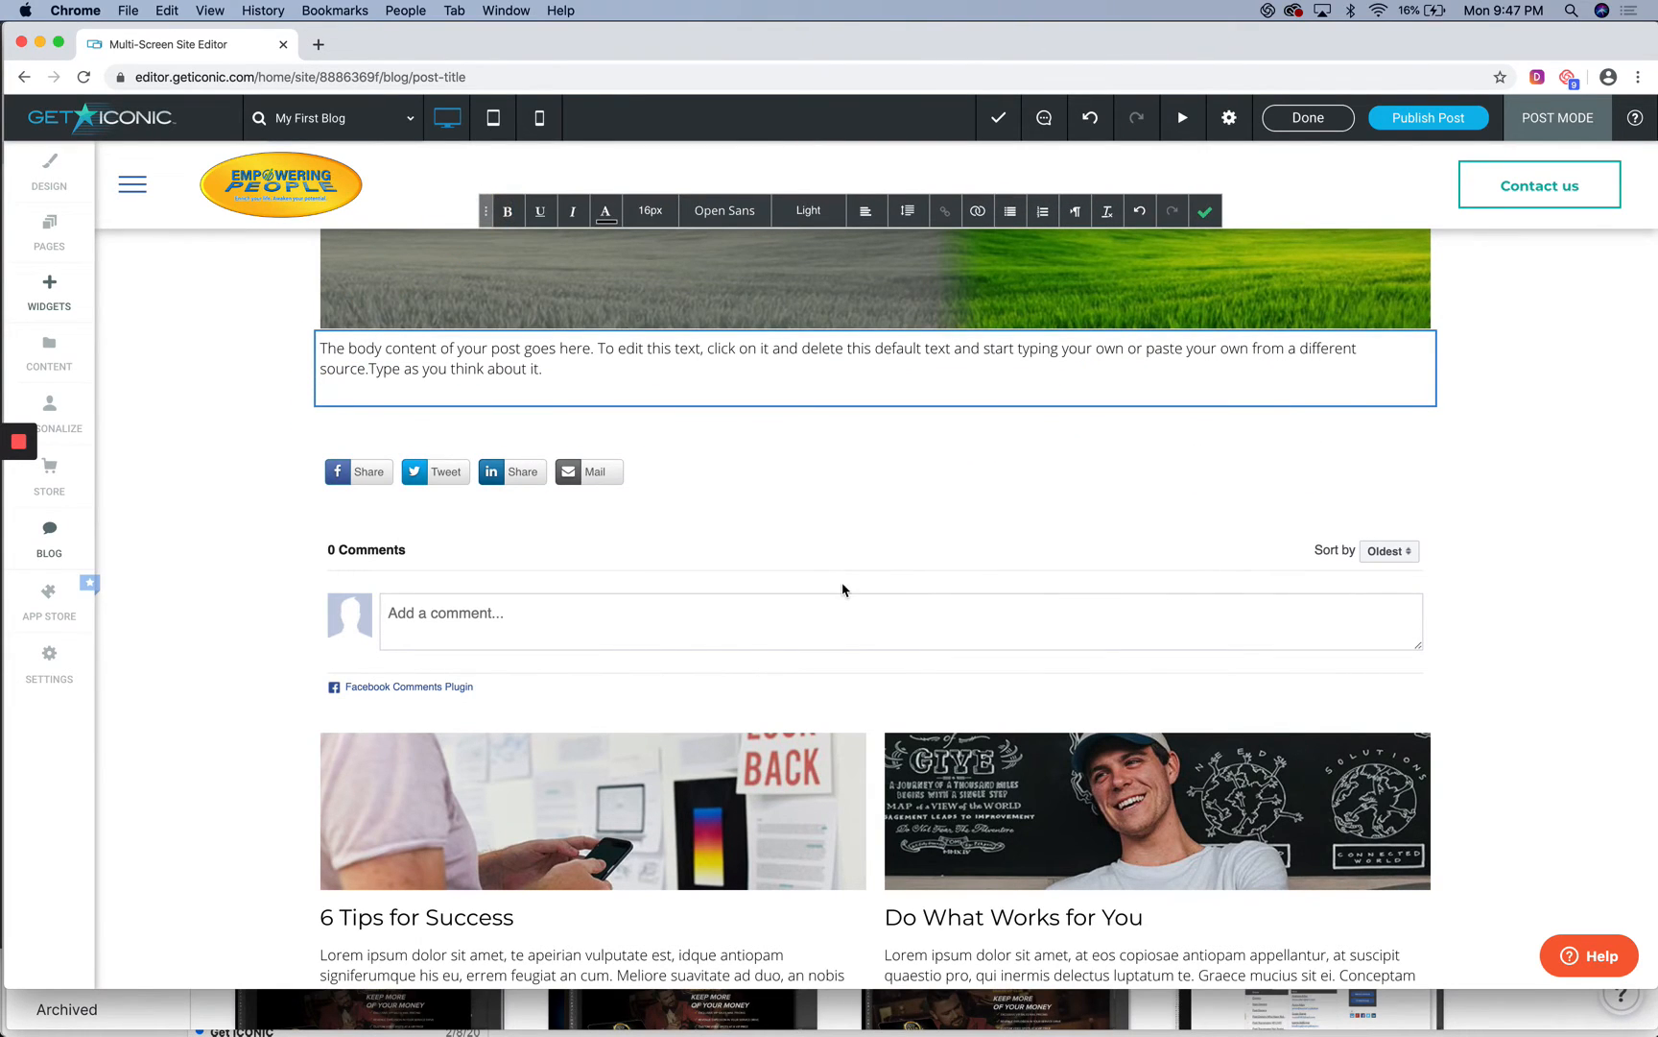
left_click(1206, 212)
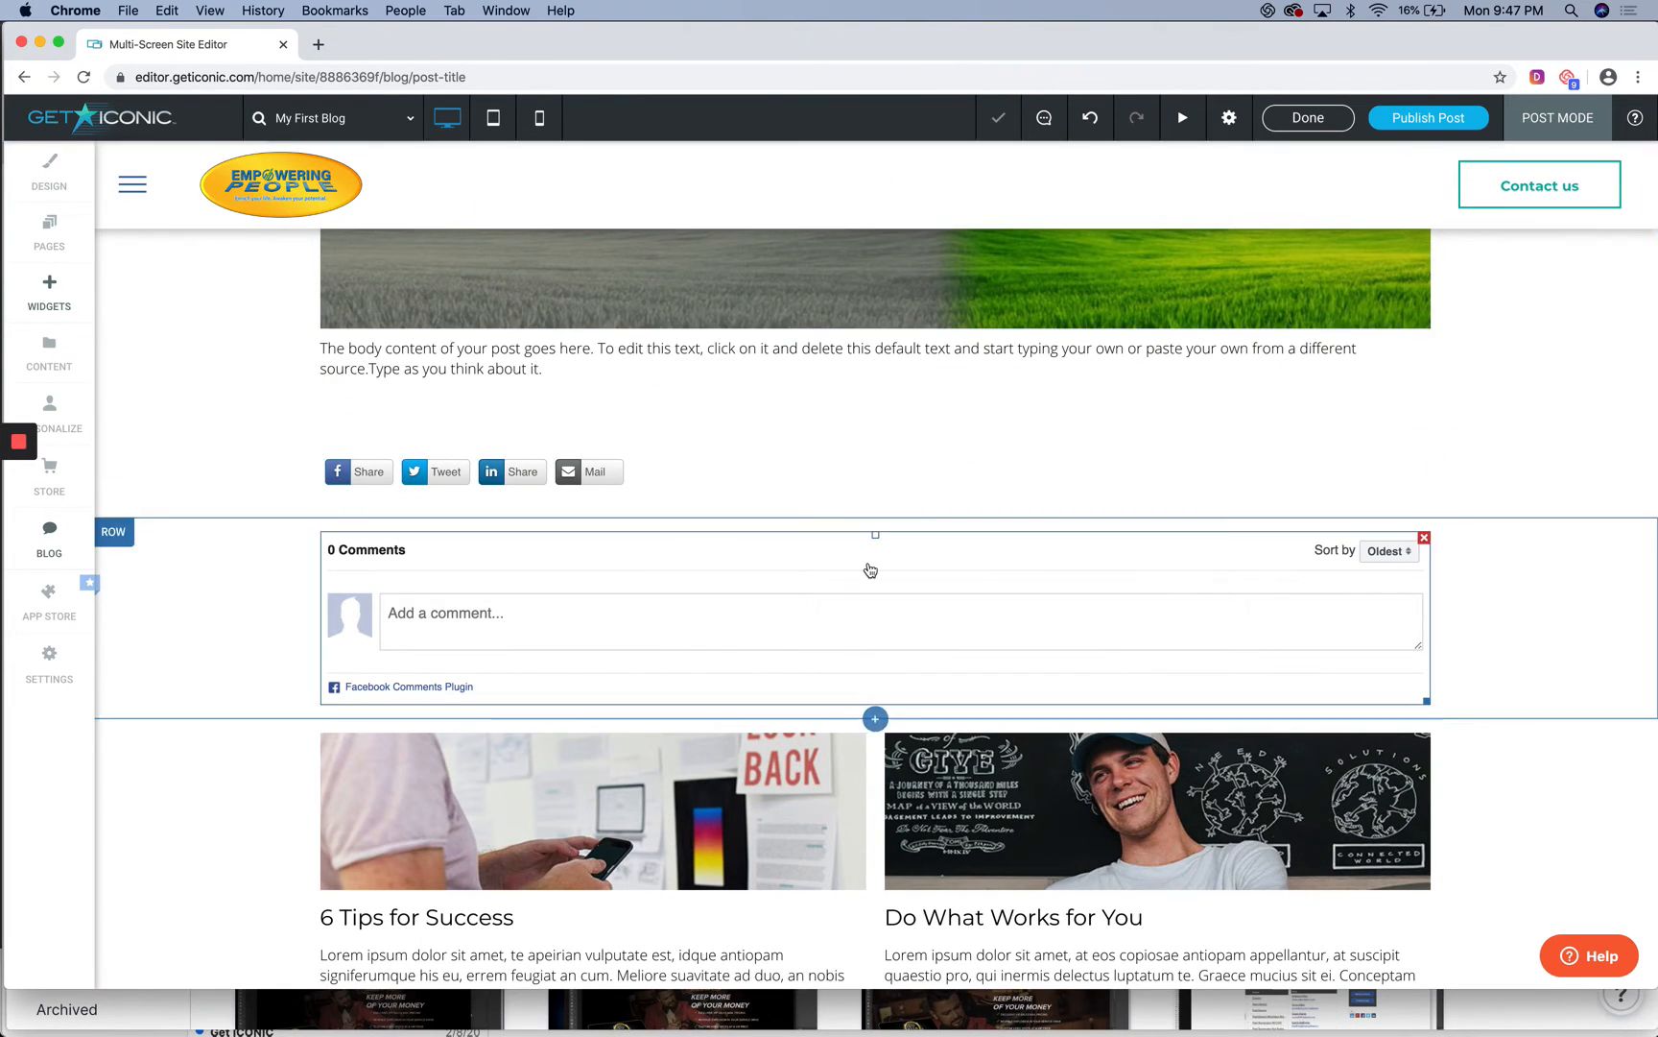
Add a separate paragraph reading "Break paragraphs." below the body text and finish editing it.
left_click(595, 391)
left_click(595, 391)
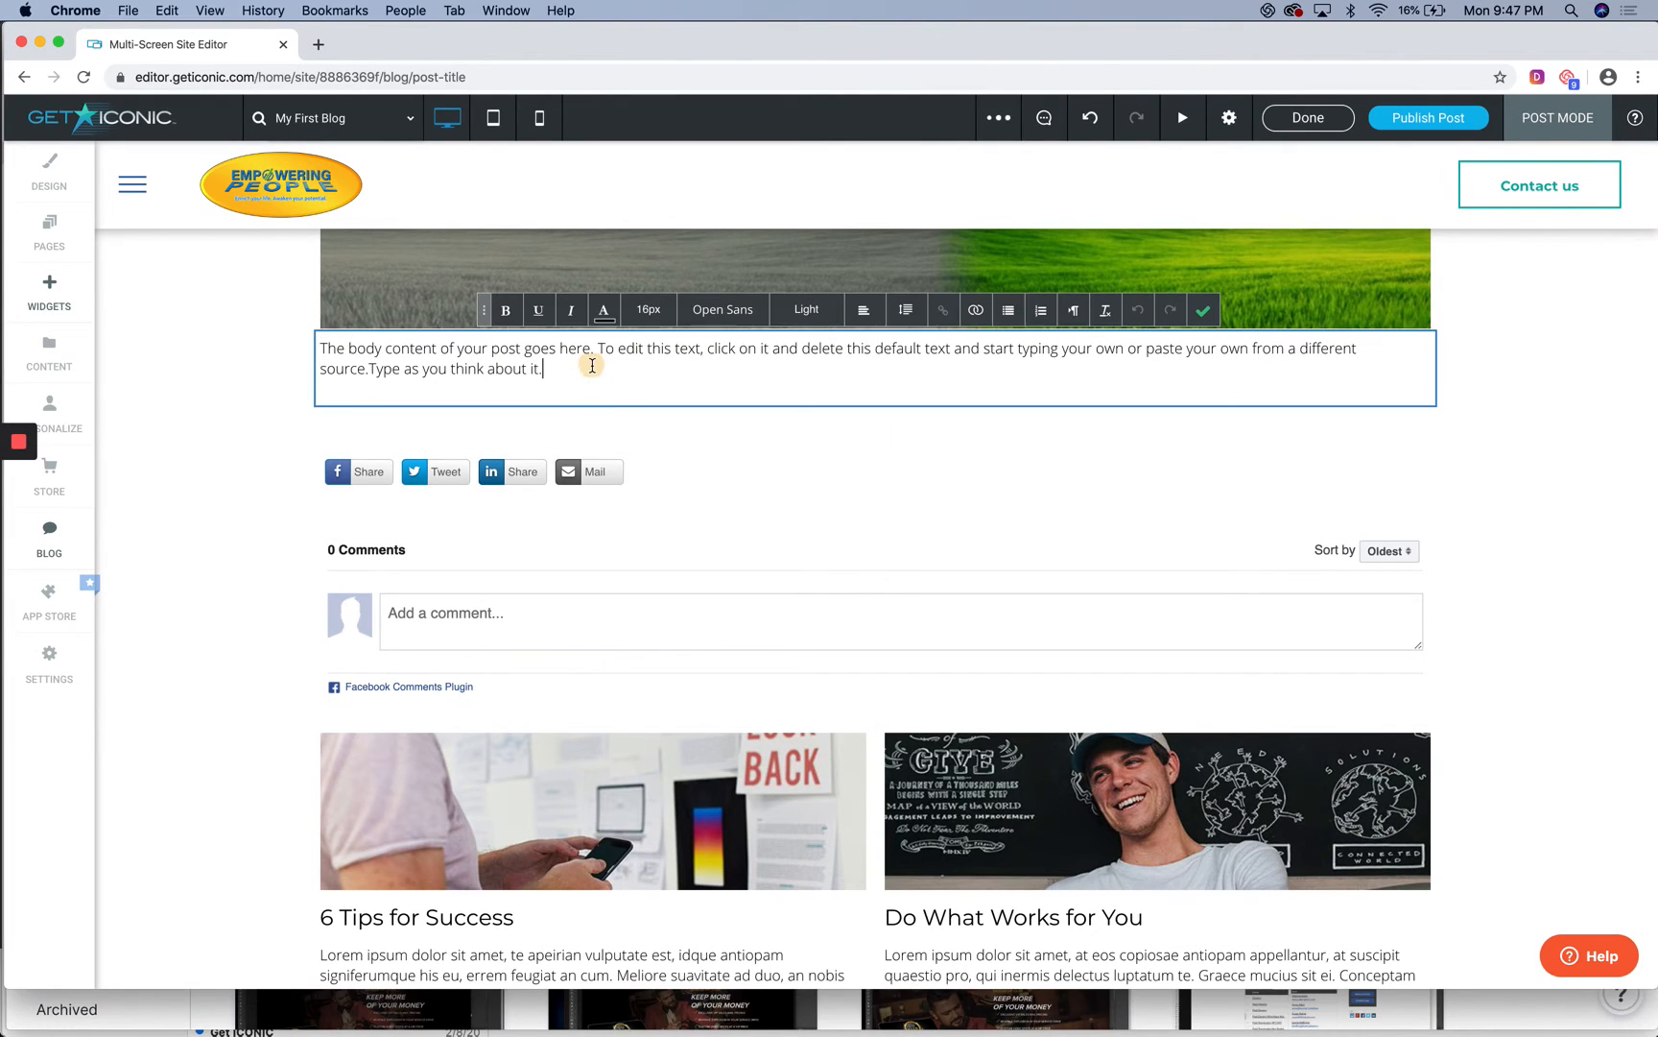
key("Return")
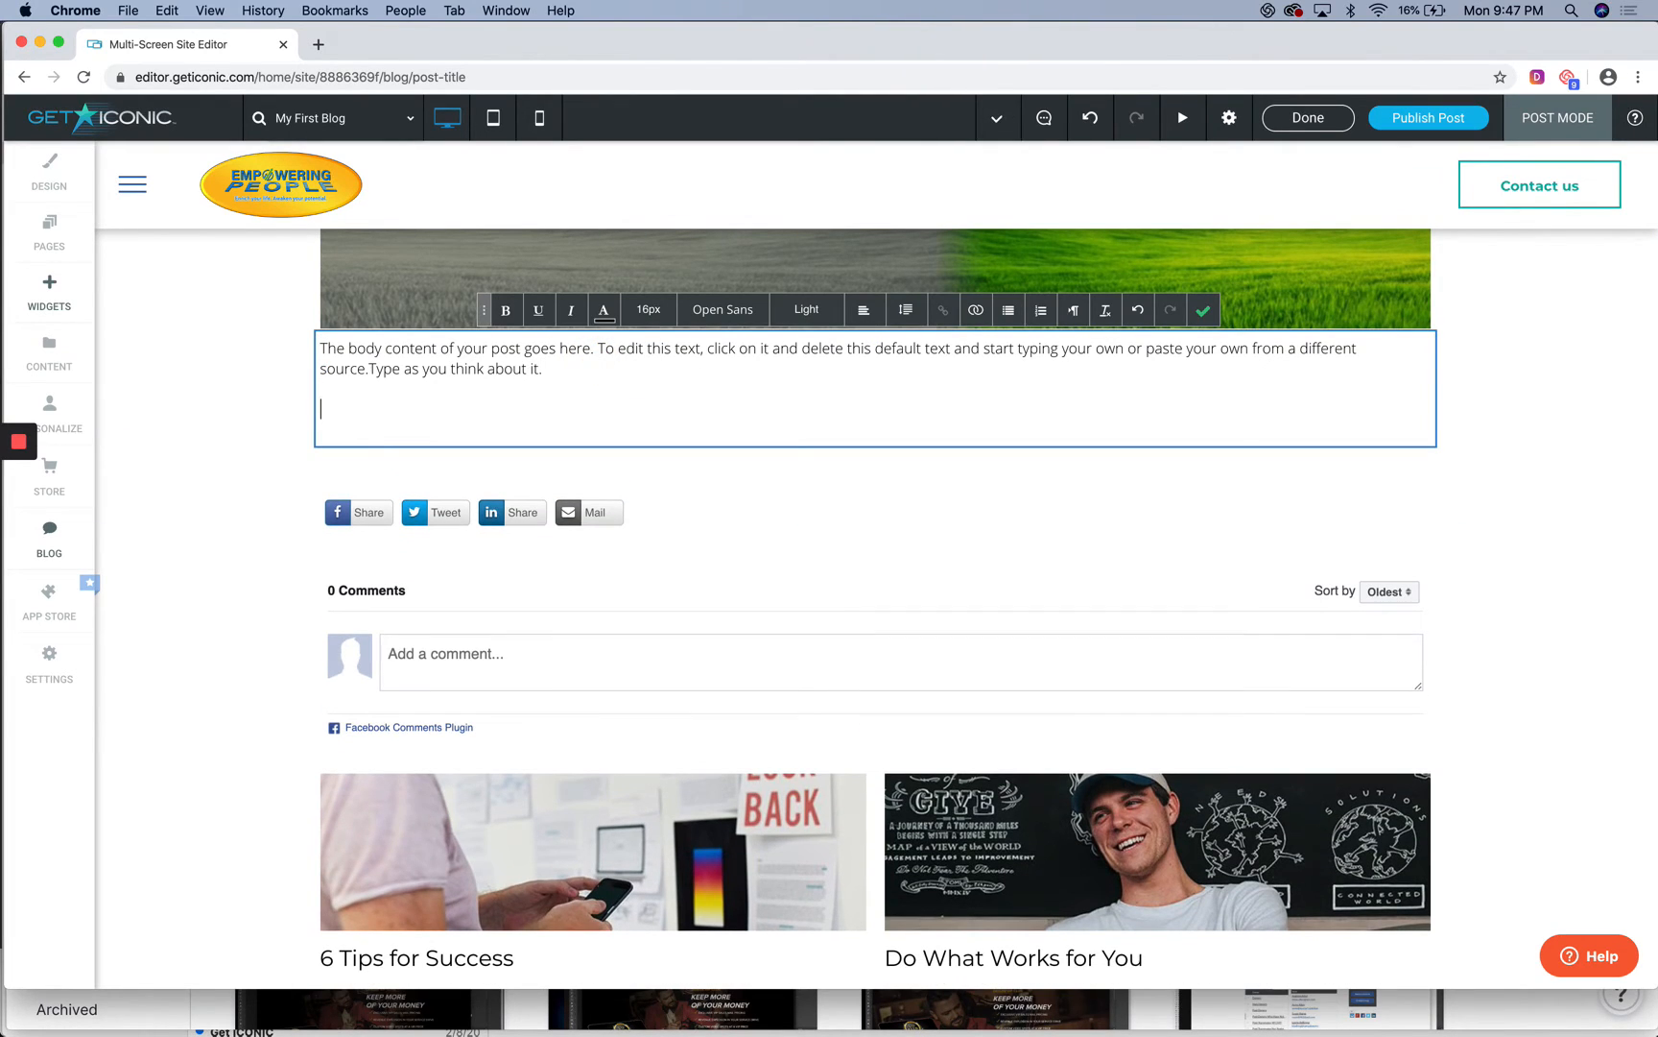
type("Break paragraphs.")
key("Return")
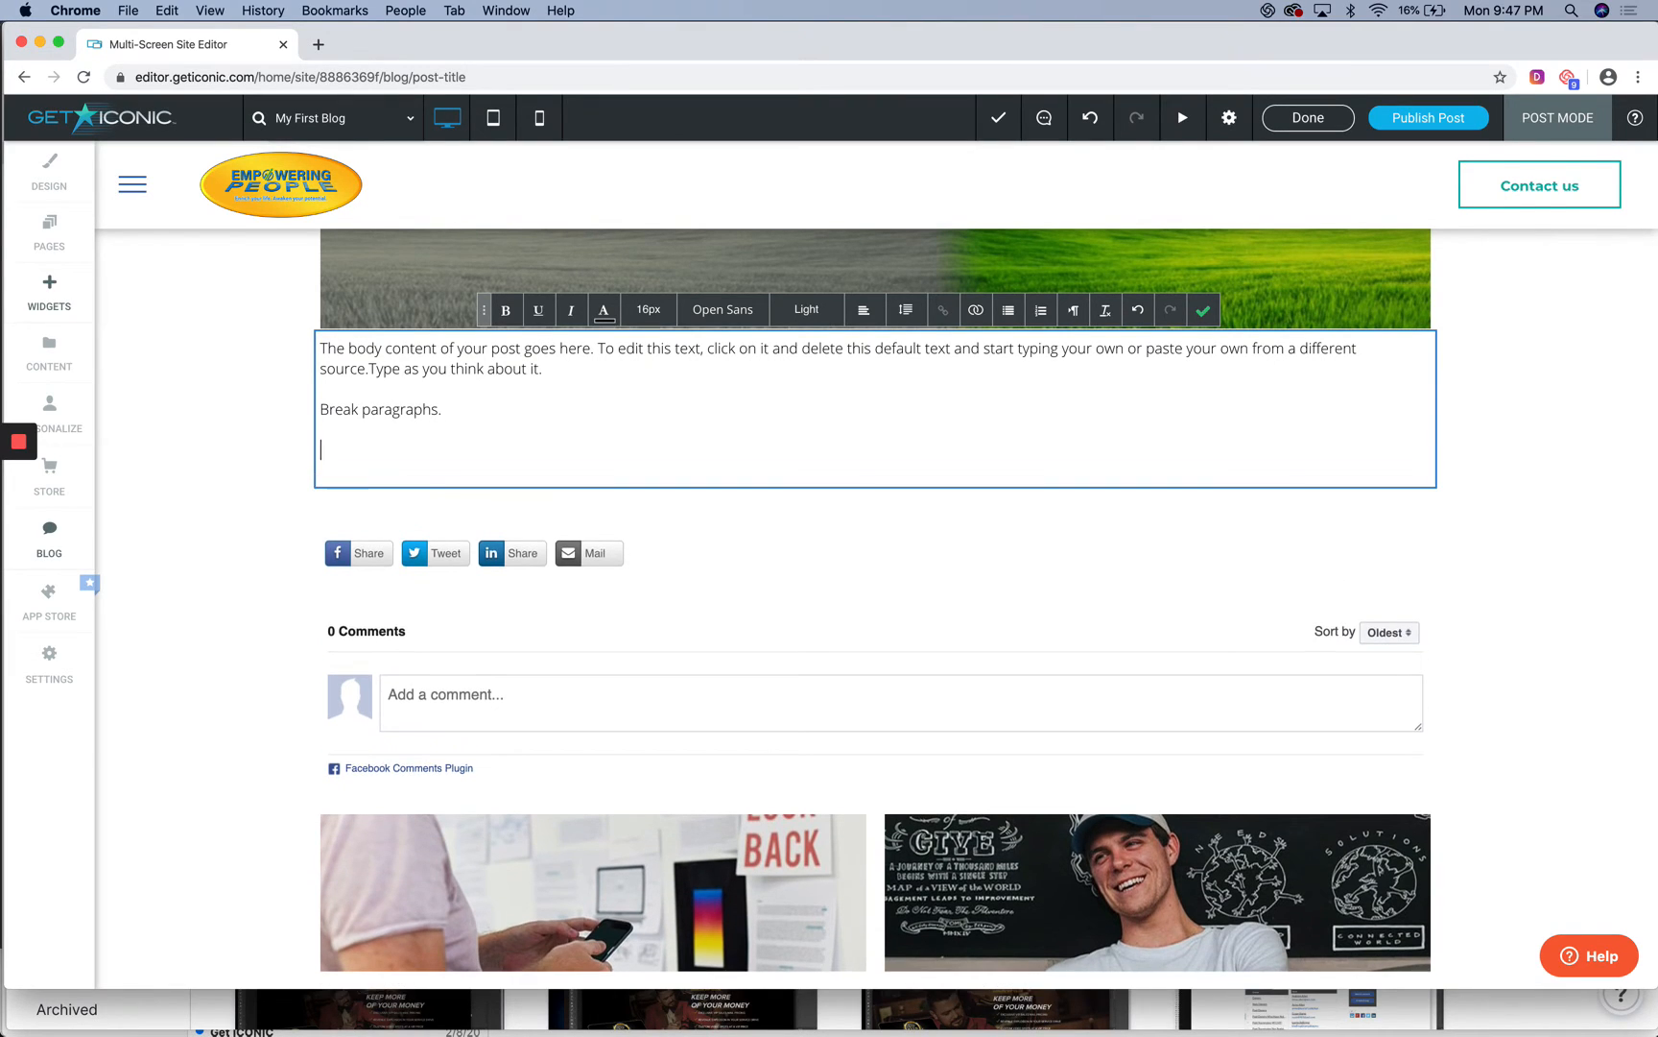
left_click(1206, 309)
Review the whole post page from the title down to the related posts and footer.
scroll(763, 548, "down", 2)
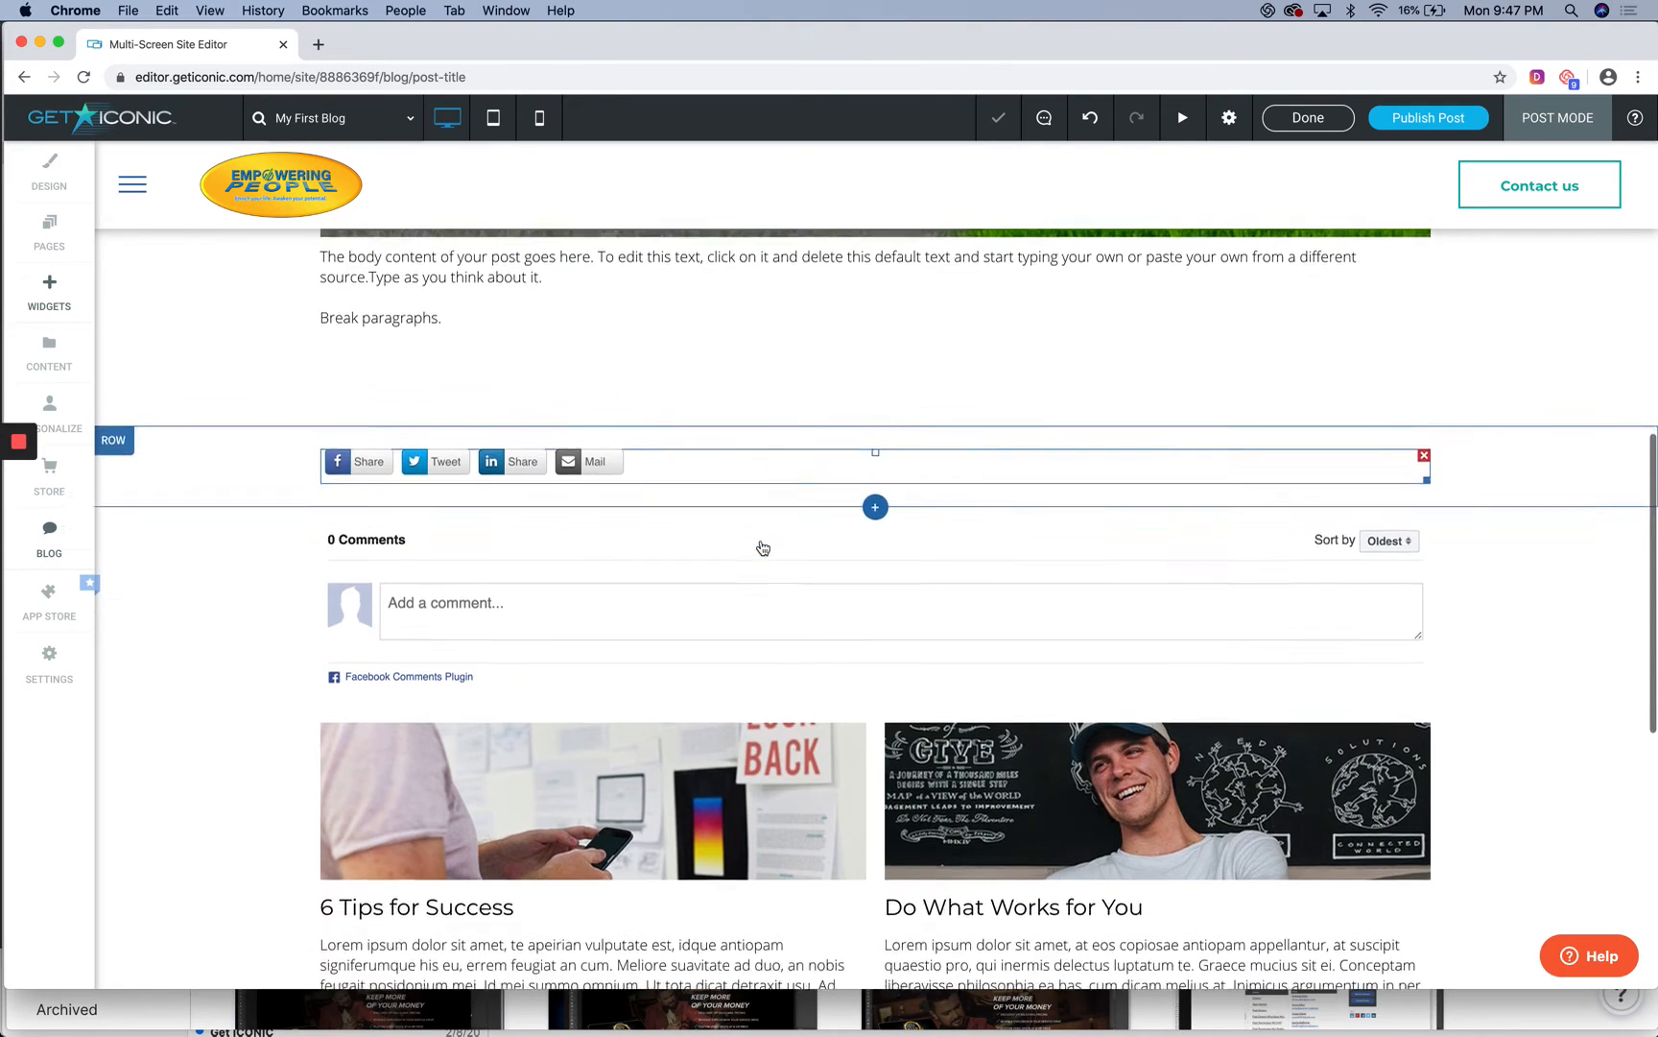
scroll(763, 548, "down", 3)
scroll(763, 548, "up", 8)
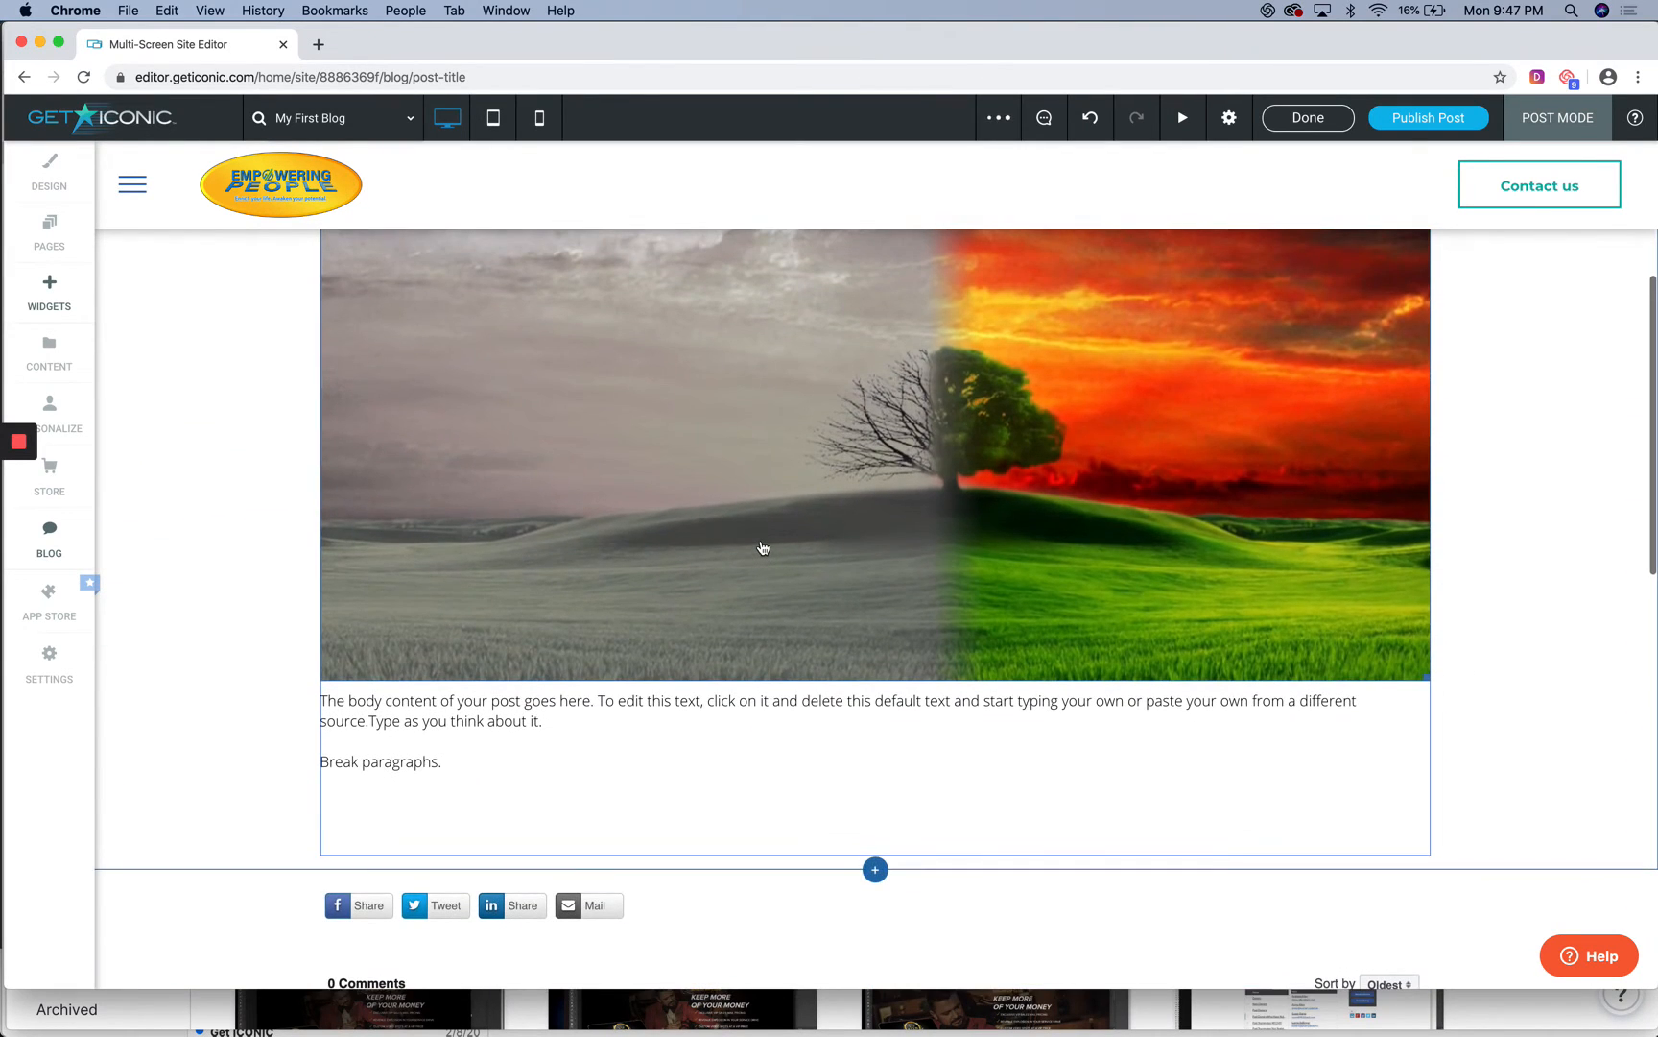
scroll(763, 548, "down", 1)
scroll(763, 548, "up", 10)
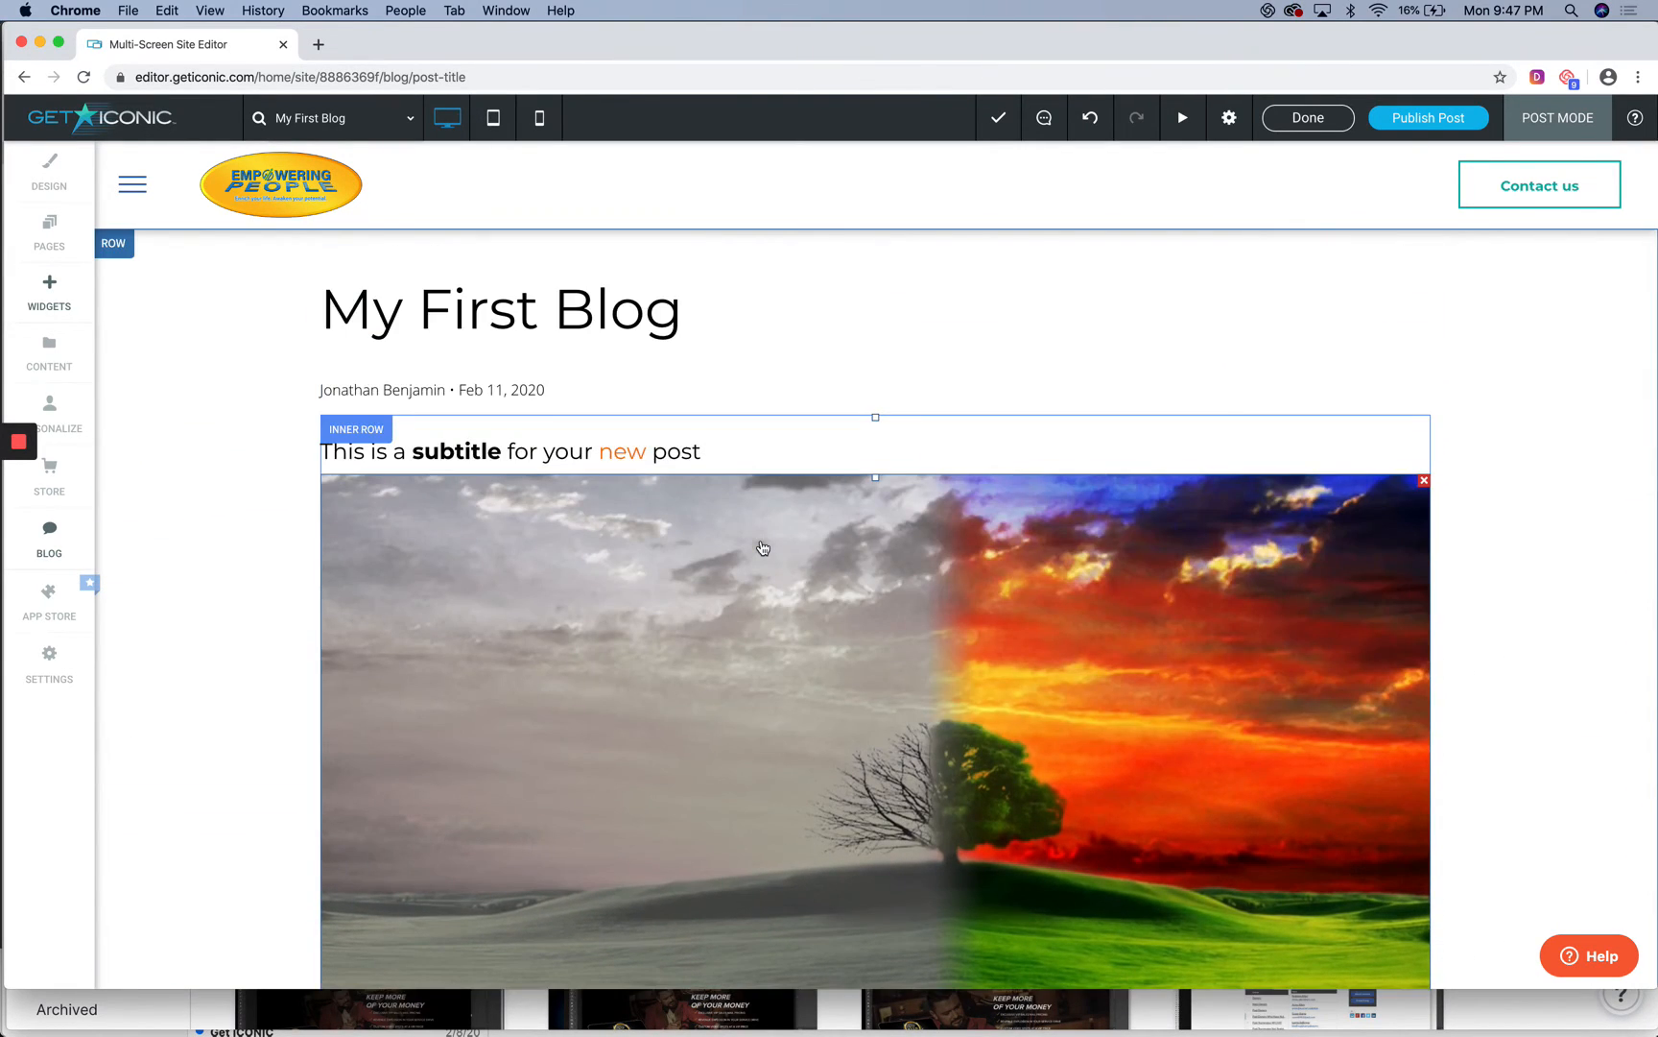
scroll(764, 548, "down", 15)
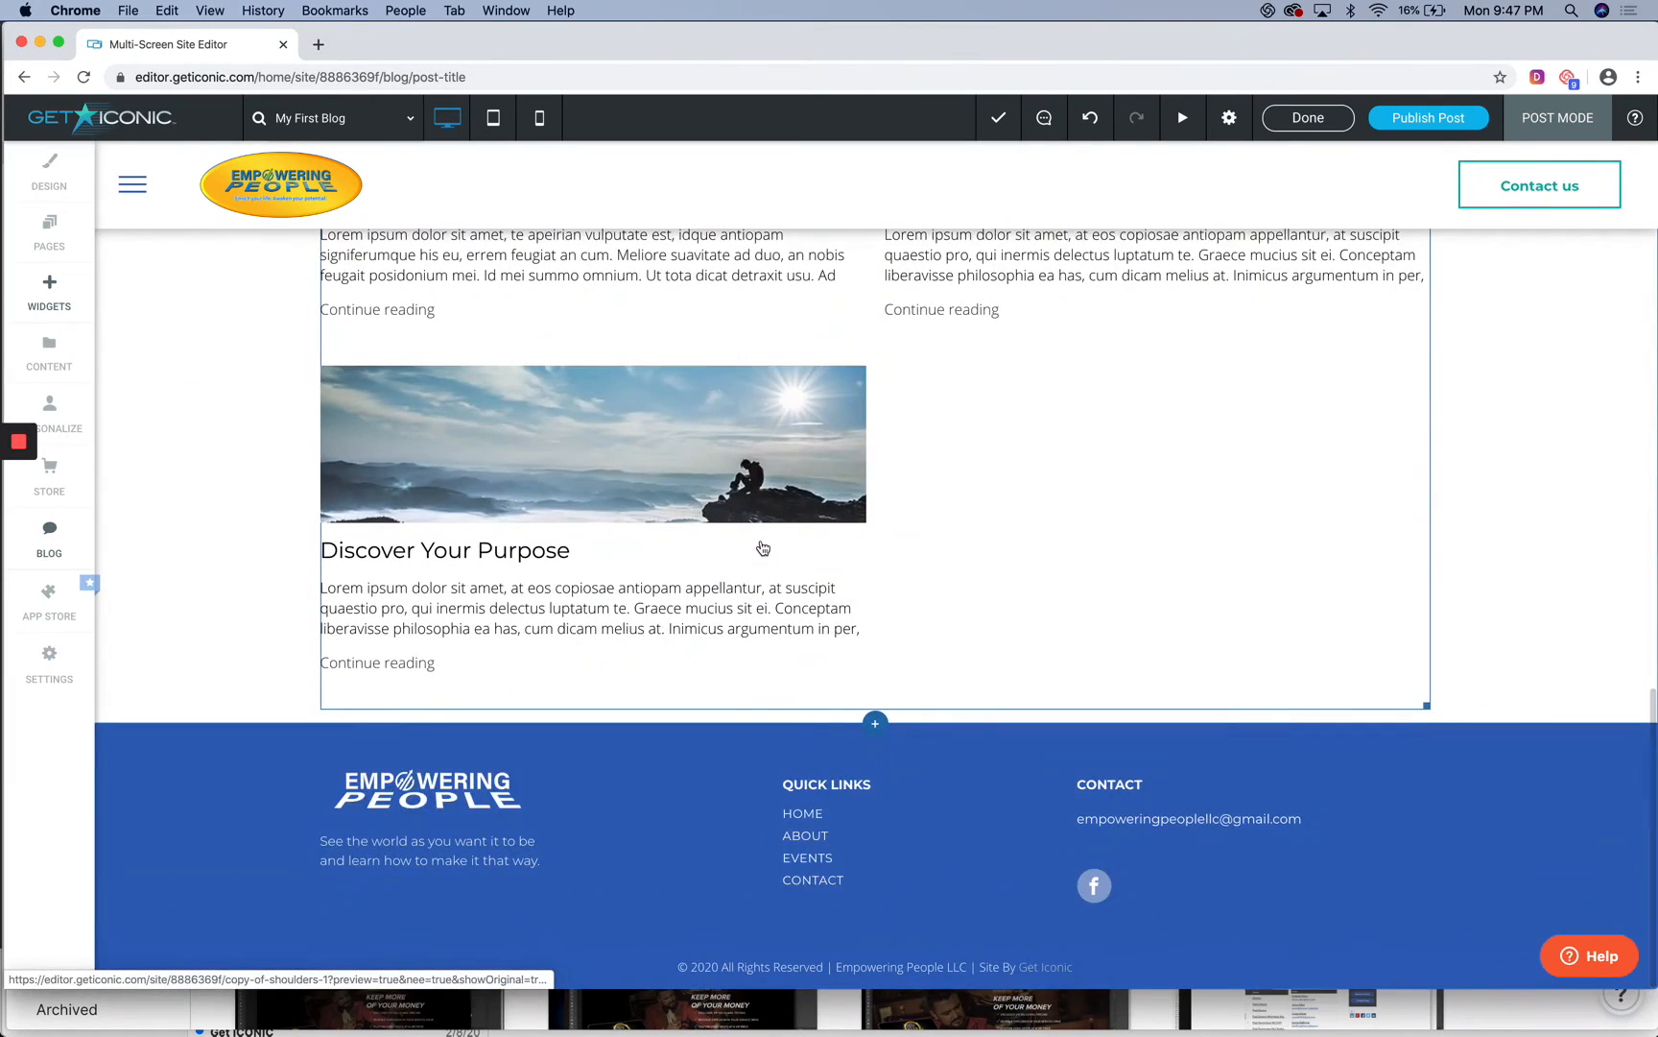
scroll(763, 548, "up", 15)
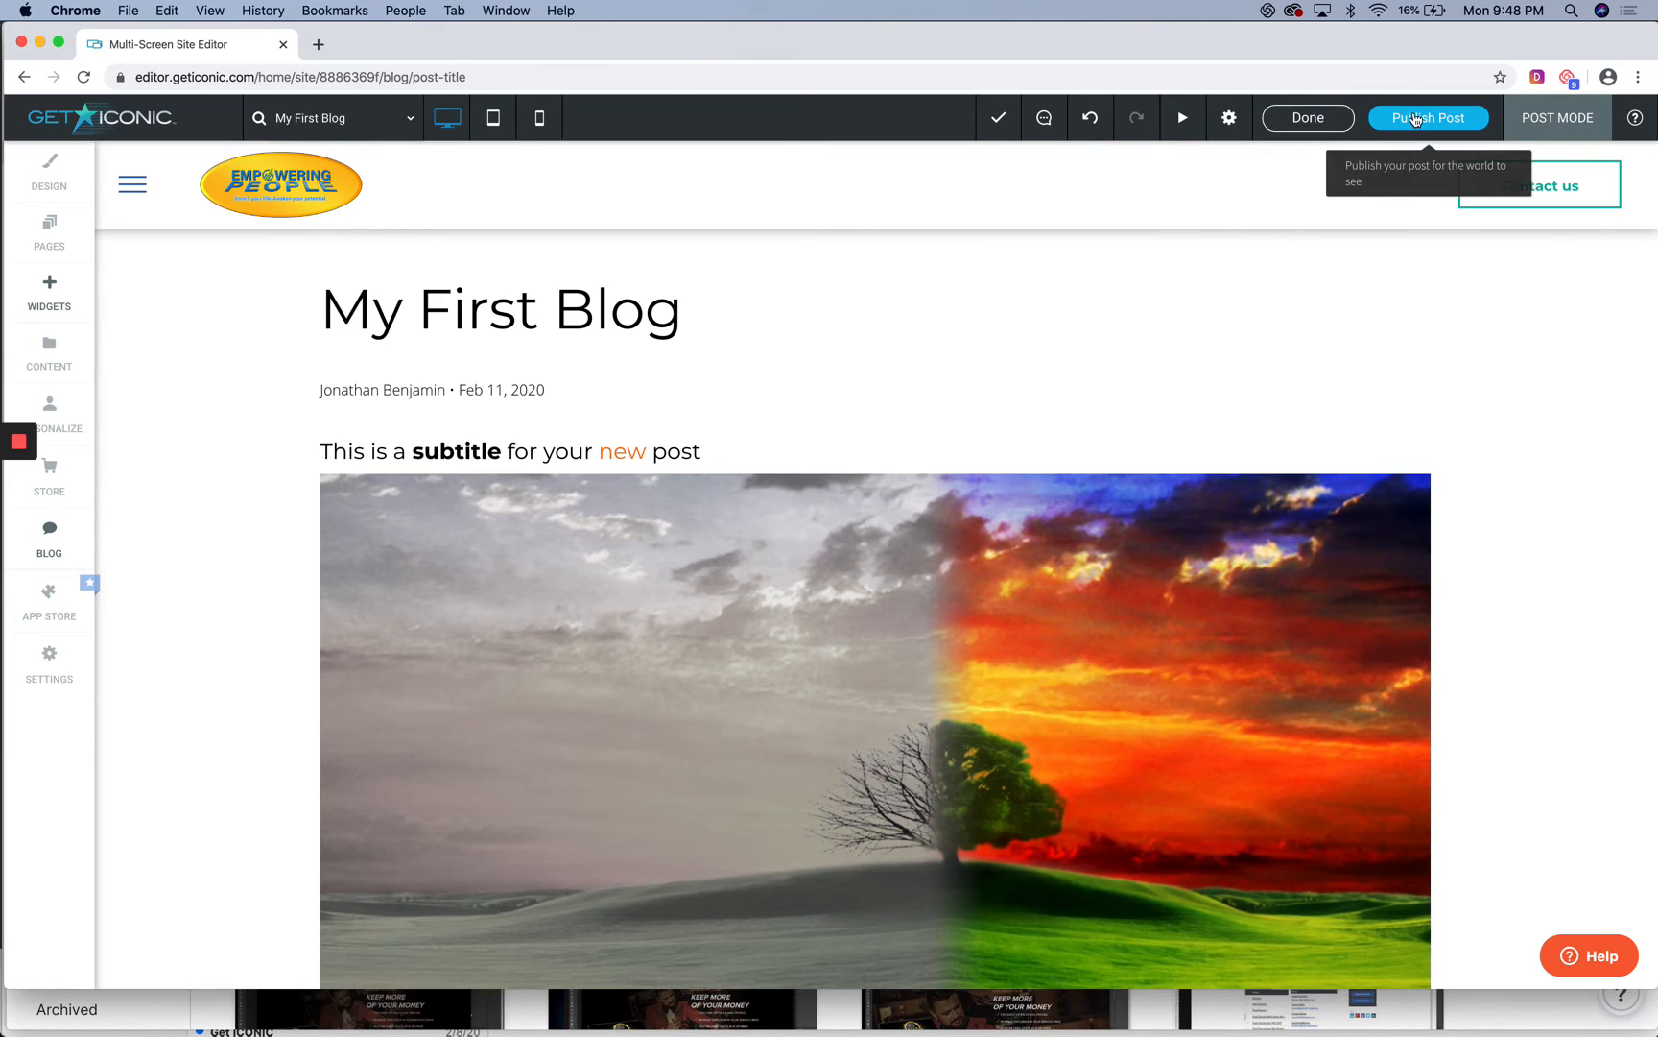
Exit post editing and copy the post URL from the settings of the My First Blog post.
left_click(1310, 119)
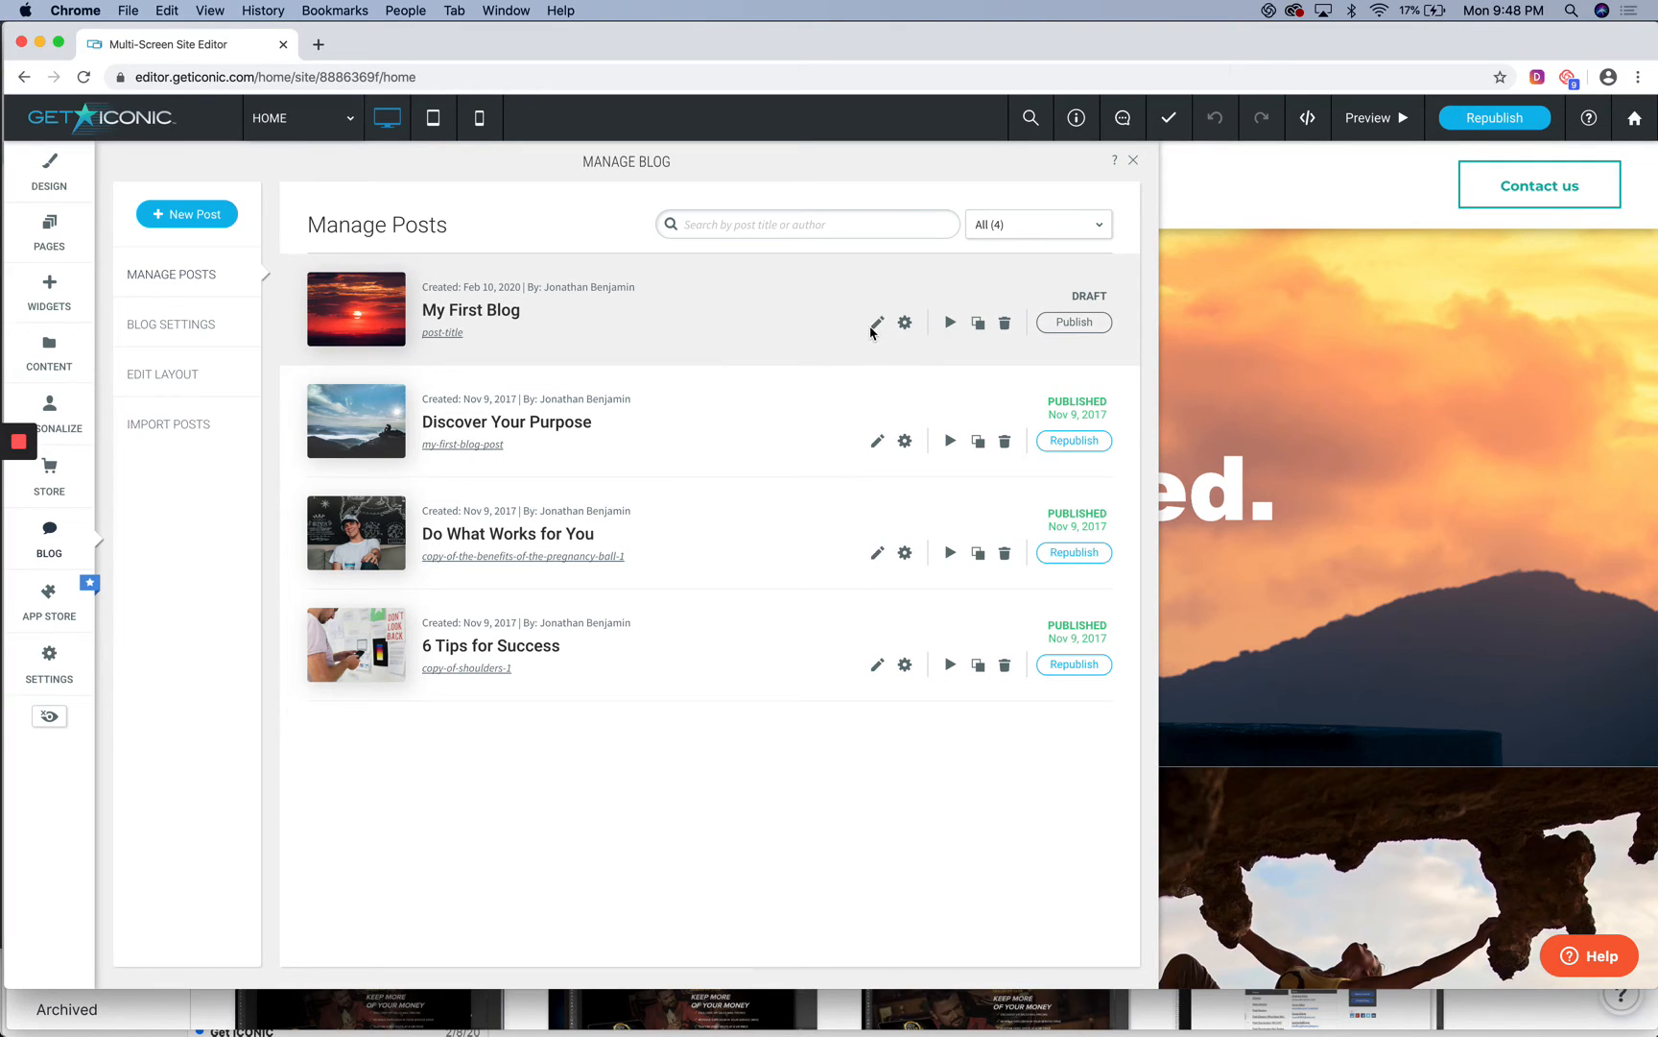
left_click(903, 328)
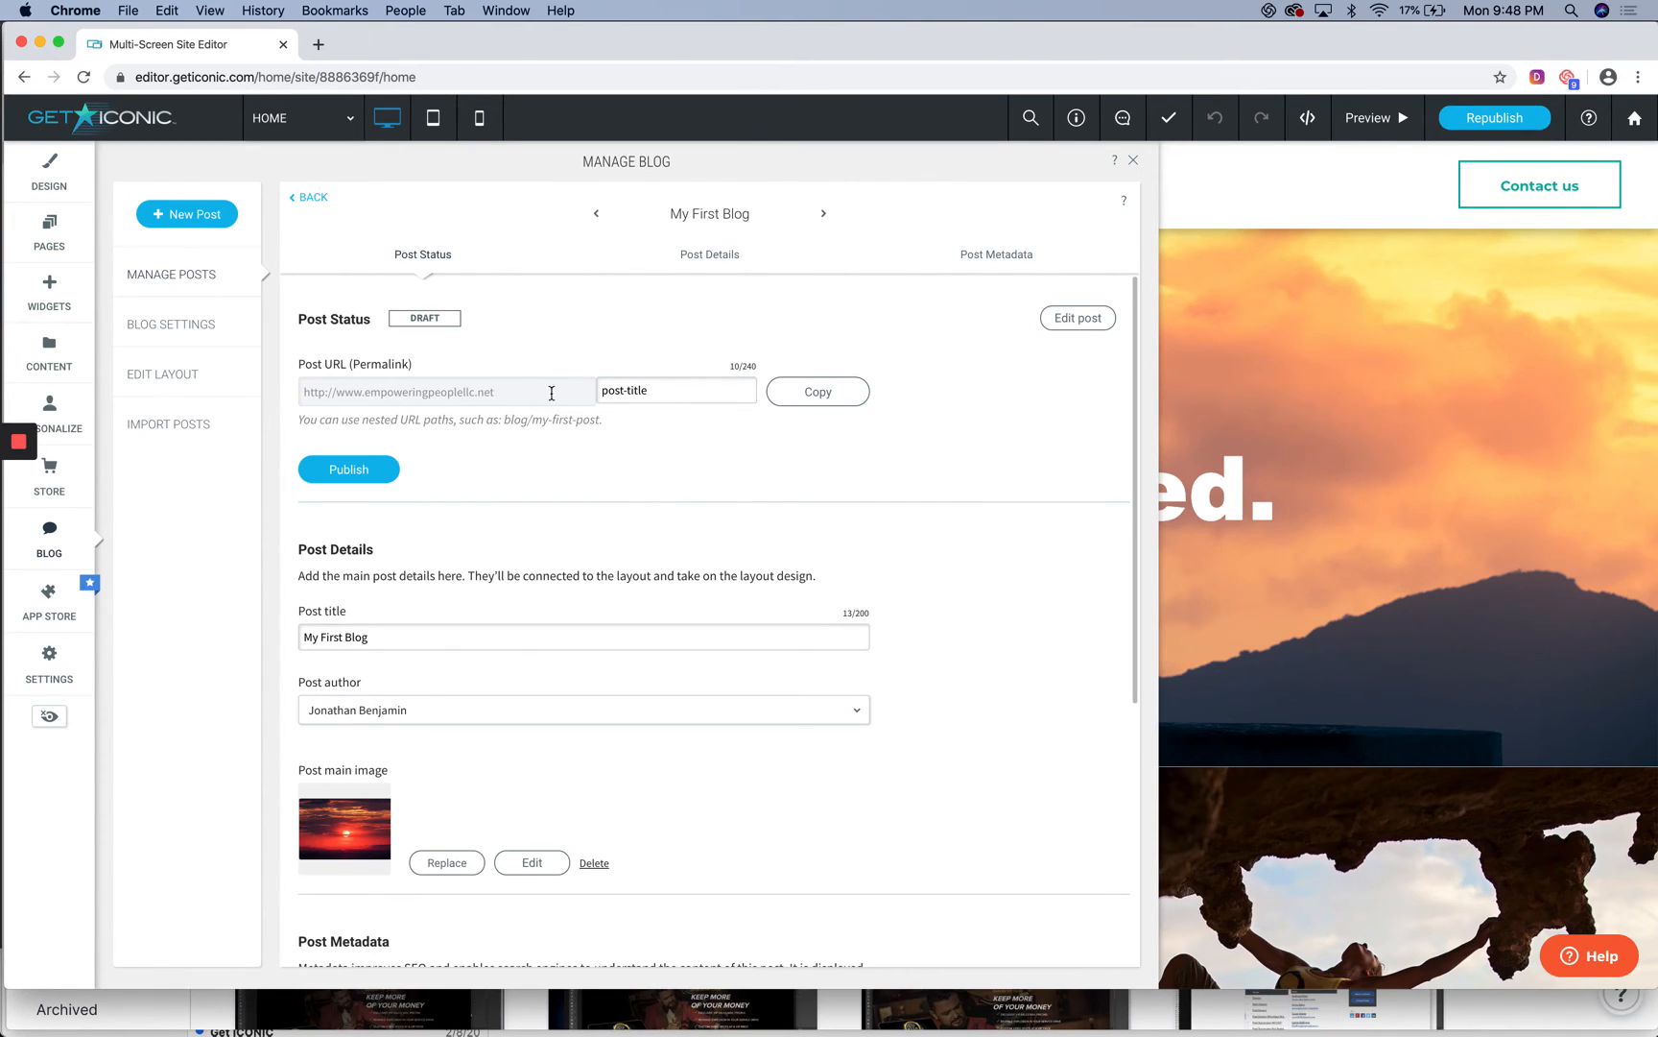
left_click(814, 395)
Examine the status, details and metadata sections of the My First Blog post settings, including thumbnail, description and tags.
scroll(763, 438, "down", 4)
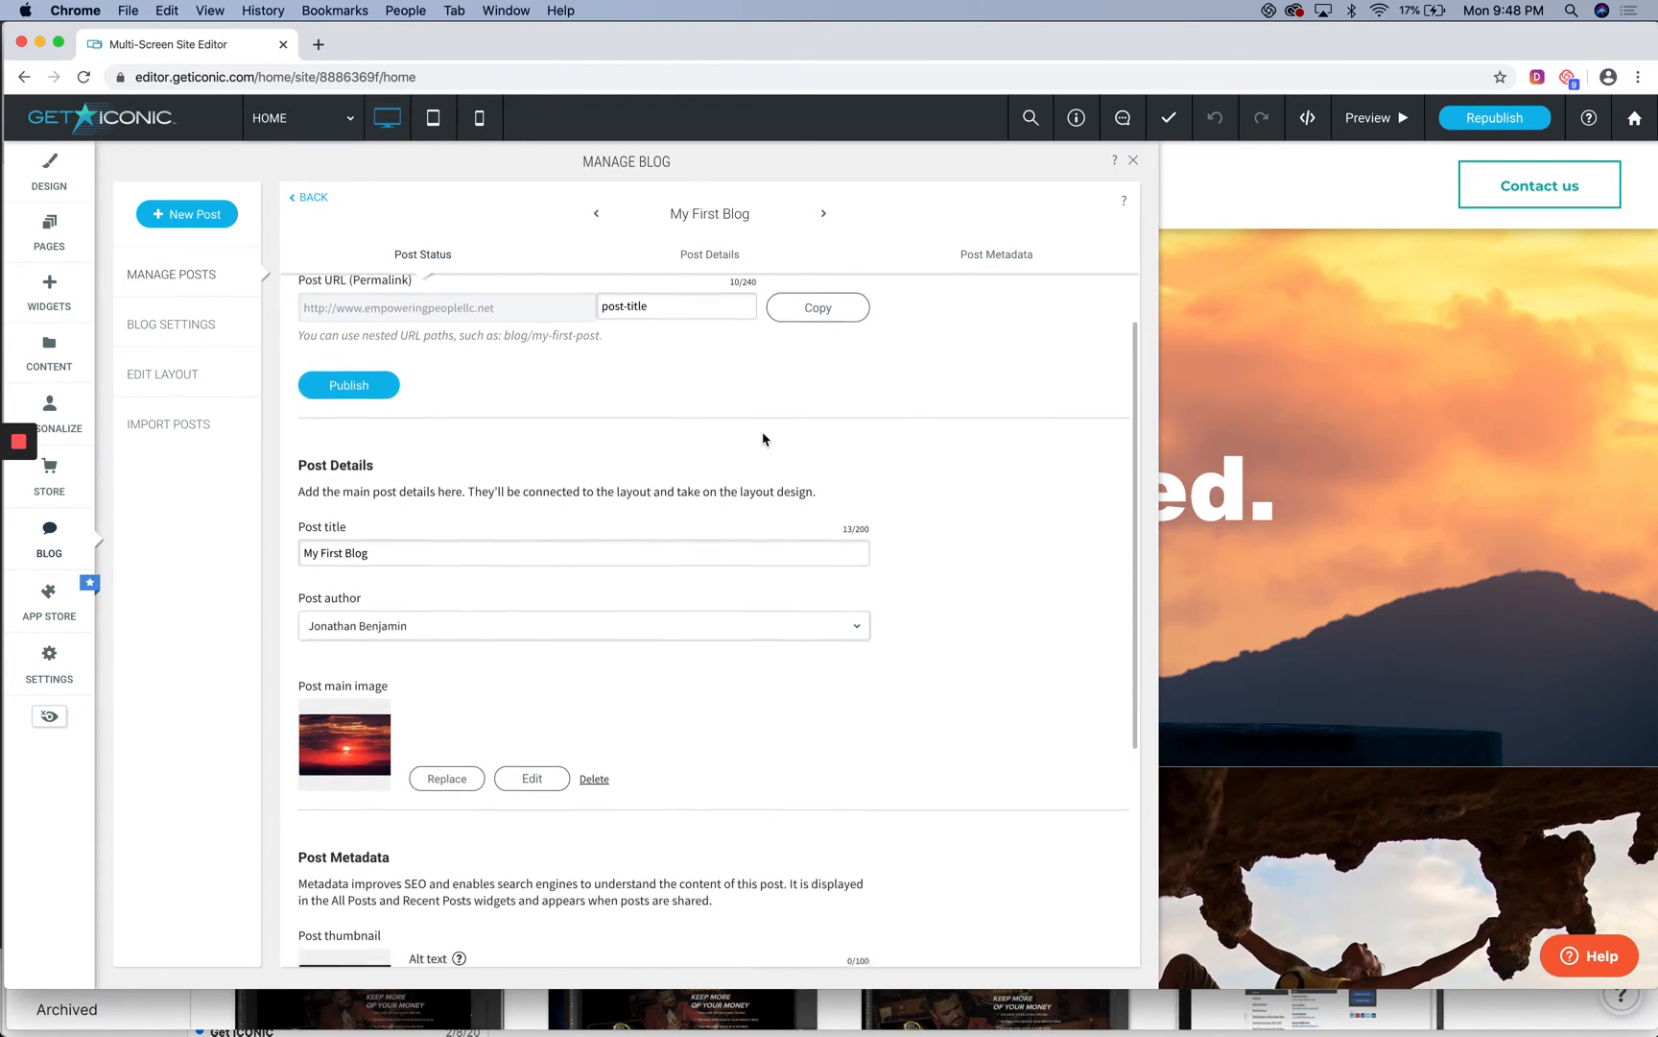
scroll(783, 667, "down", 2)
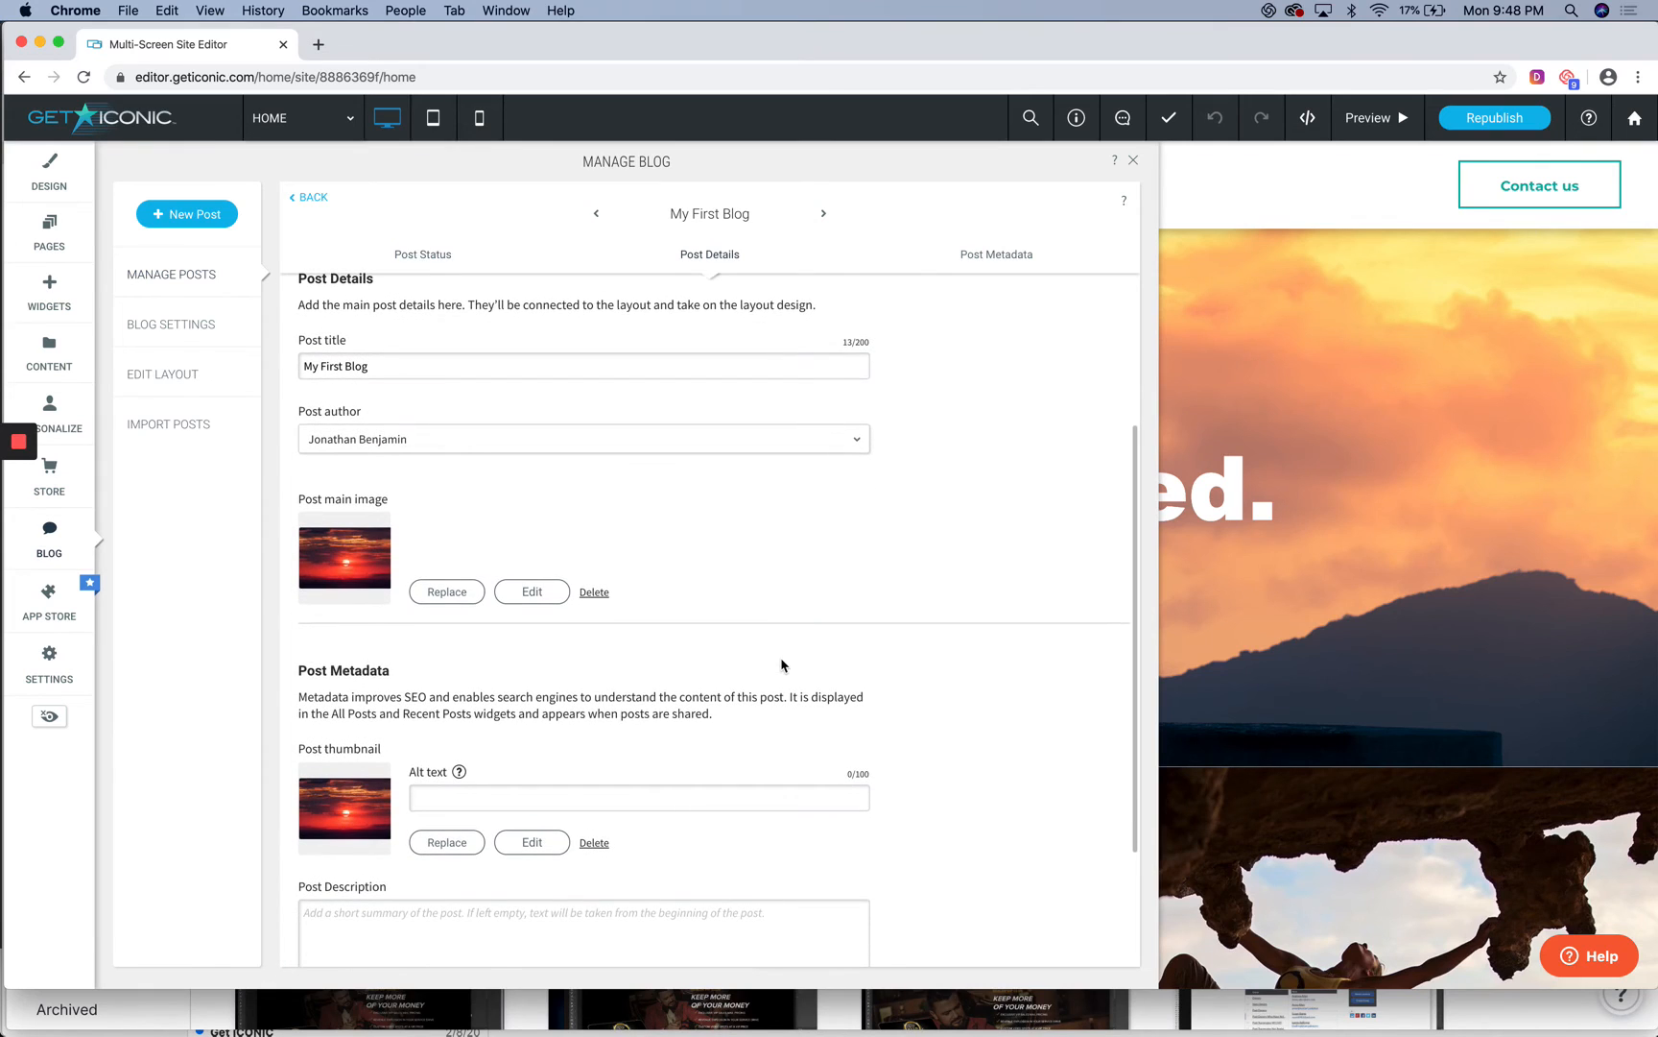
scroll(552, 561, "down", 3)
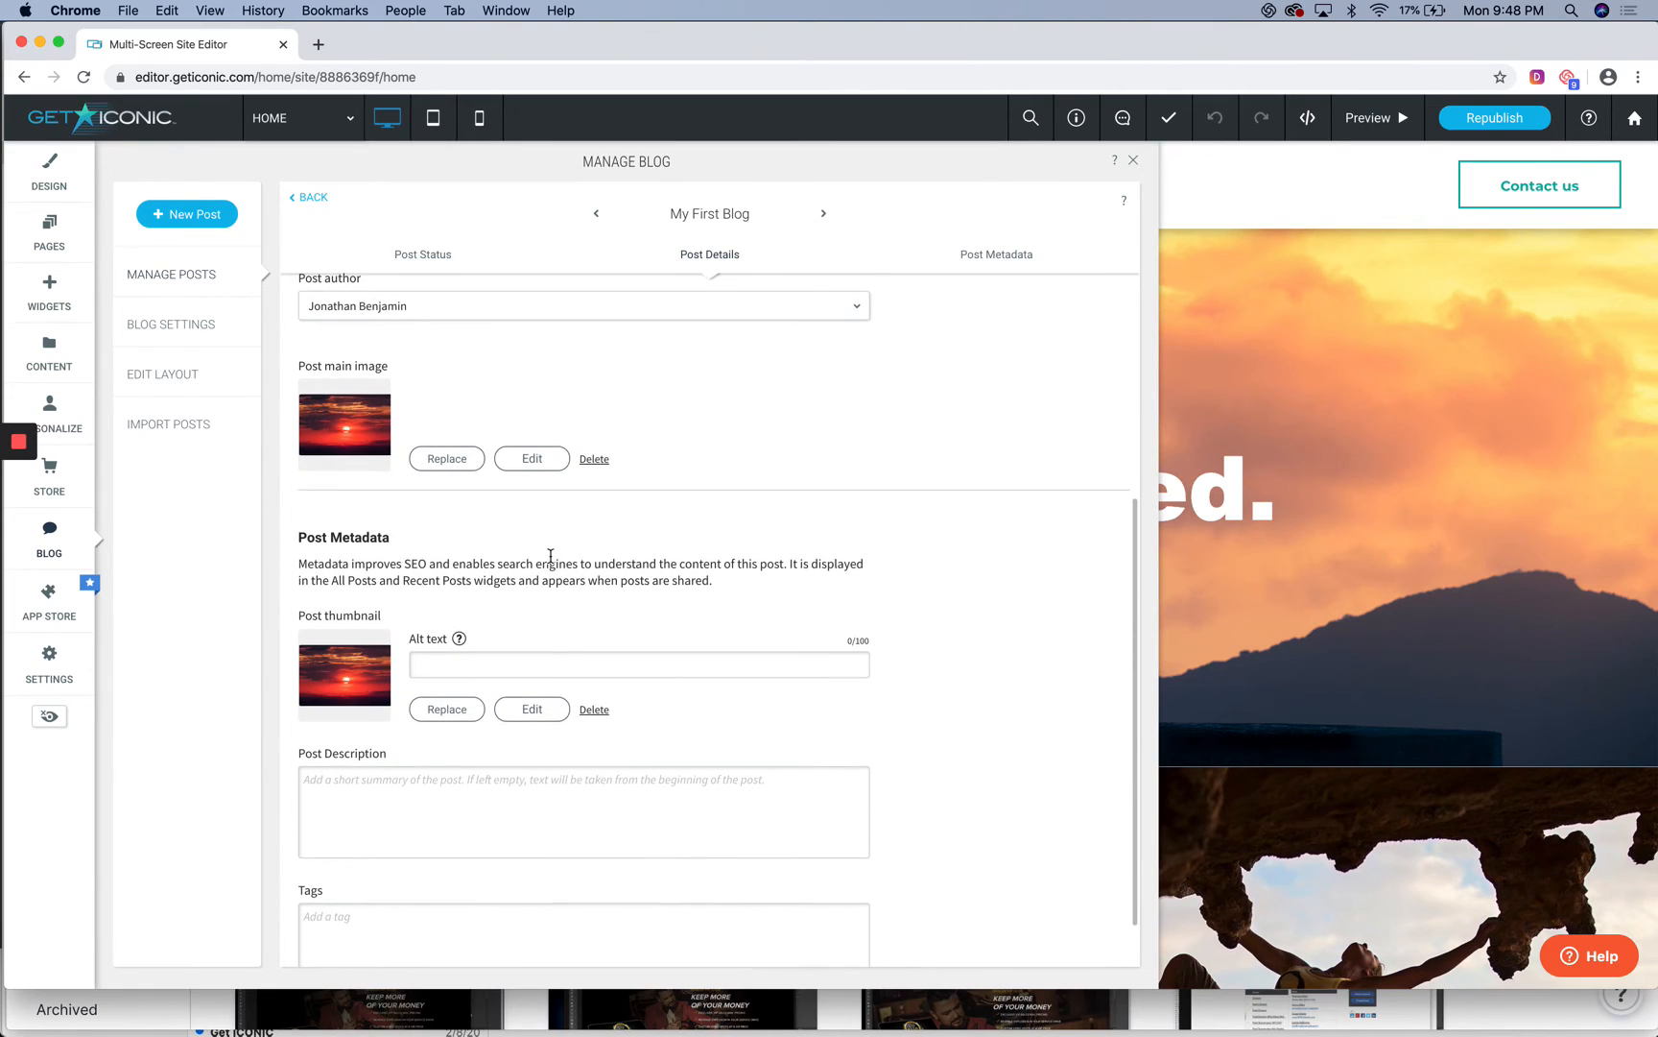
scroll(660, 664, "down", 3)
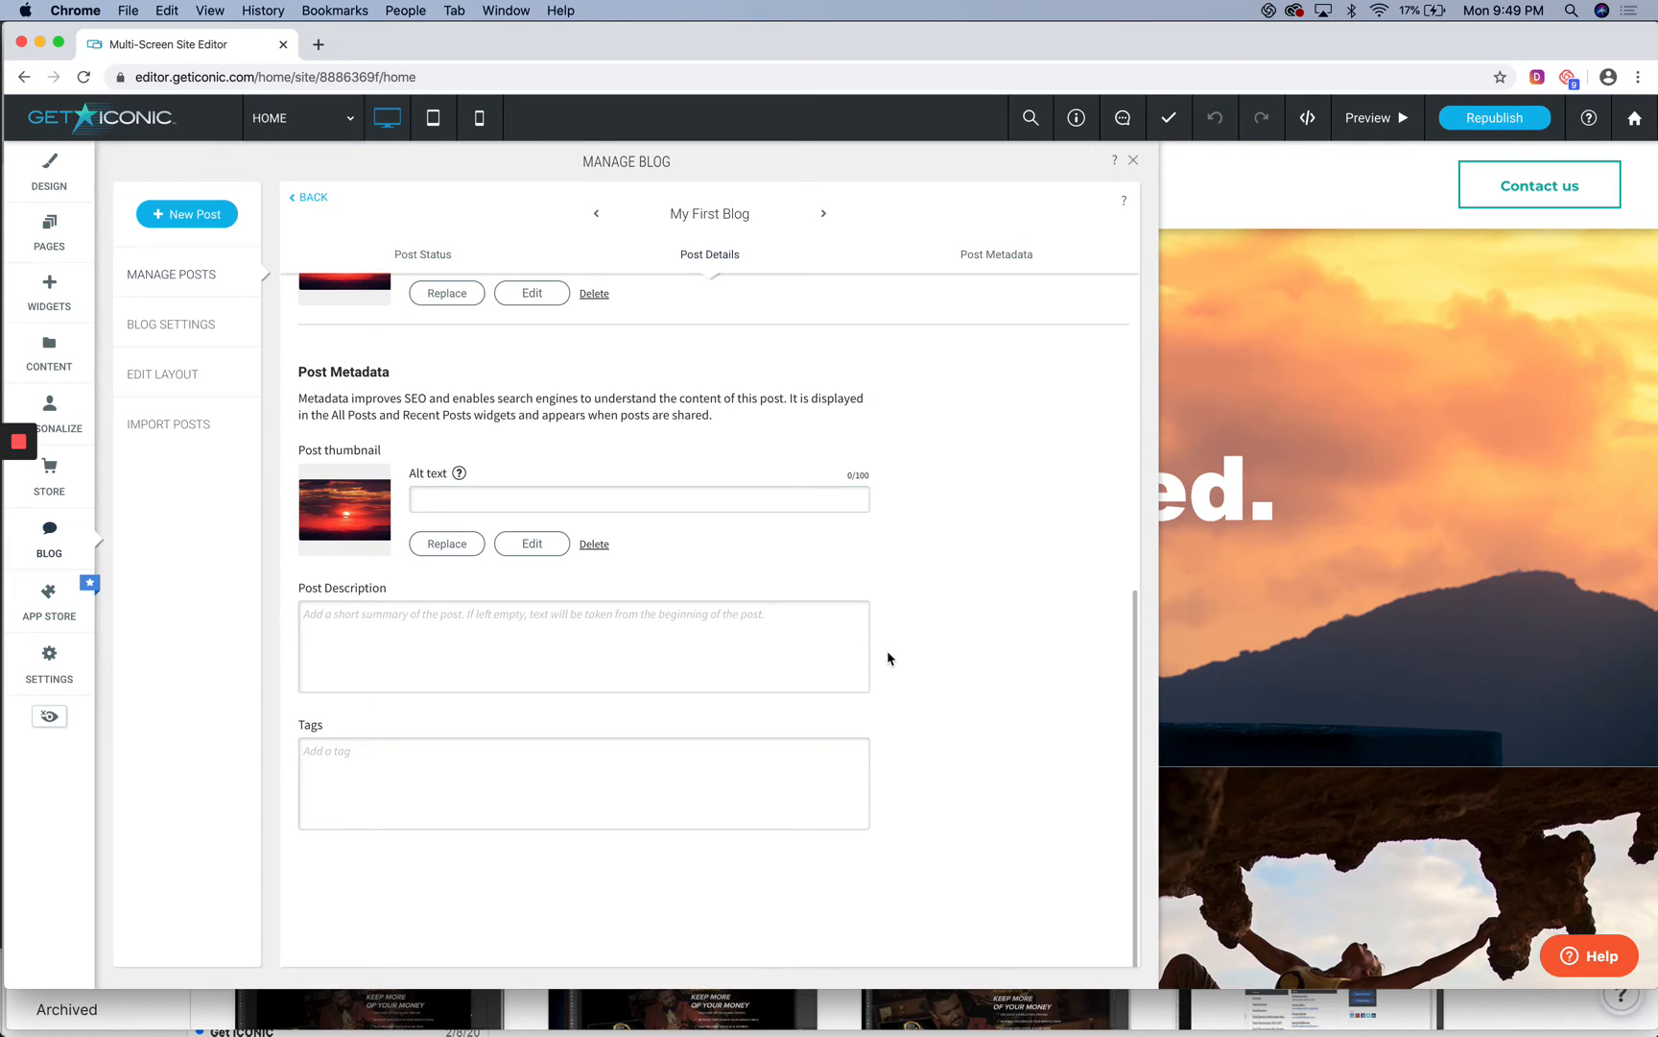
scroll(887, 657, "up", 2)
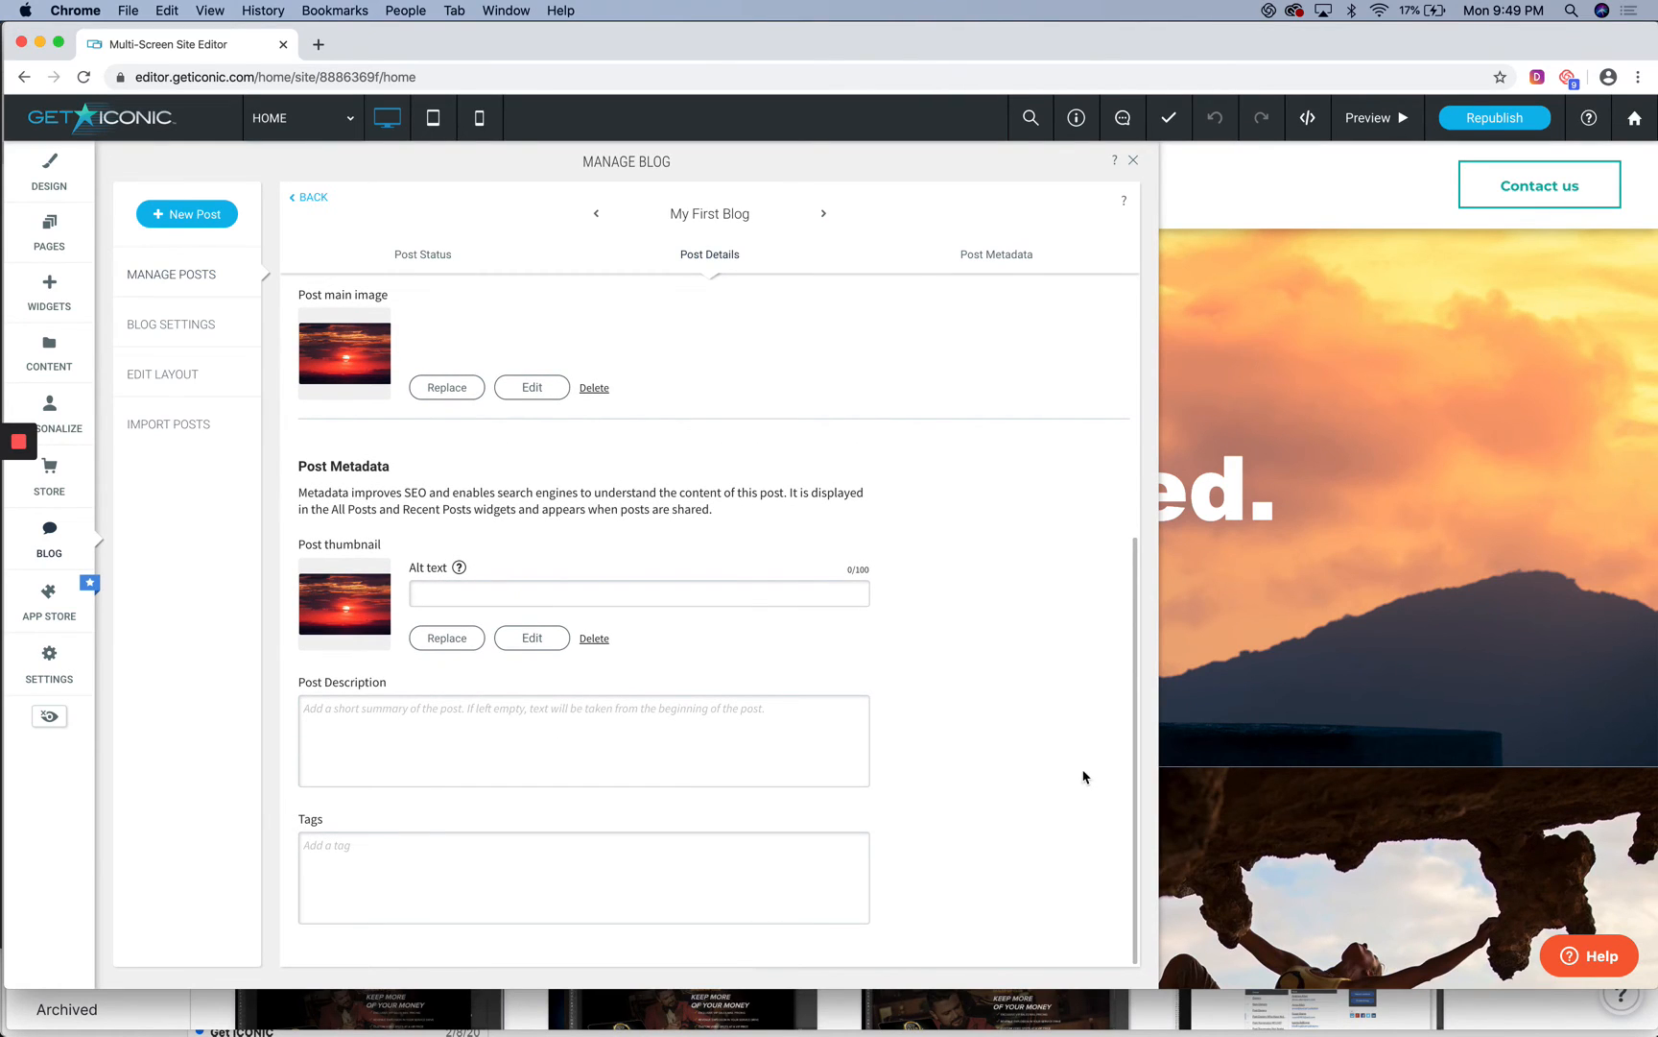
scroll(1020, 826, "up", 2)
scroll(866, 857, "up", 8)
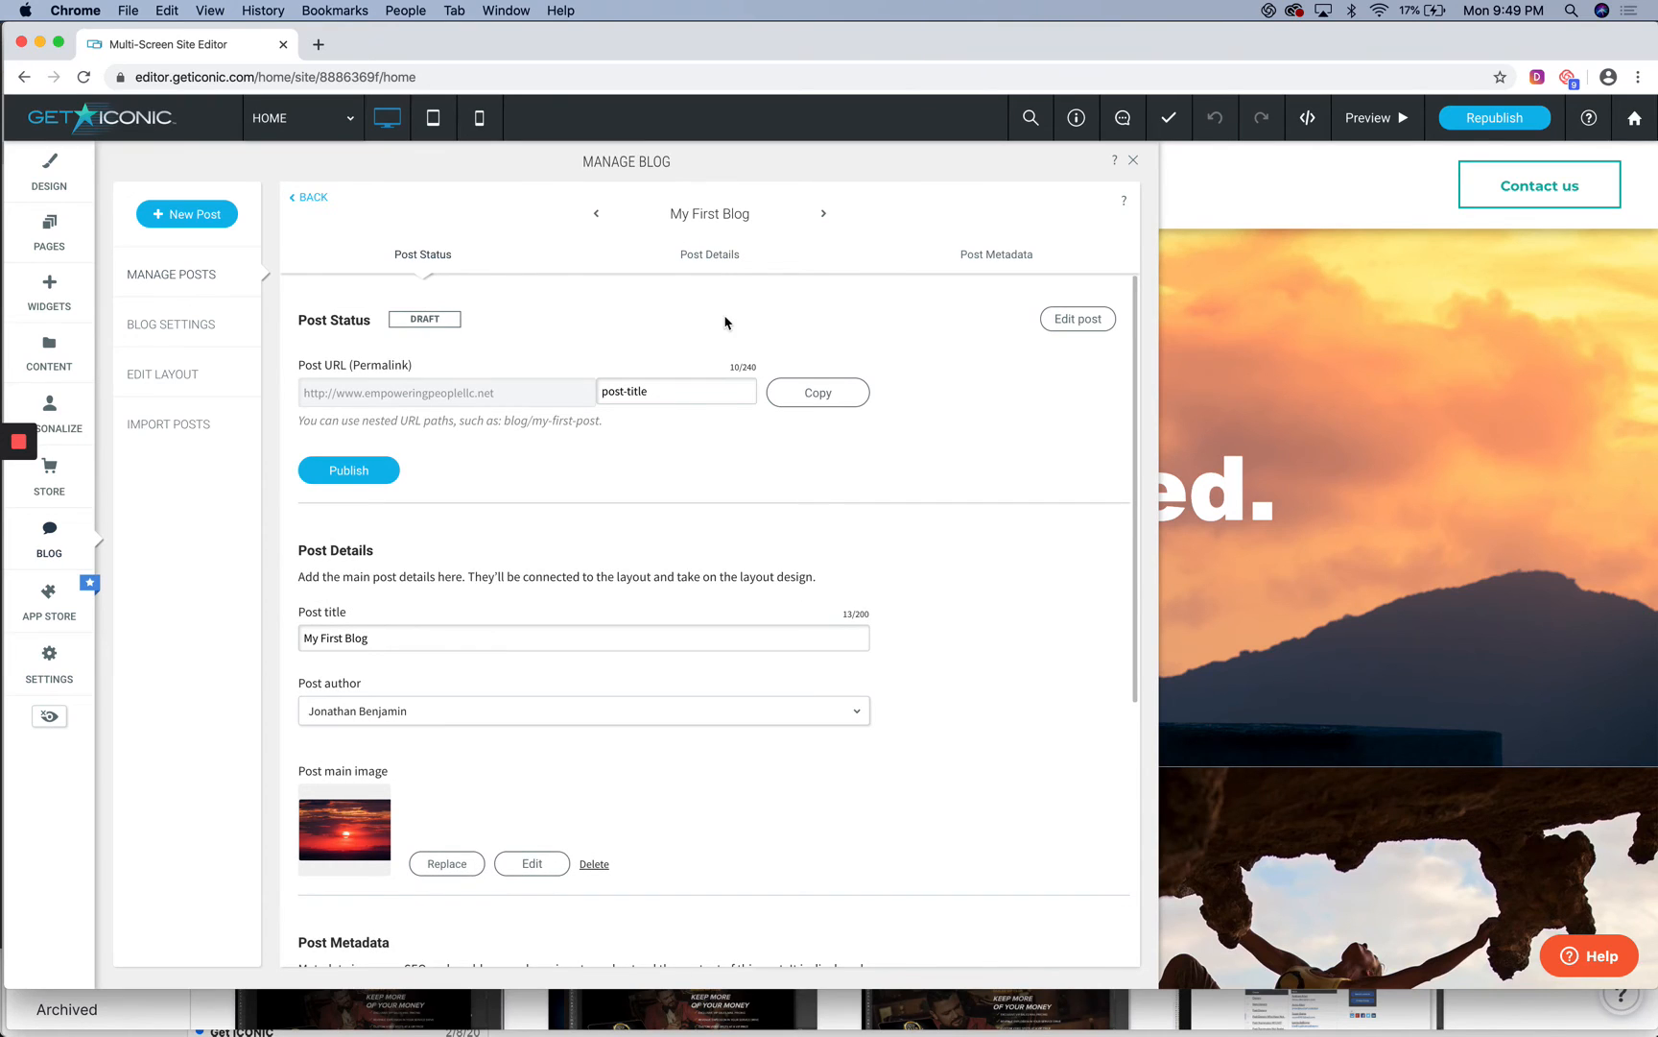
left_click(706, 259)
left_click(992, 259)
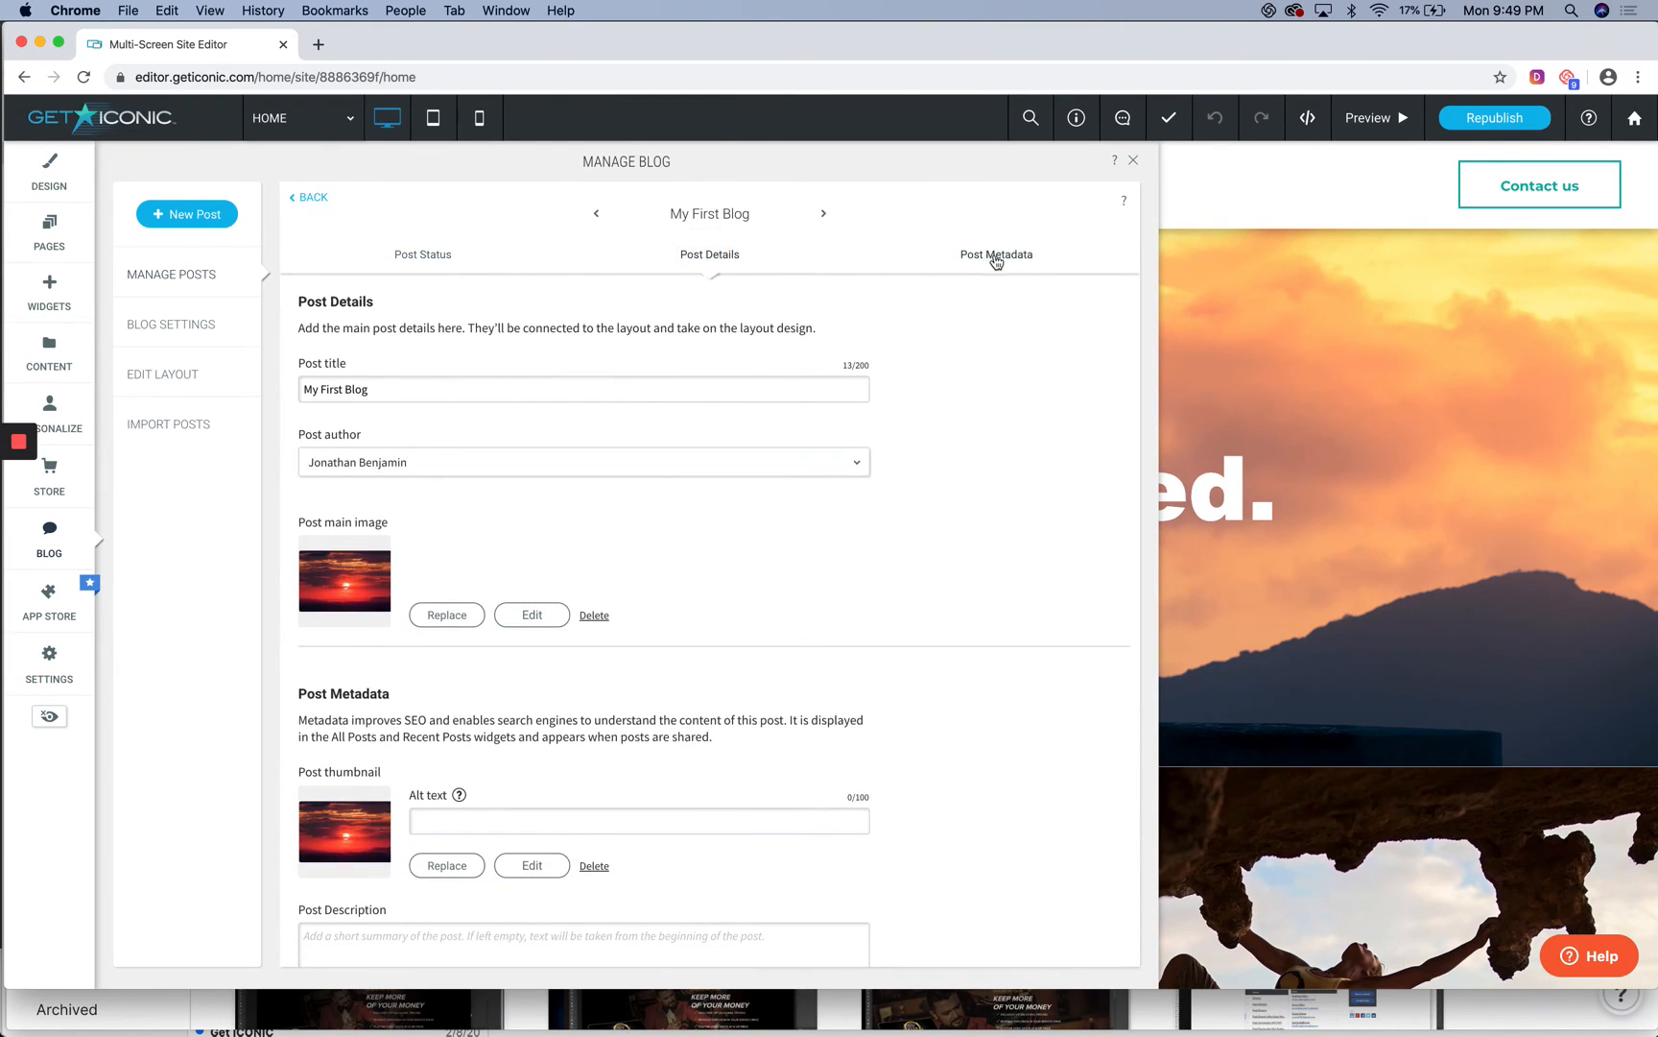
scroll(827, 592, "up", 10)
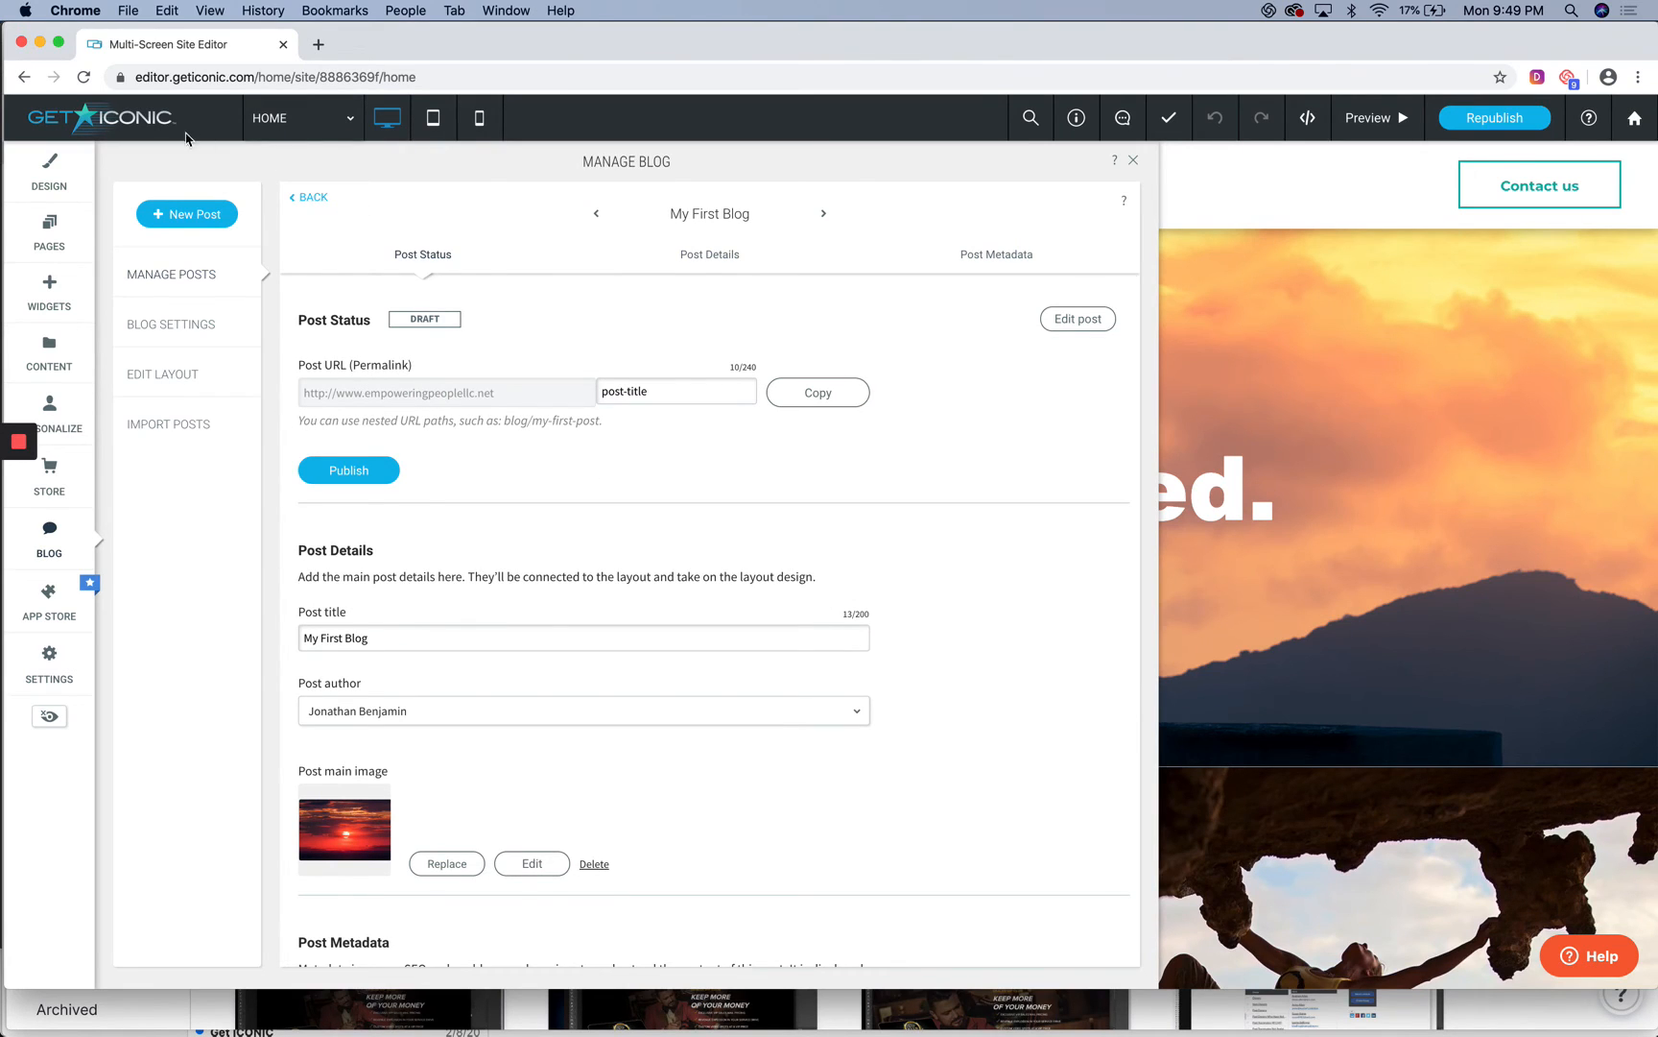
Return to the post list and examine the blog name, RSS blog title and description fields in the blog settings.
left_click(310, 198)
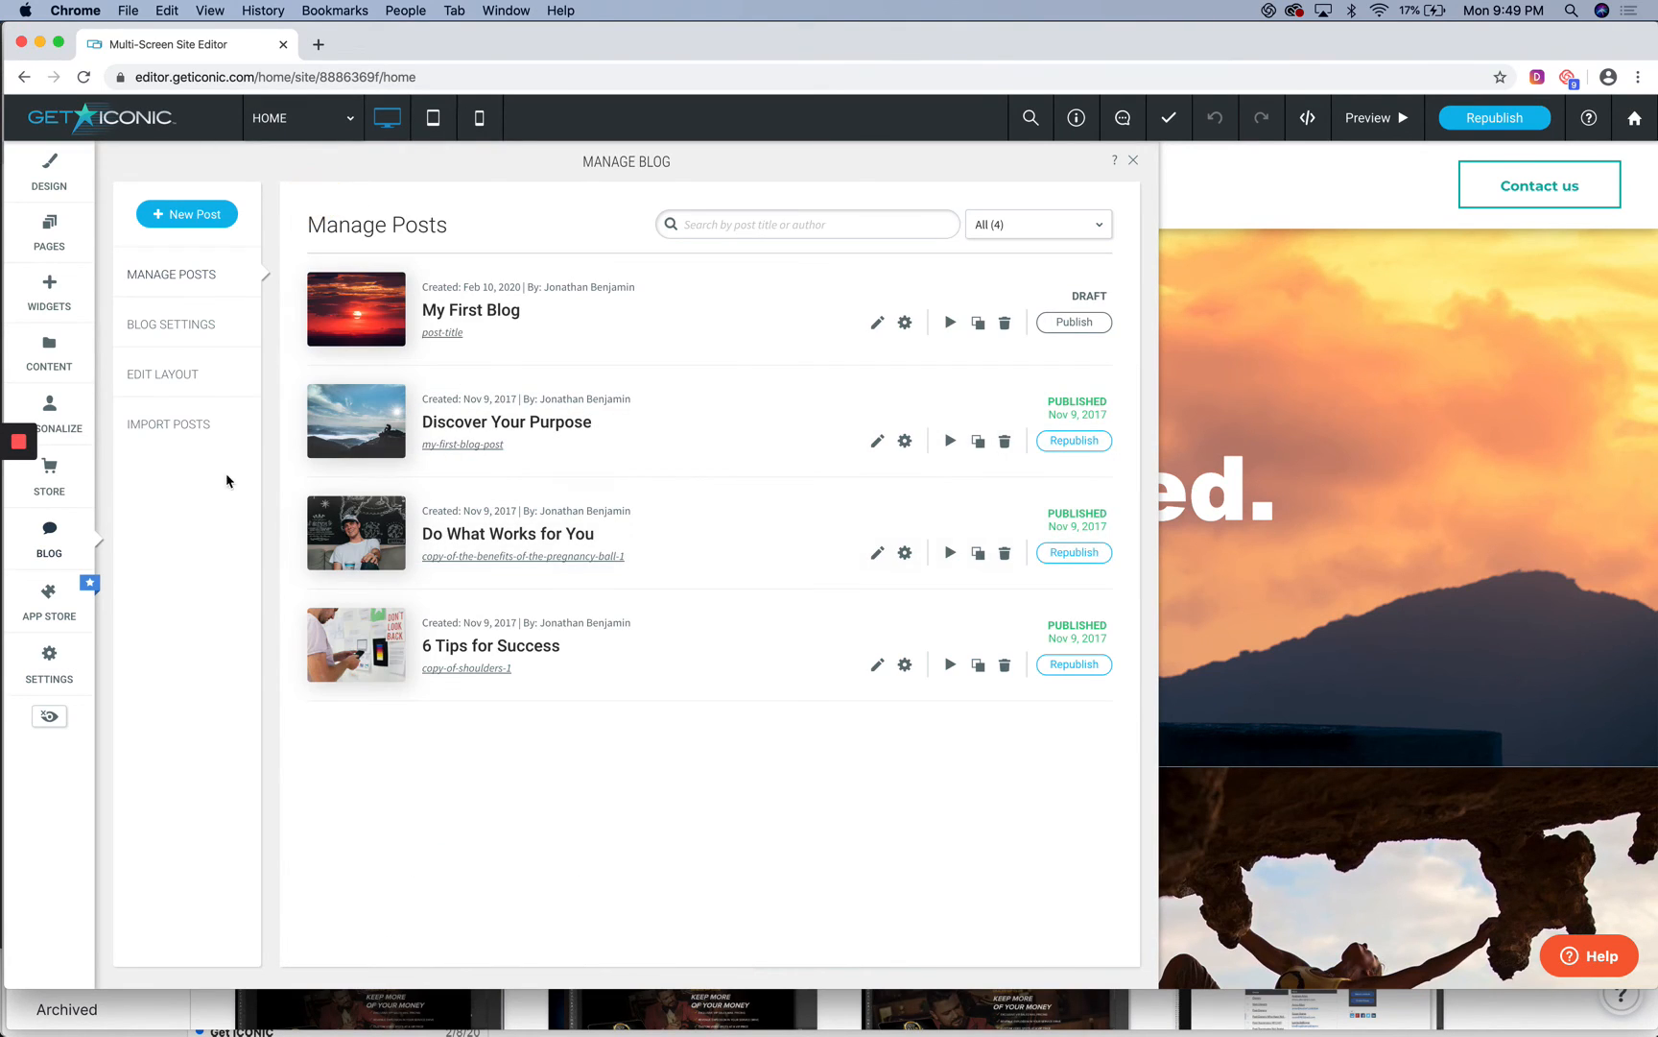
left_click(159, 334)
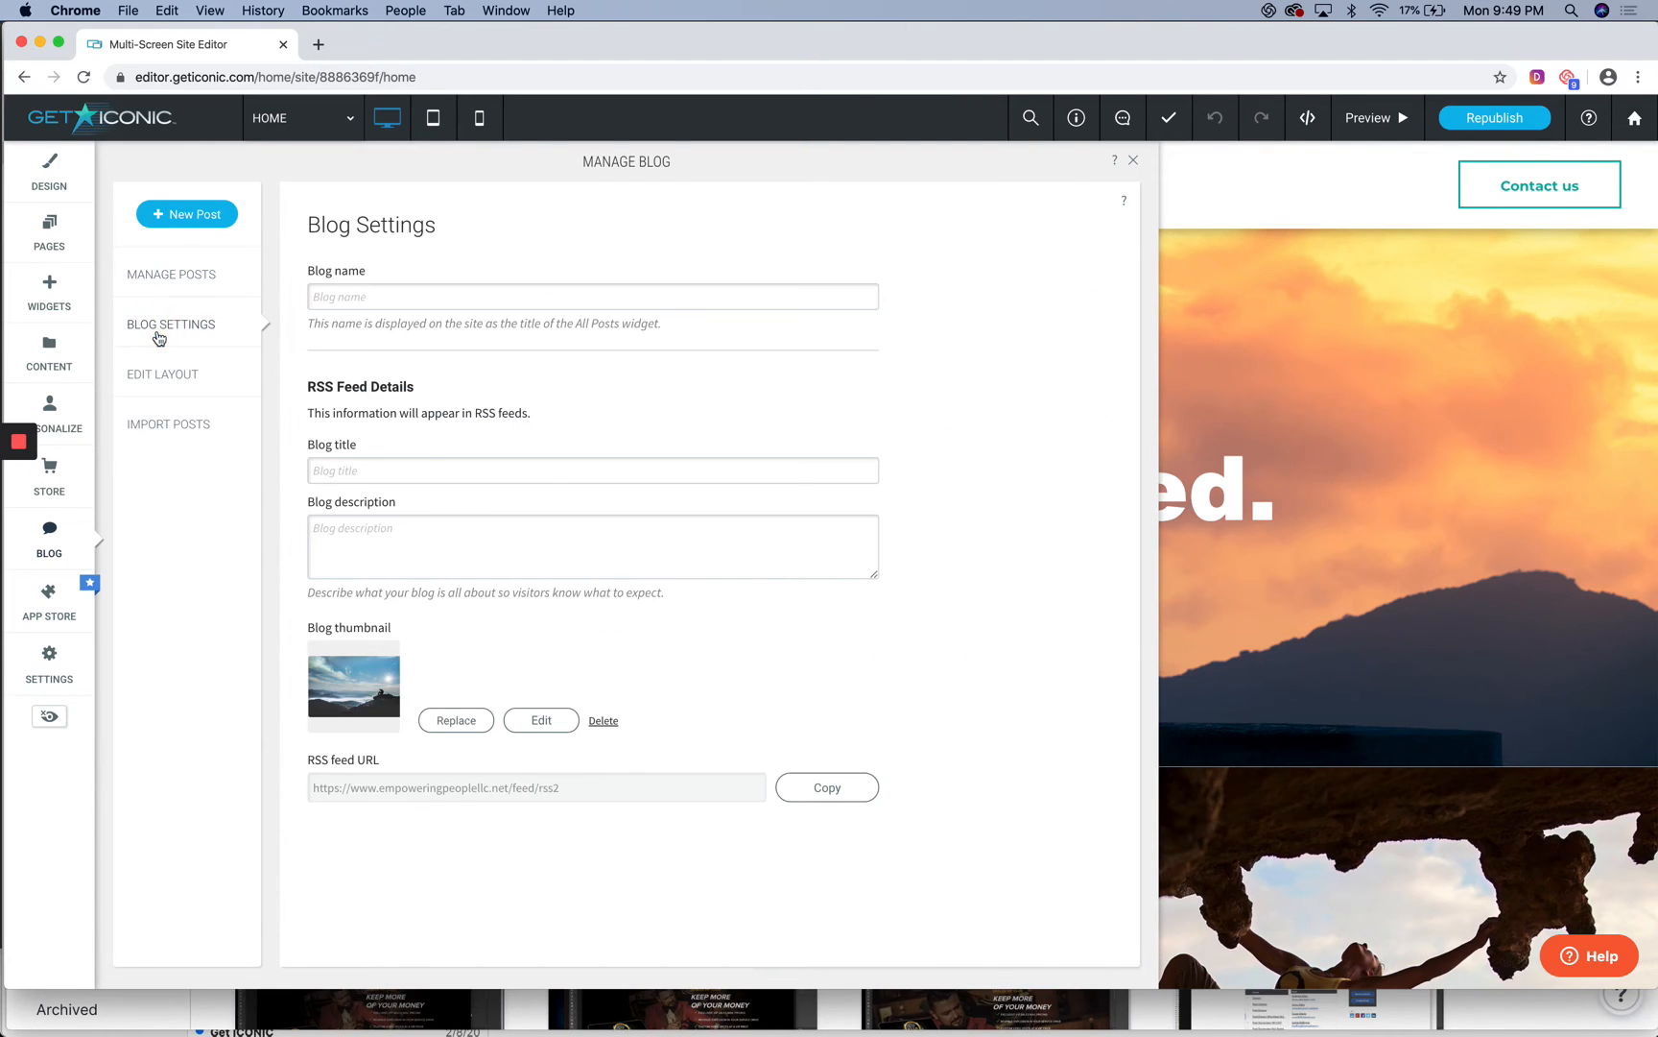
left_click(413, 299)
left_click(395, 474)
left_click(443, 561)
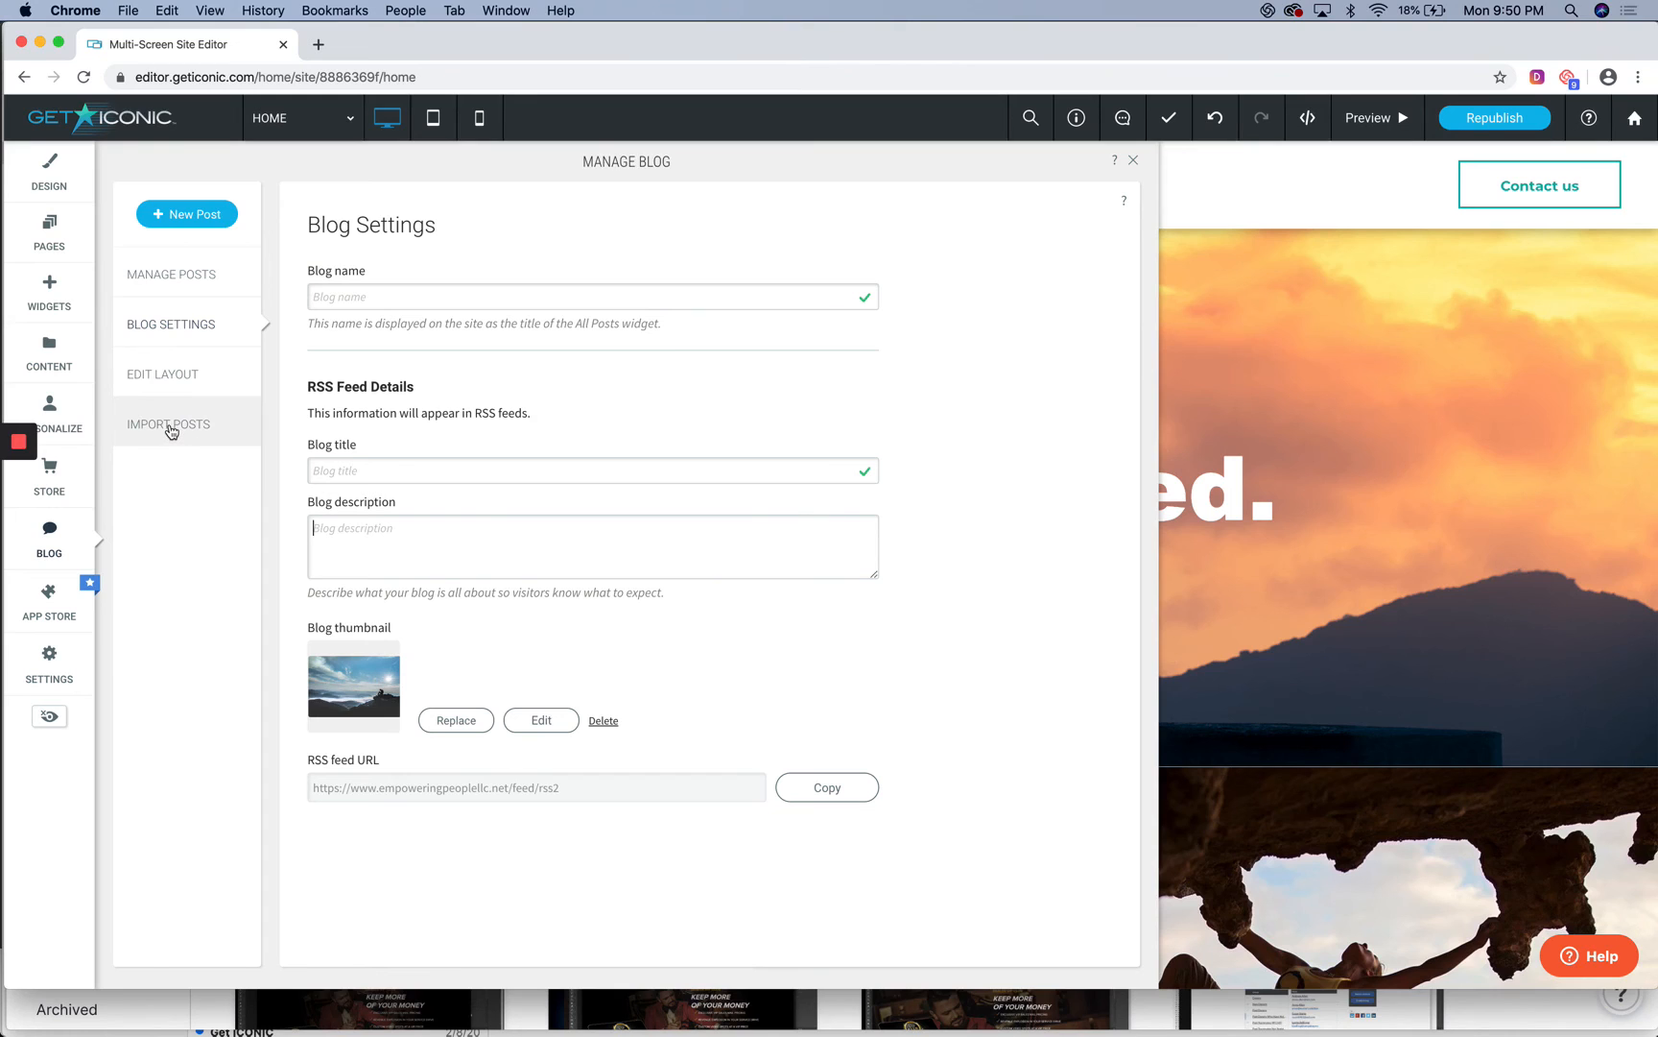
Look at the RSS feed URL field for importing external posts, and close the blog manager.
left_click(169, 424)
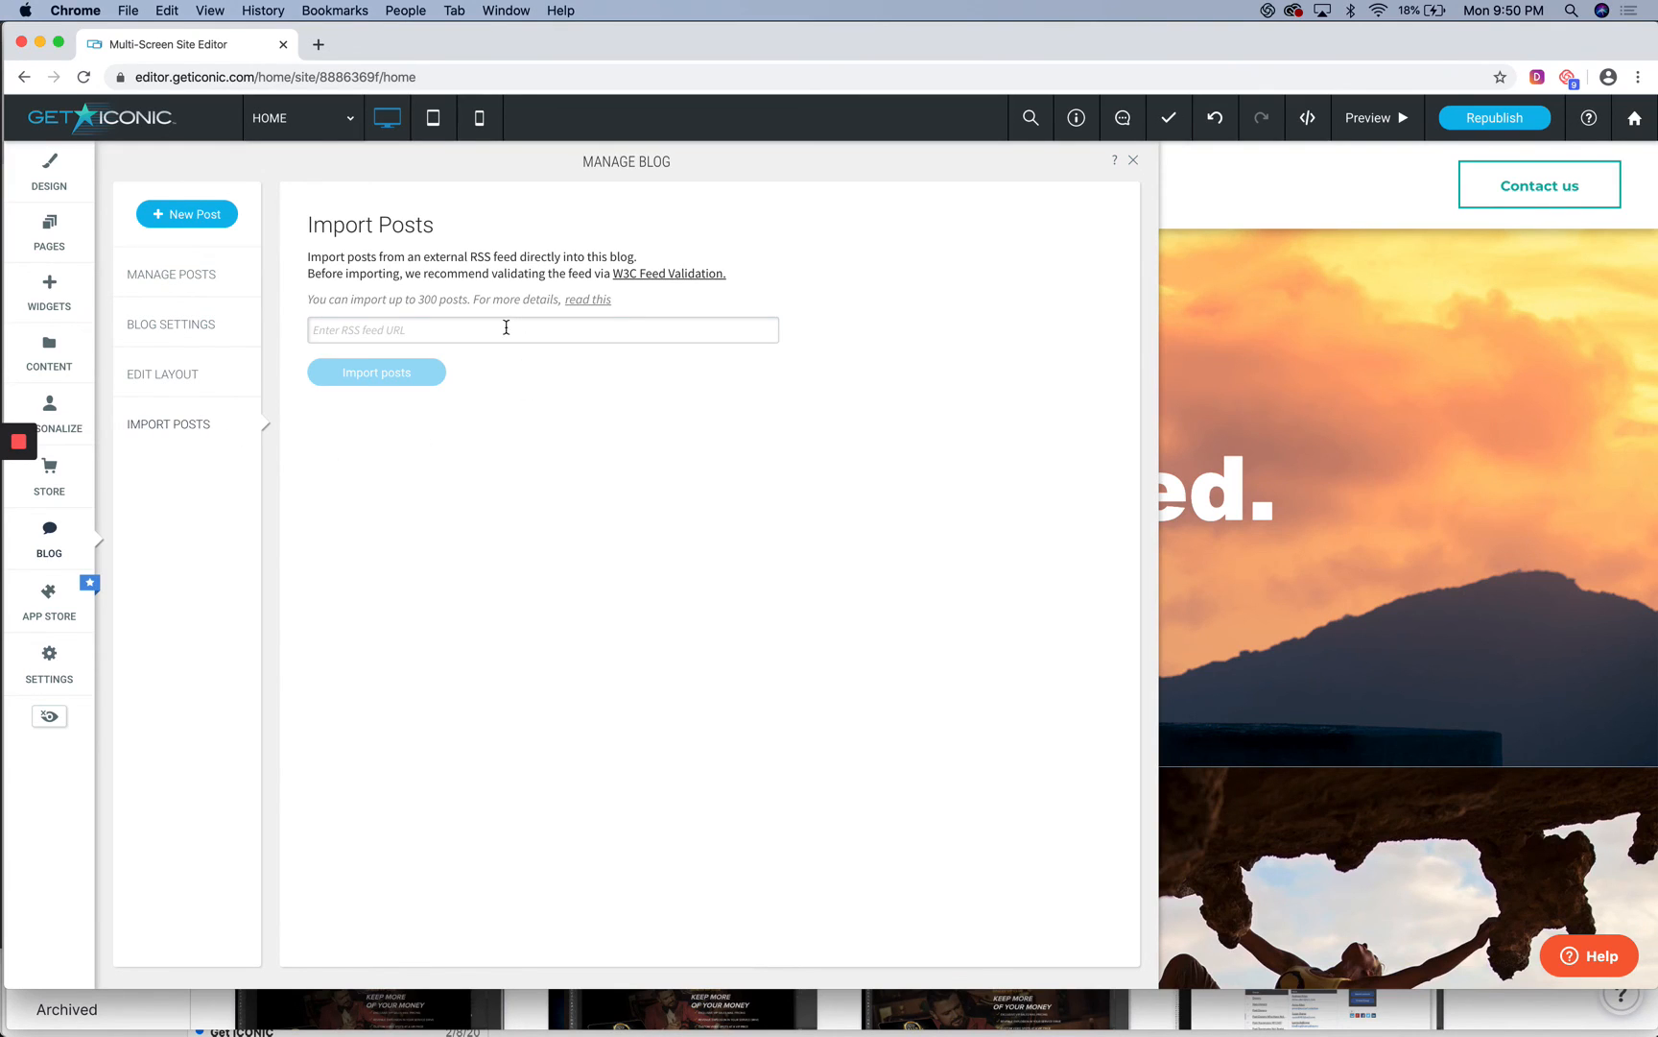
left_click(469, 323)
left_click(470, 330)
left_click(1134, 162)
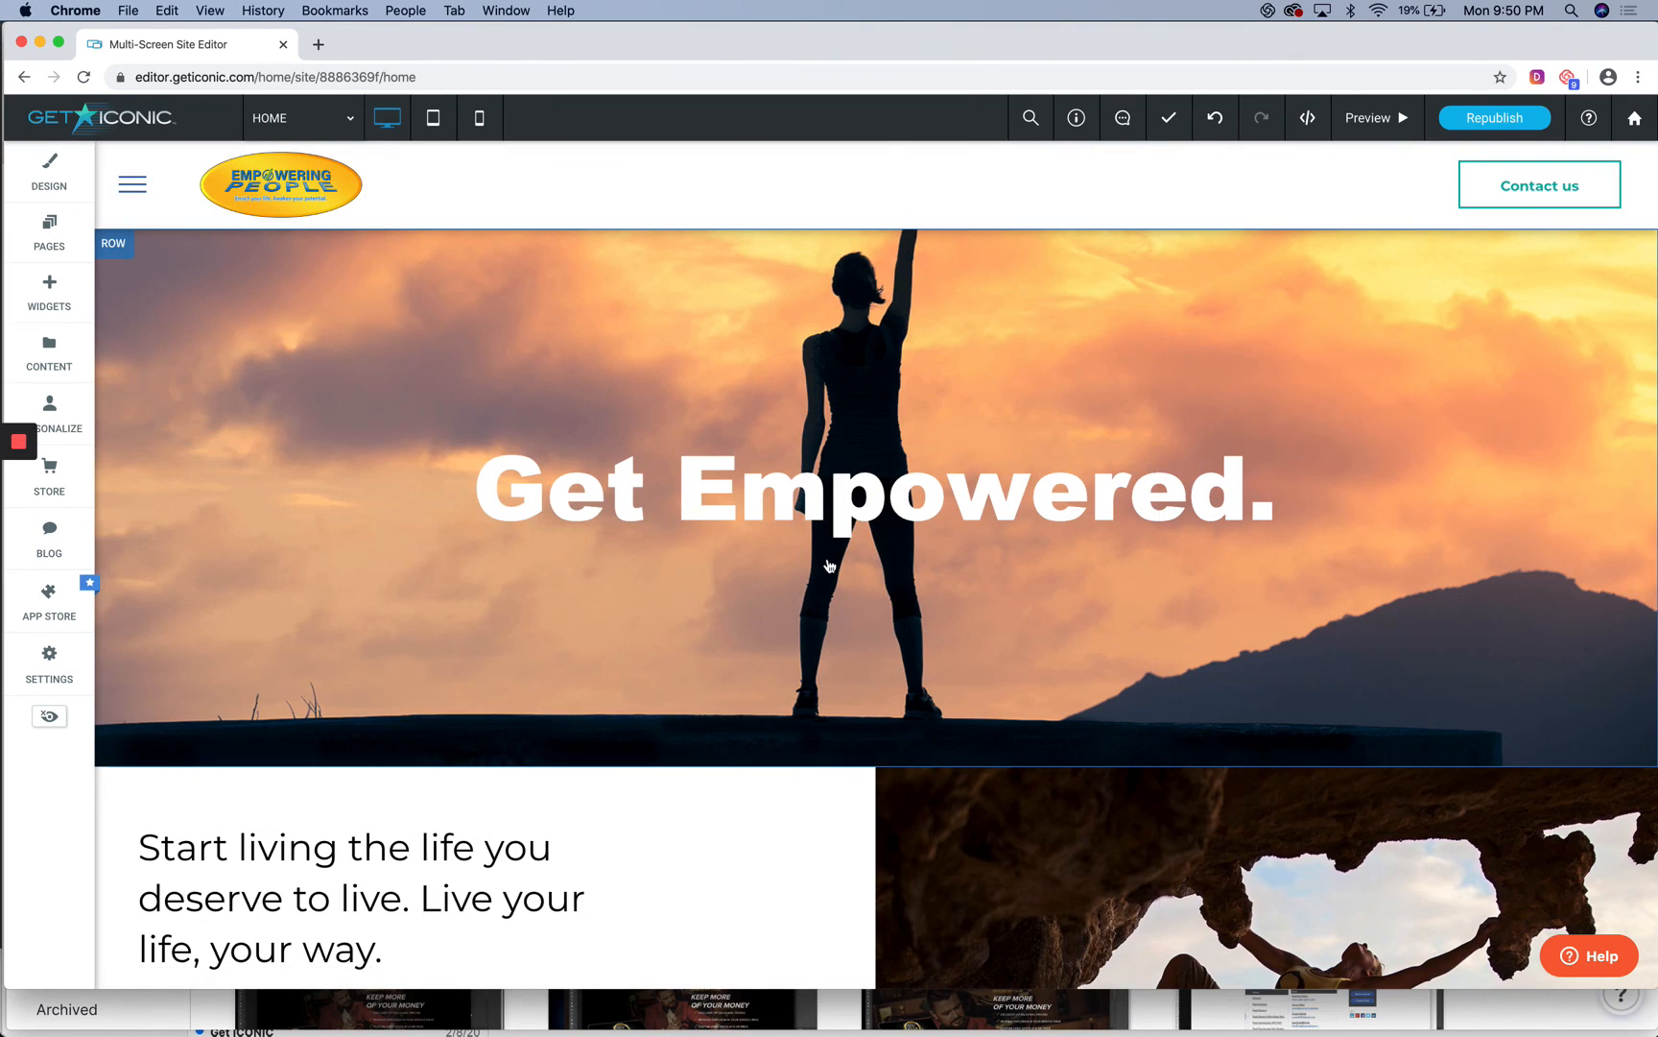
Reopen the My First Blog post from the blog manager for viewing, exit post editing and close the manager.
left_click(49, 537)
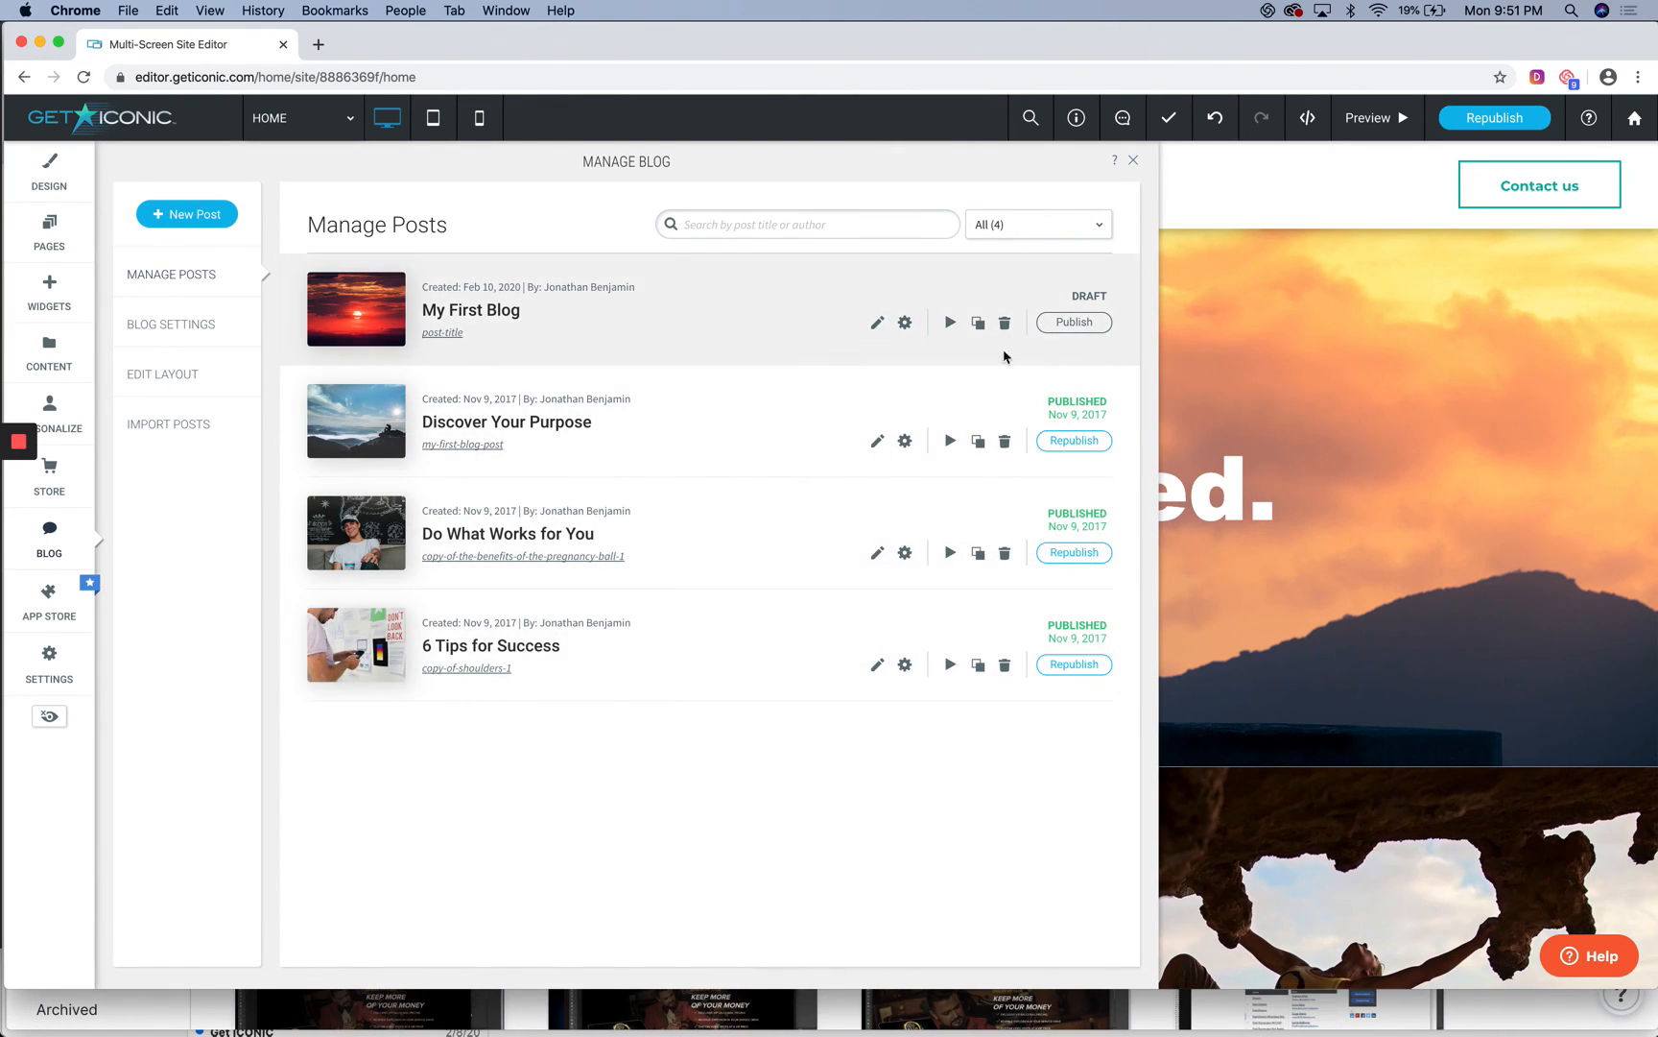
left_click(877, 324)
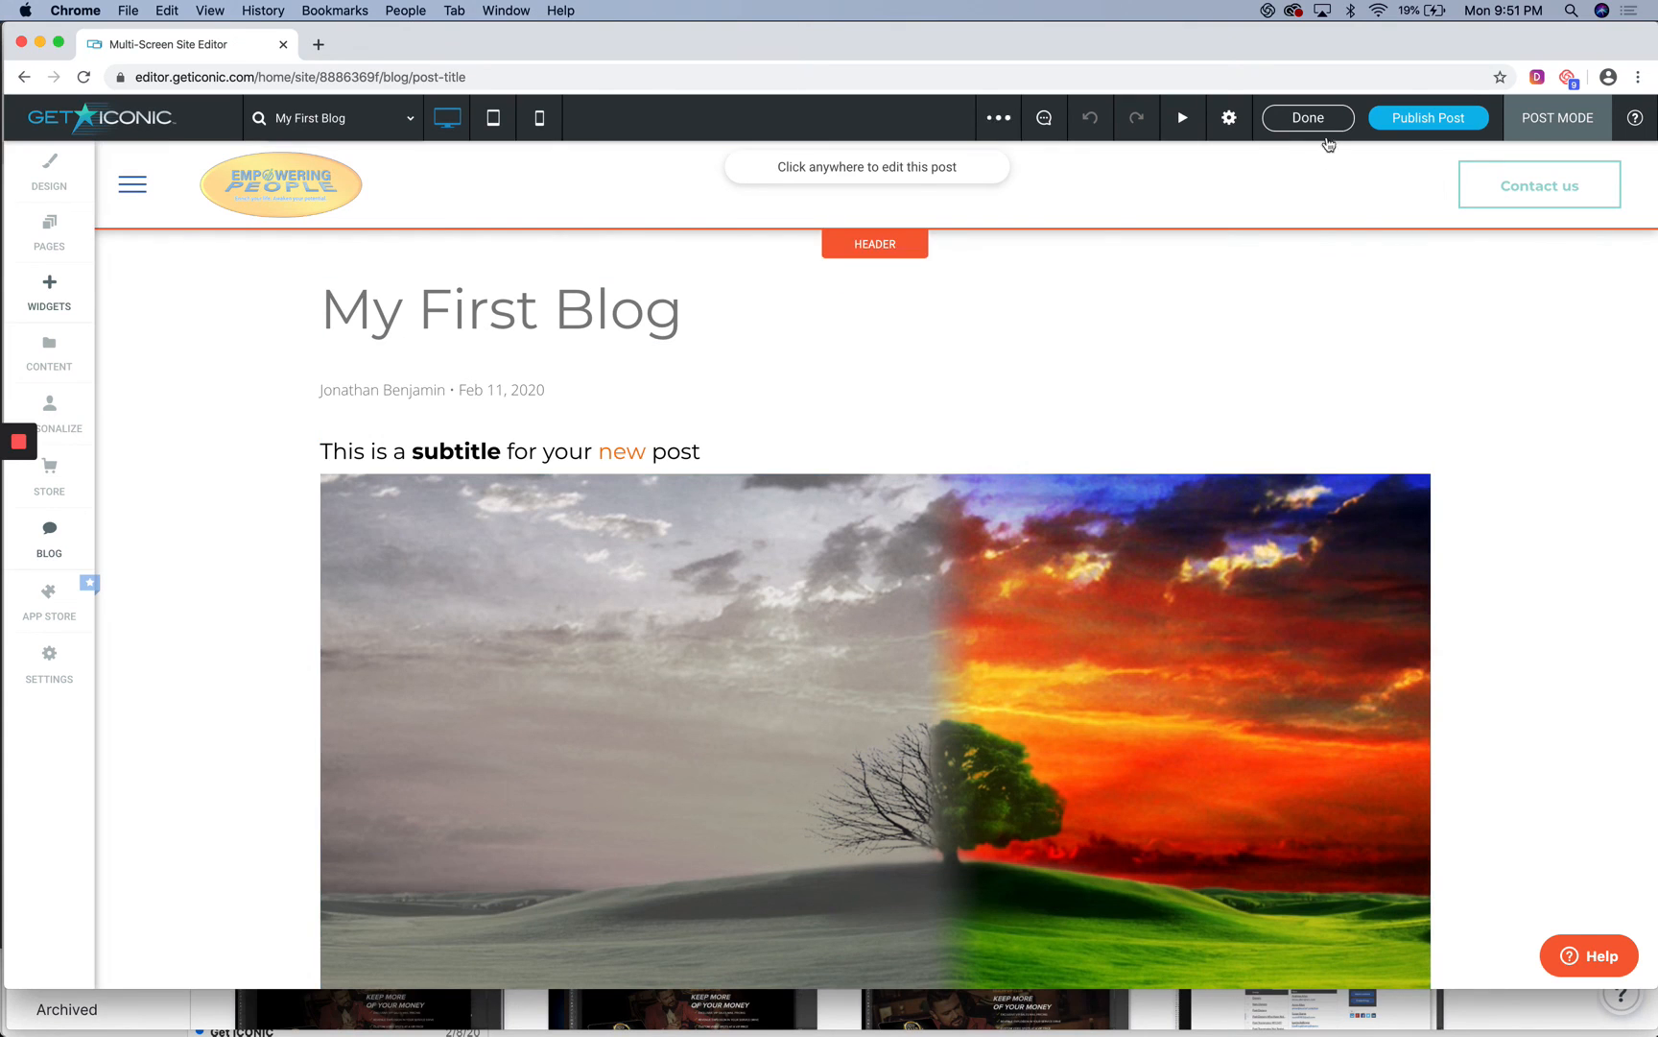
left_click(1318, 119)
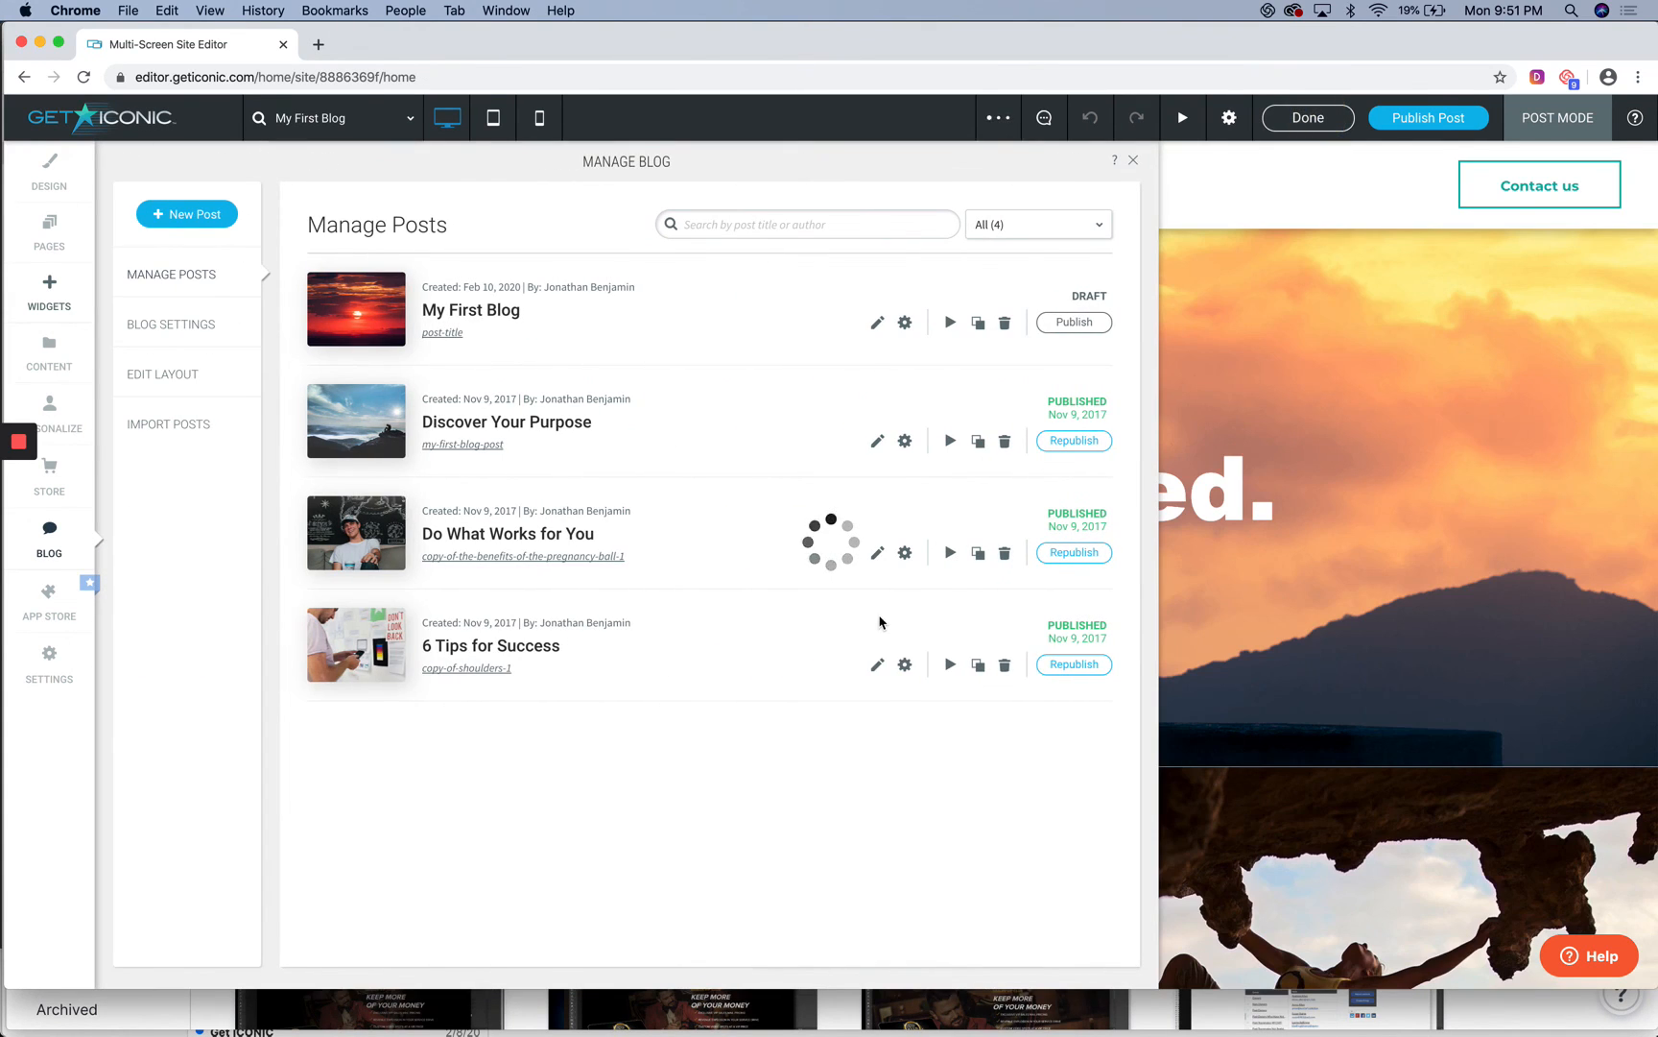
left_click(1133, 161)
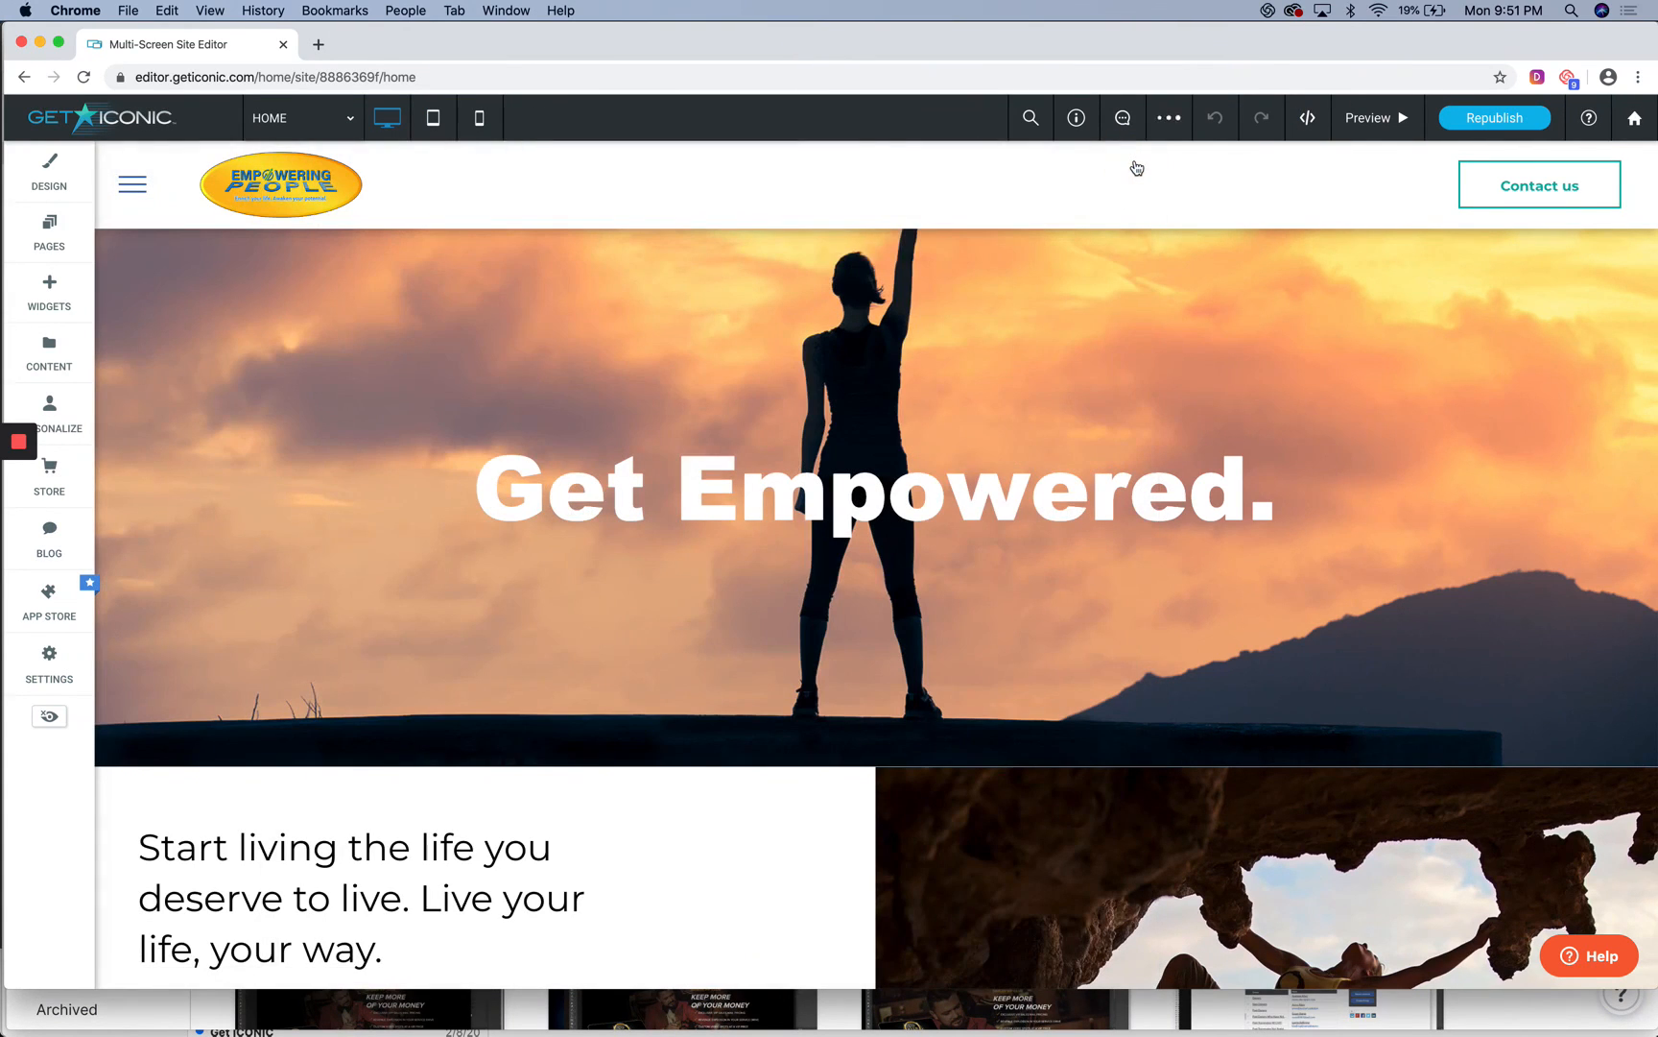